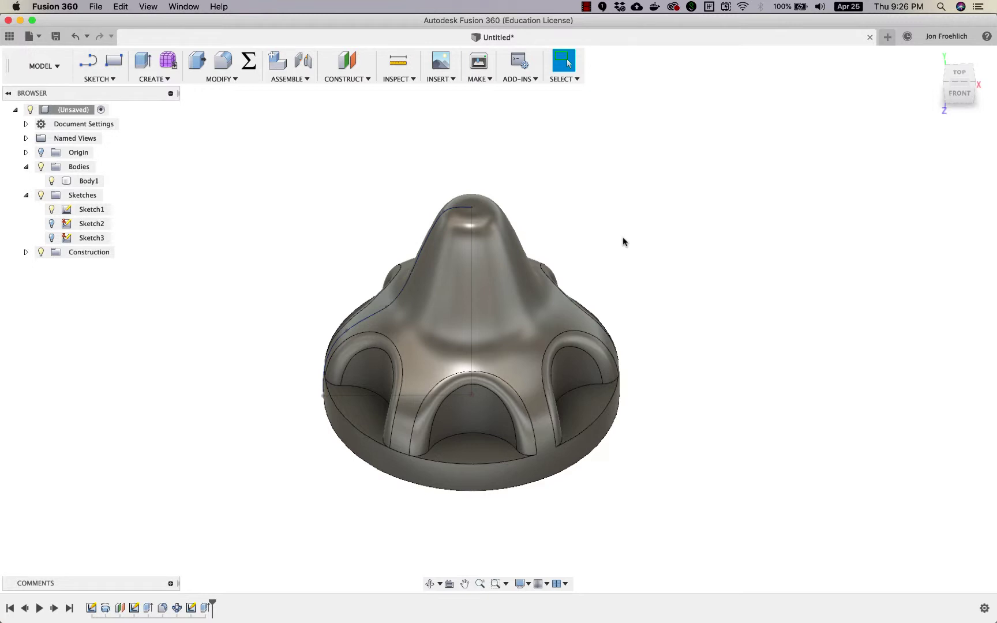
- Examine the finished knob from below and from the side, and look at the breadboard trim potentiometer product photo in Chrome
shift+scroll(607, 241, down, 10)
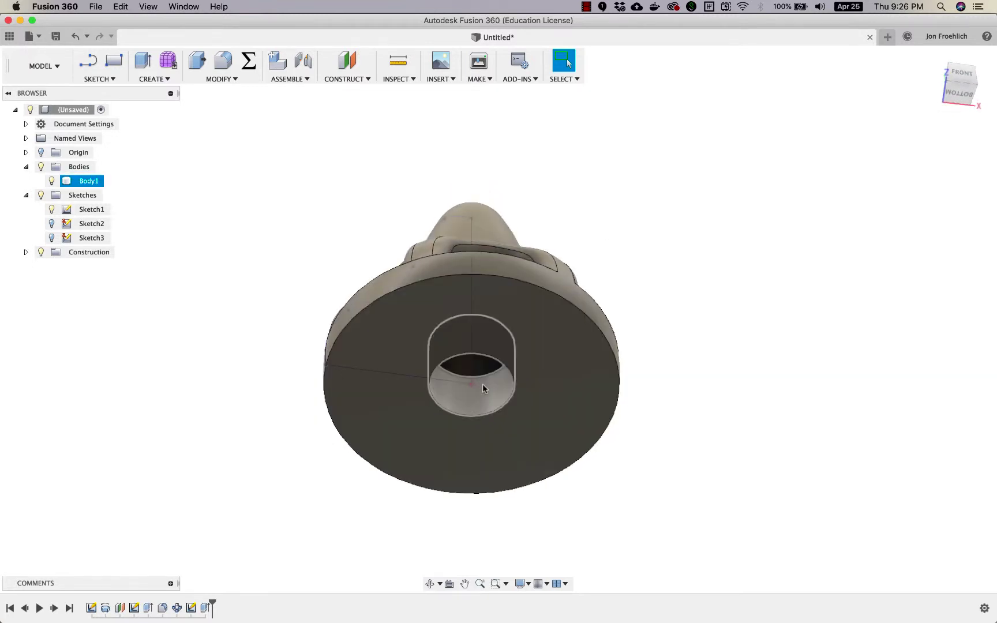
shift+scroll(482, 384, down, 10)
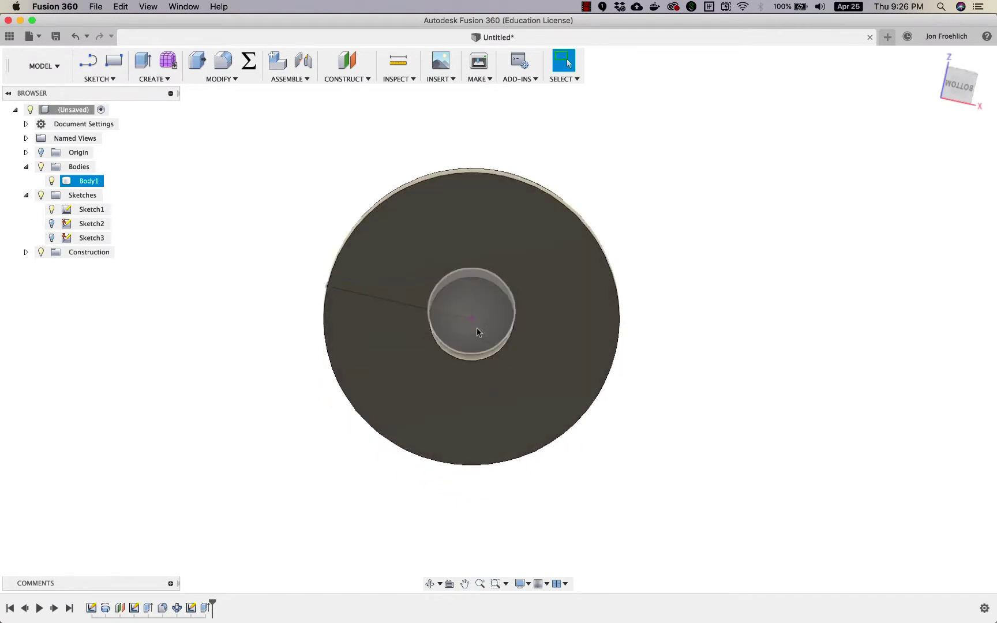
shift+scroll(476, 332, up, 10)
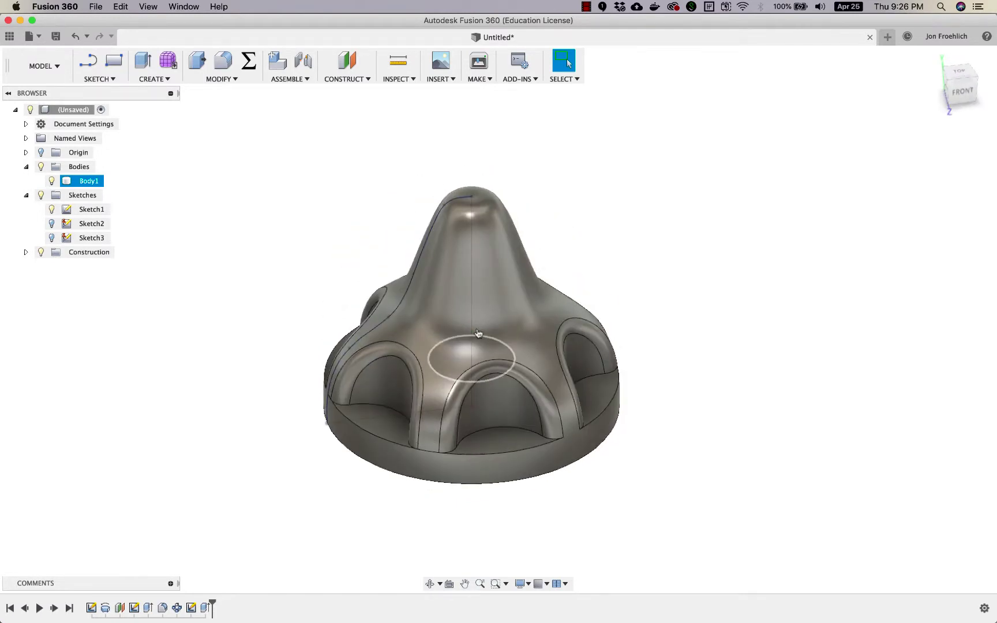
key(super+Tab)
key(super+Tab)
key(super+Tab)
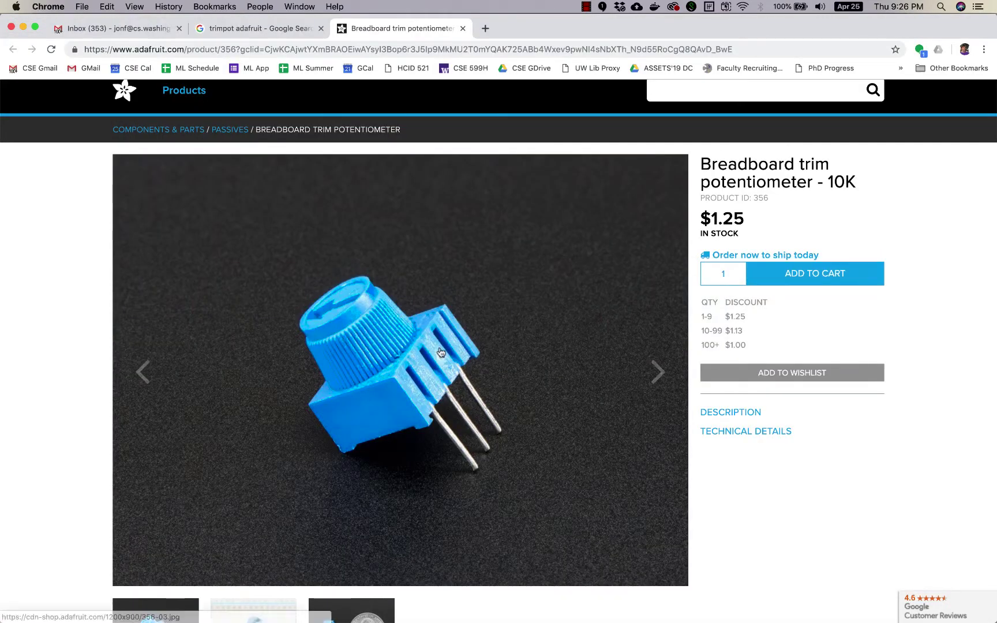
key(super+Tab)
shift+scroll(502, 308, down, 5)
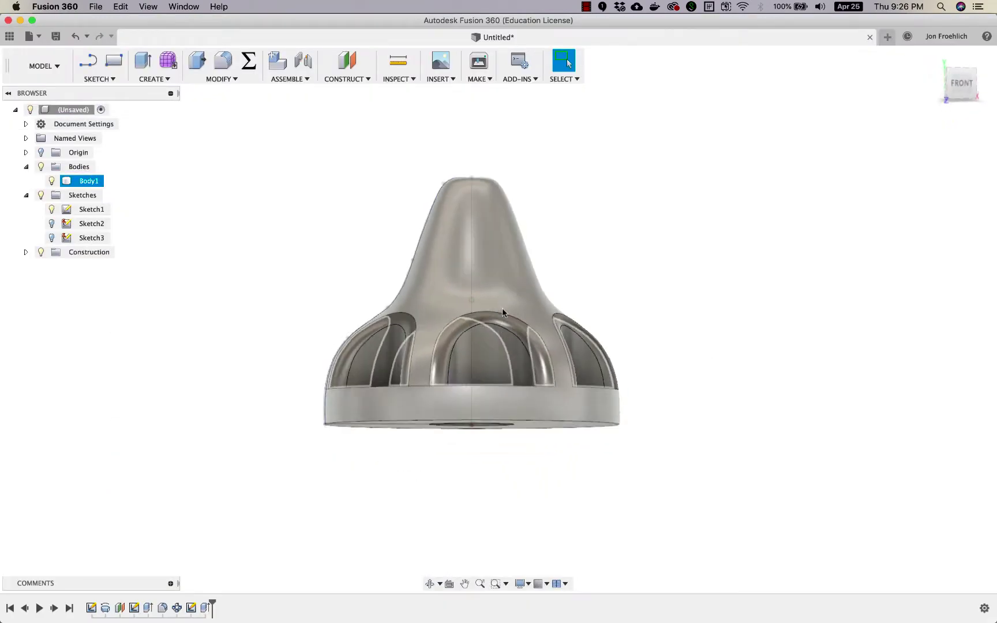
shift+scroll(502, 308, up, 5)
- Preview a 360-degree revolve of the Sketch1 profile about its vertical line with Body1 hidden
click(51, 180)
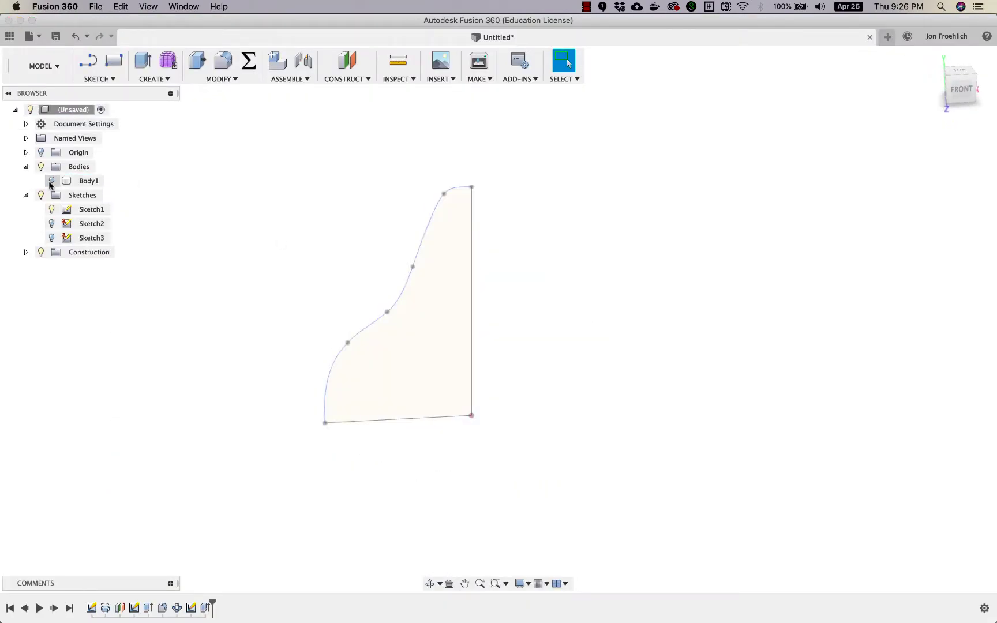
click(453, 326)
click(157, 79)
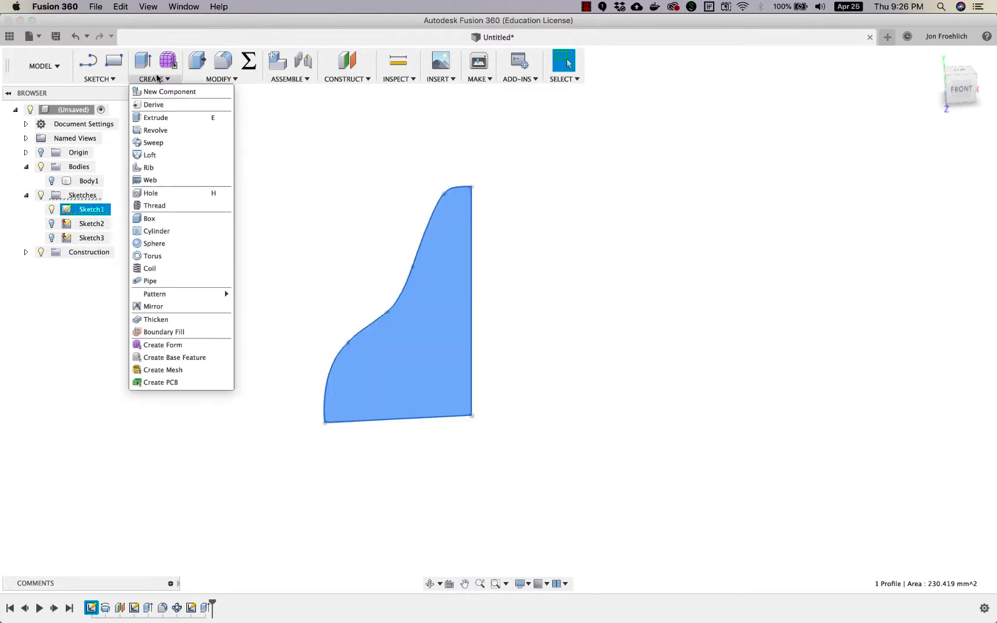
click(165, 131)
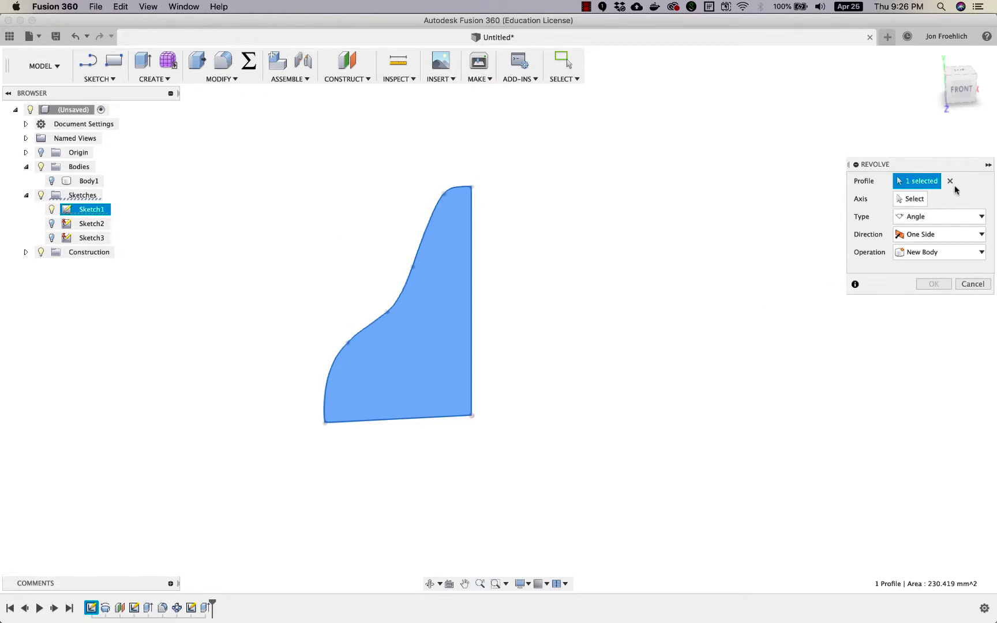
click(911, 198)
click(471, 253)
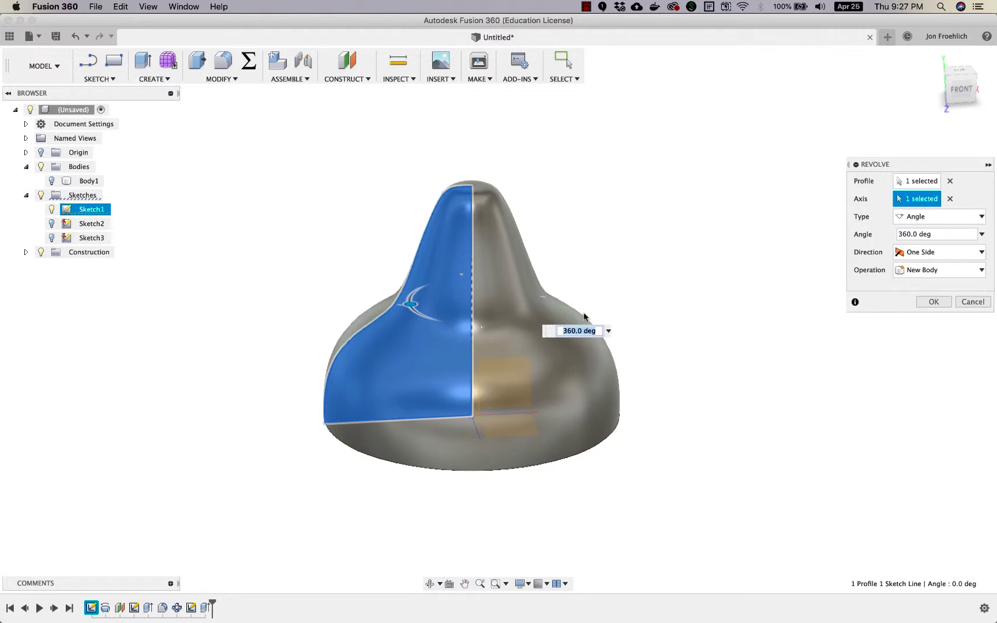
click(972, 302)
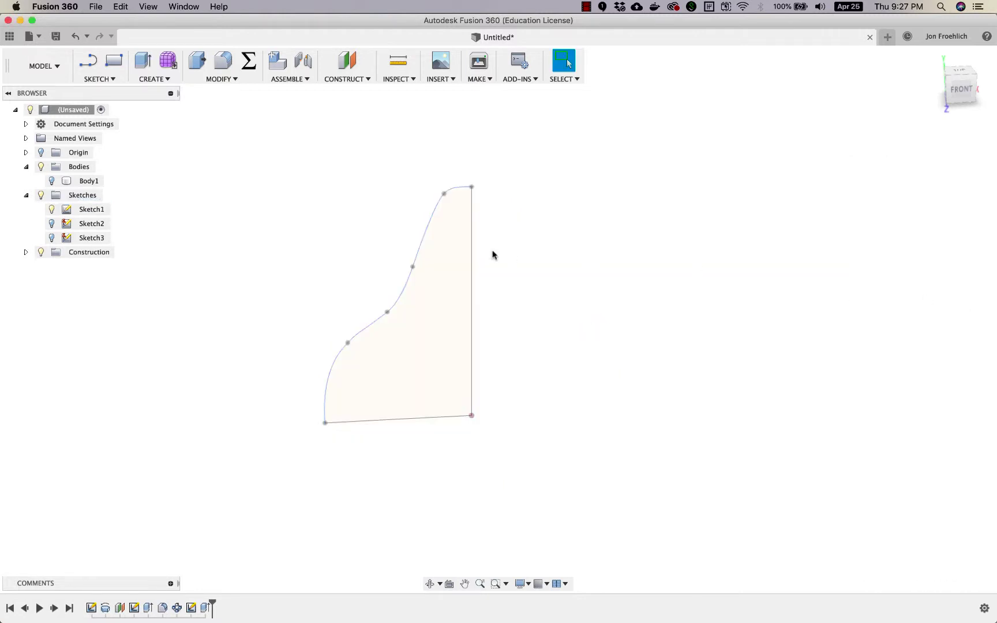
click(52, 181)
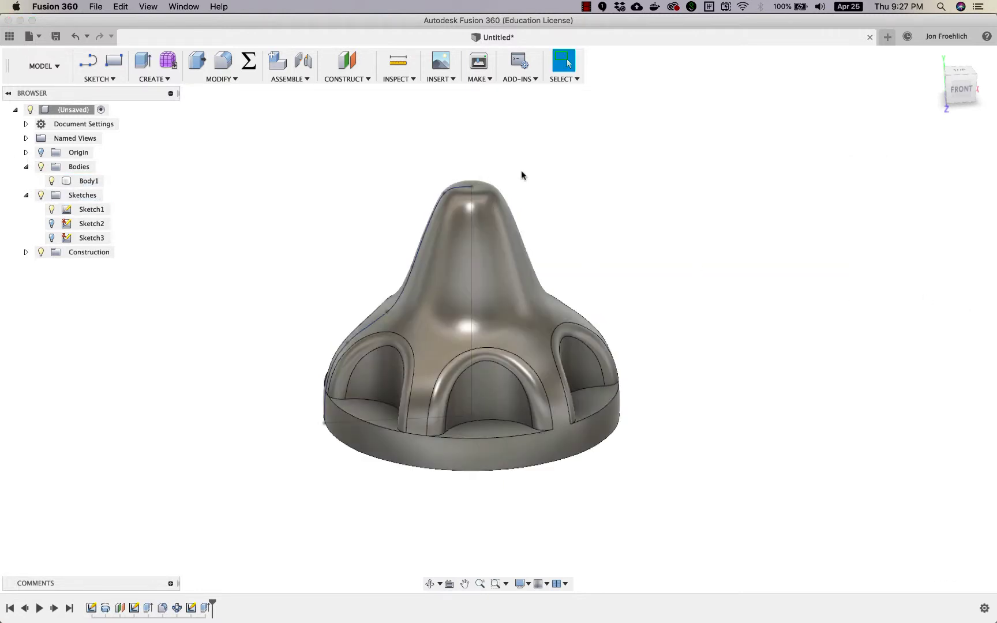
- Create a new design and start a sketch on the horizontal XY plane
click(888, 39)
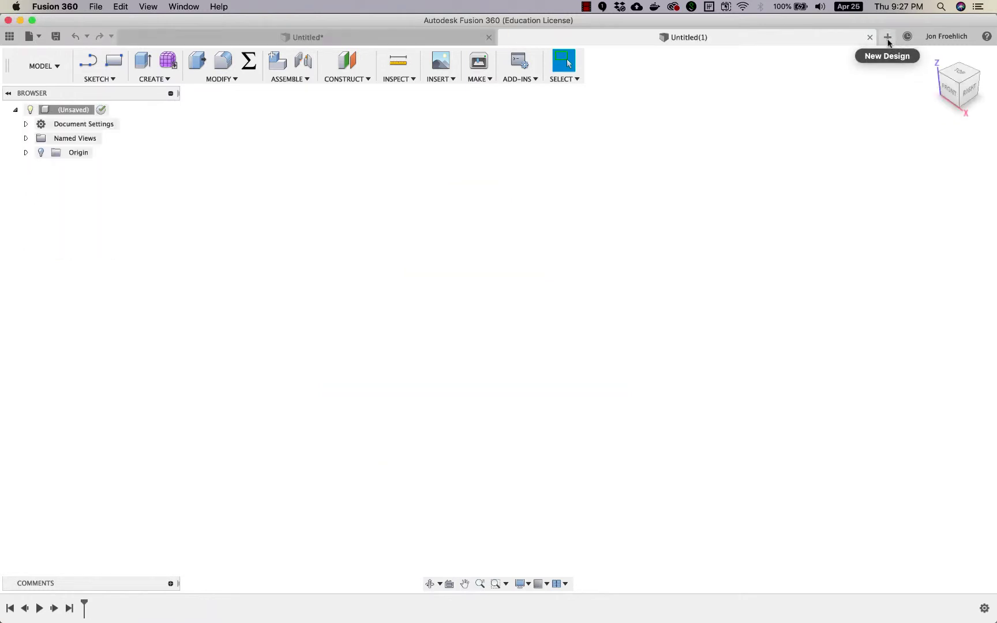
click(80, 81)
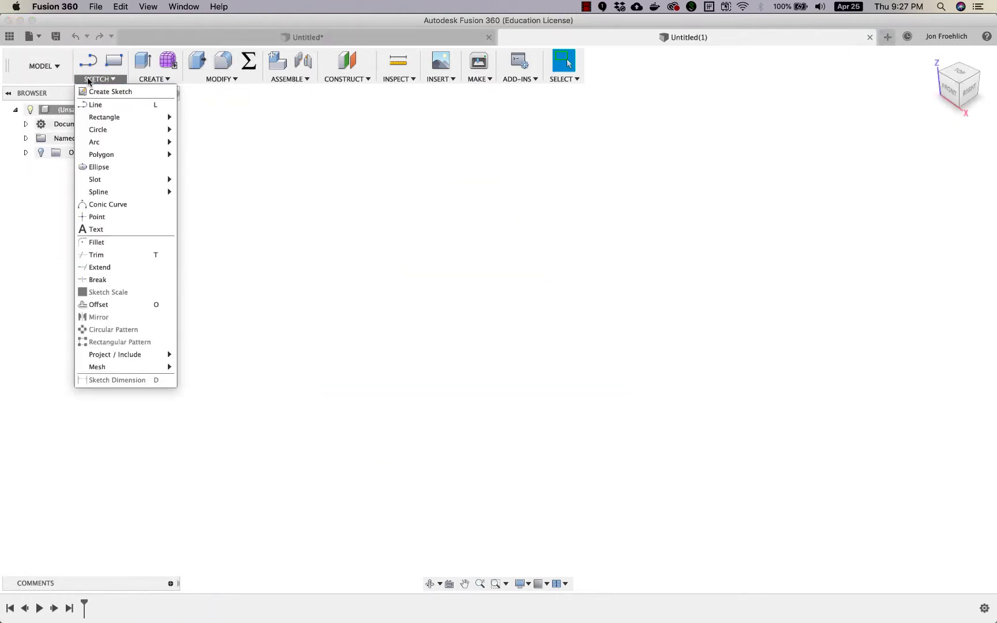
click(92, 91)
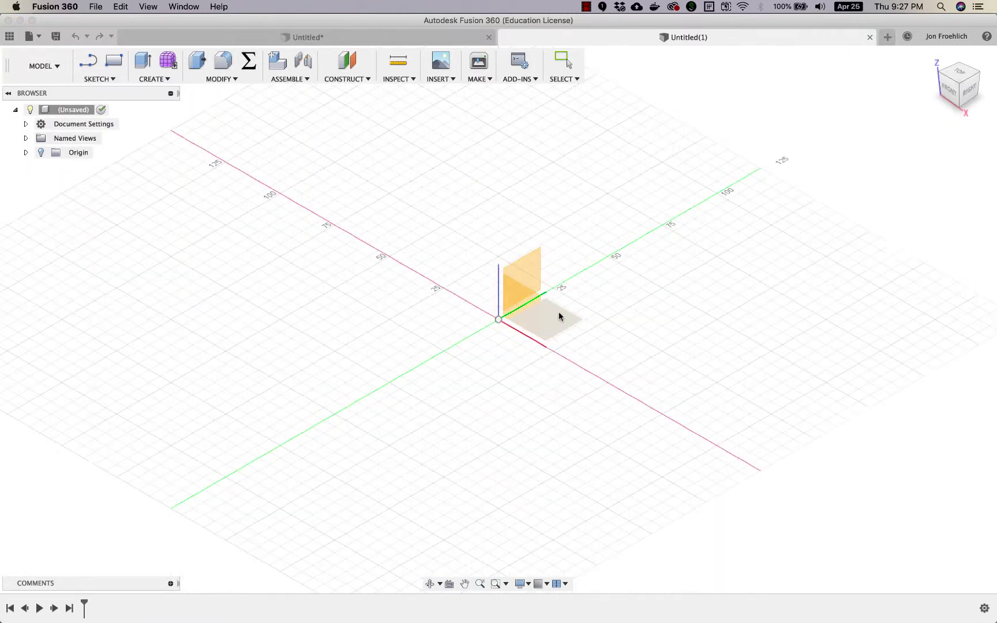
click(558, 317)
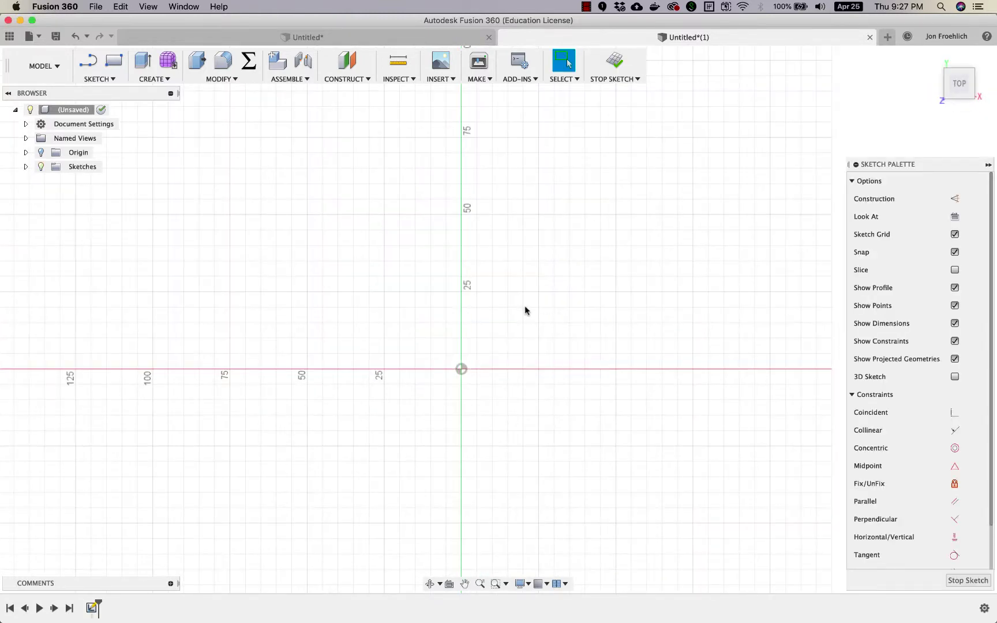
- Draw a horizontal line about 15 mm long from the origin along negative X and a vertical line about 25 mm up from the origin
key(l)
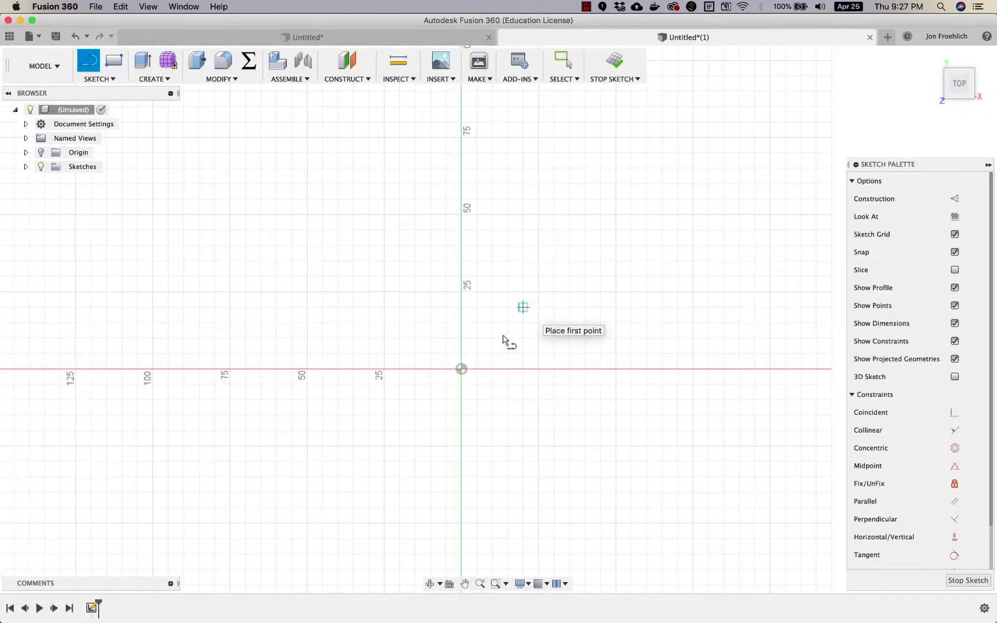
click(461, 369)
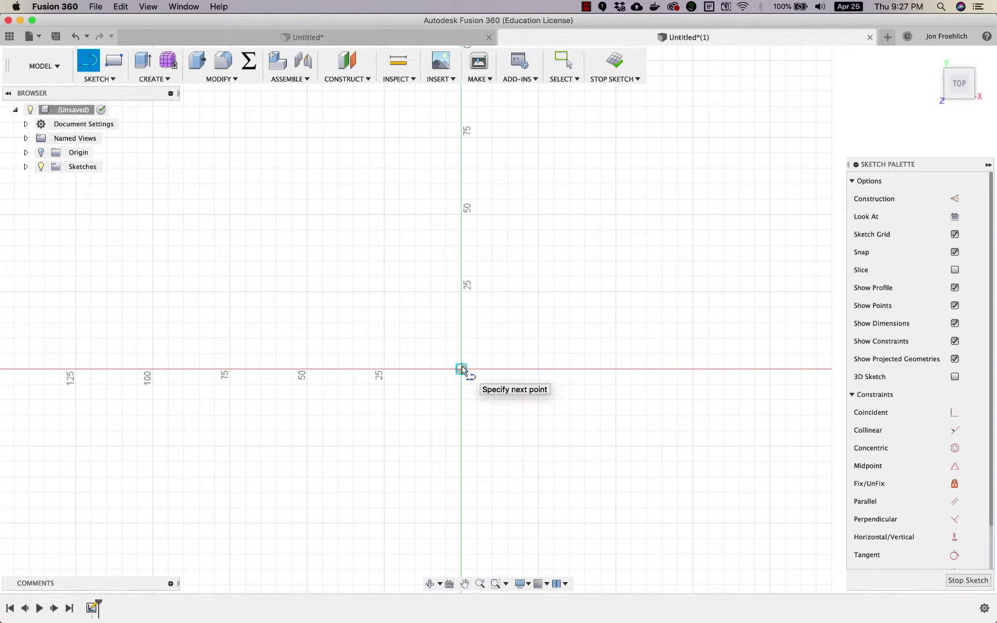
double_click(416, 369)
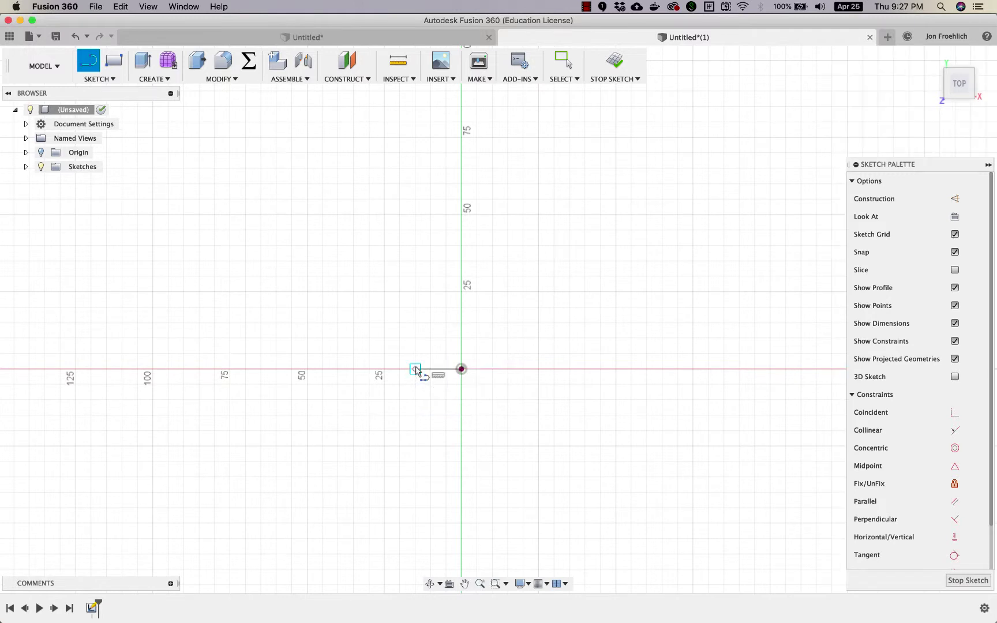
click(462, 369)
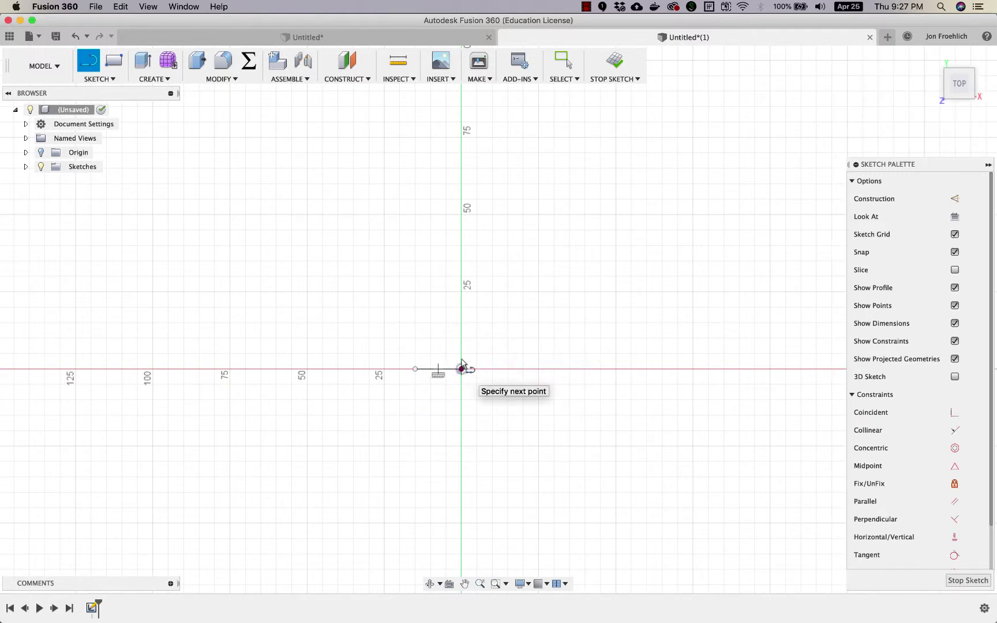
click(461, 292)
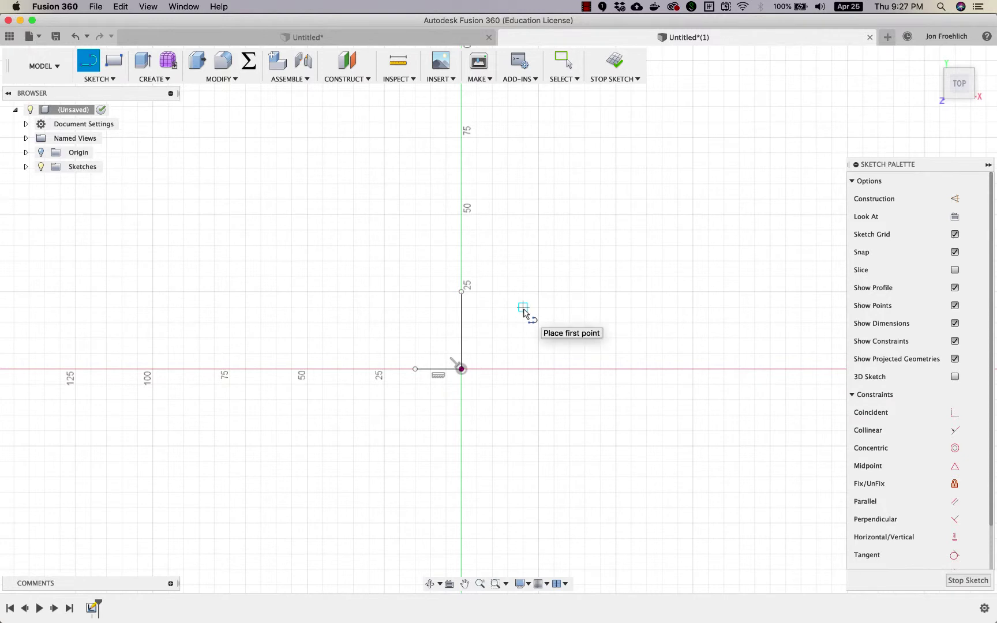
key(Escape)
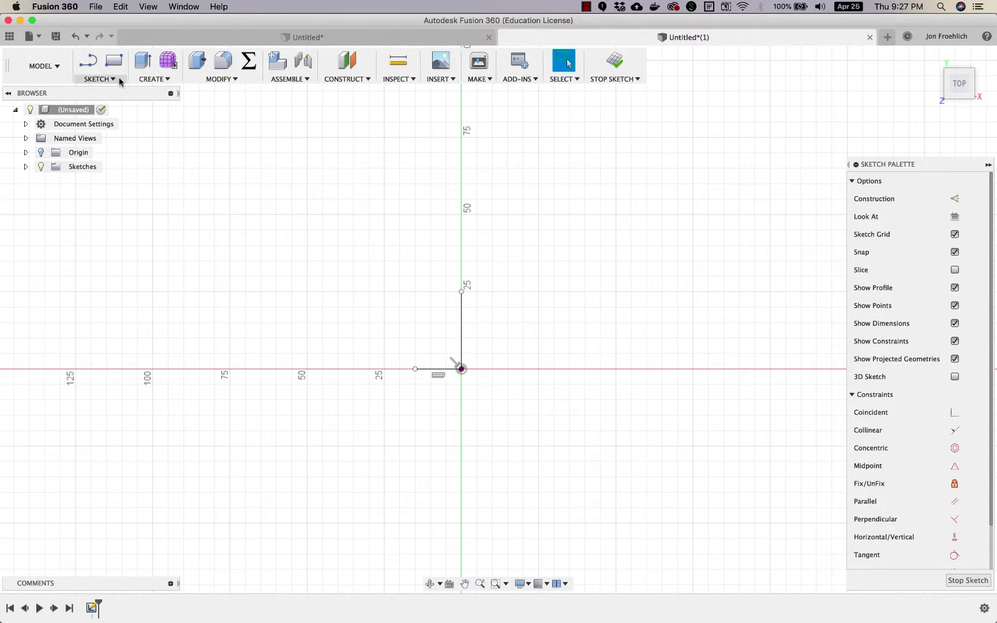
click(119, 80)
mouse_move(118, 192)
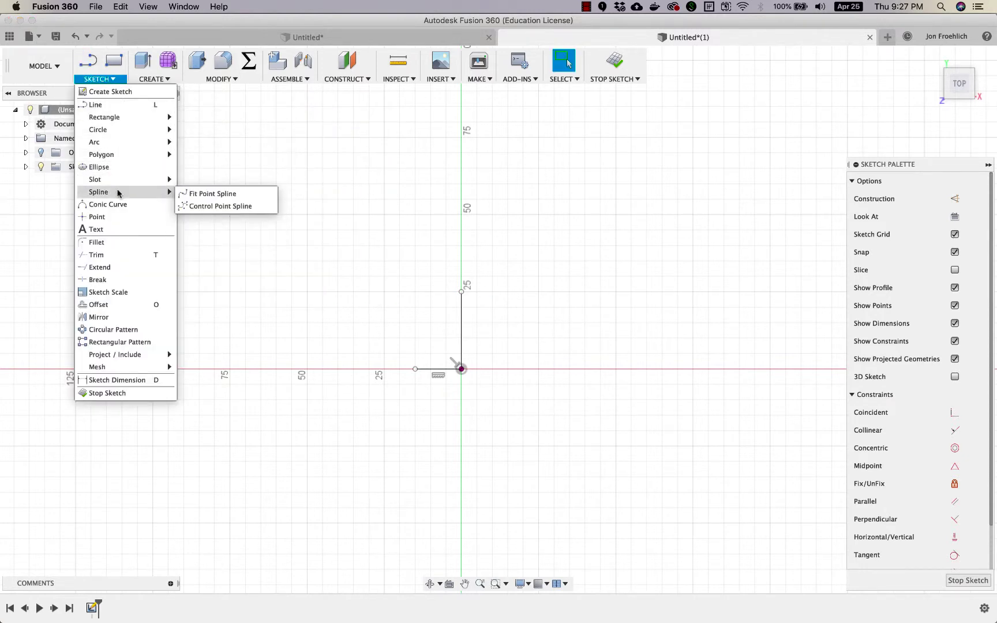
click(199, 194)
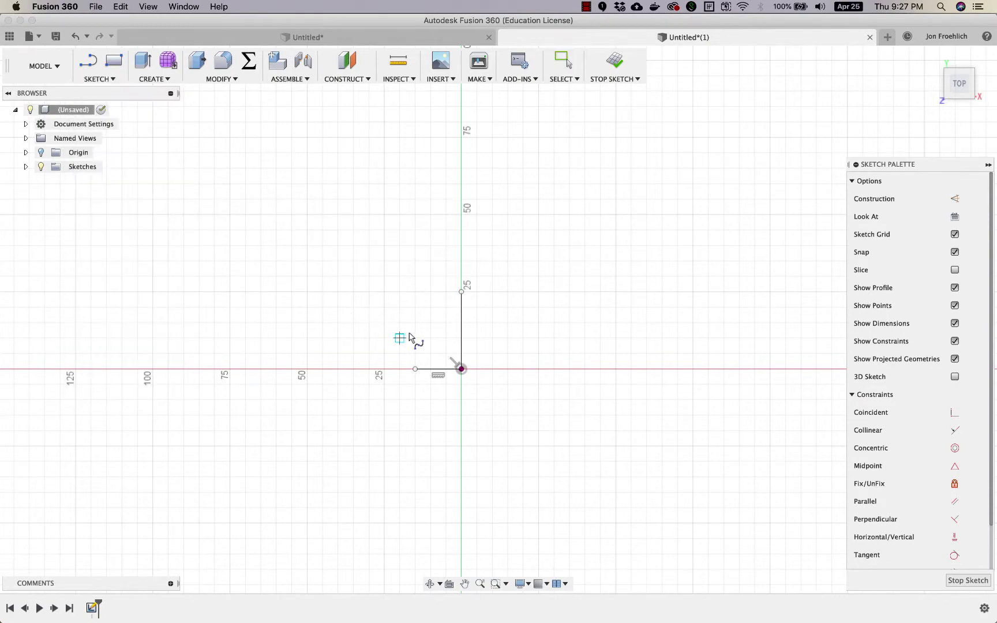
key(Escape)
- Draw a fit point spline from the horizontal line's free end through four intermediate points to the vertical line's upper end, and level its upper tangent handle
scroll(425, 333, up, 5)
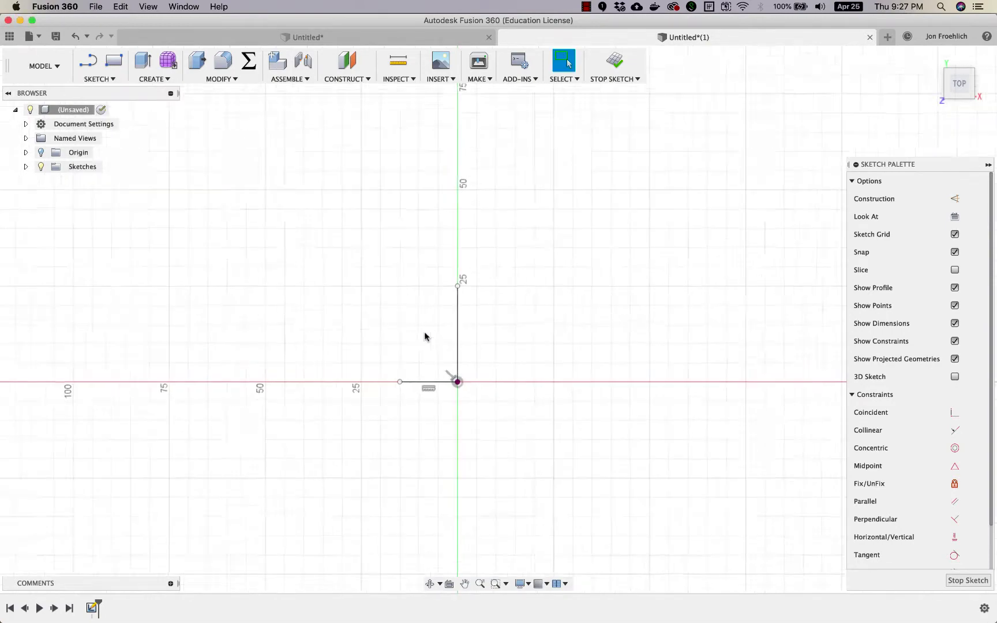
scroll(425, 333, up, 3)
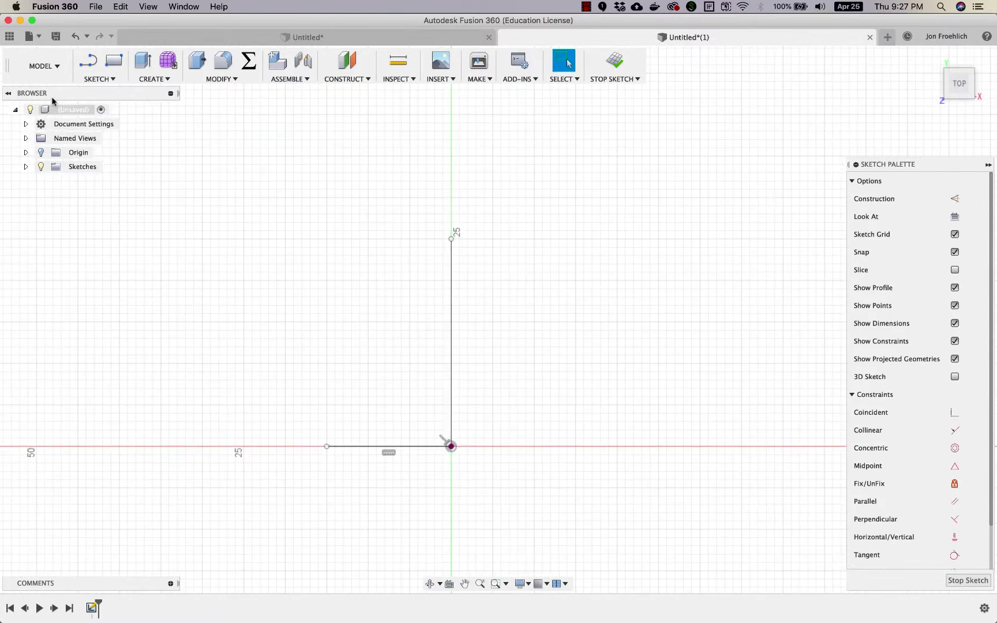
click(97, 79)
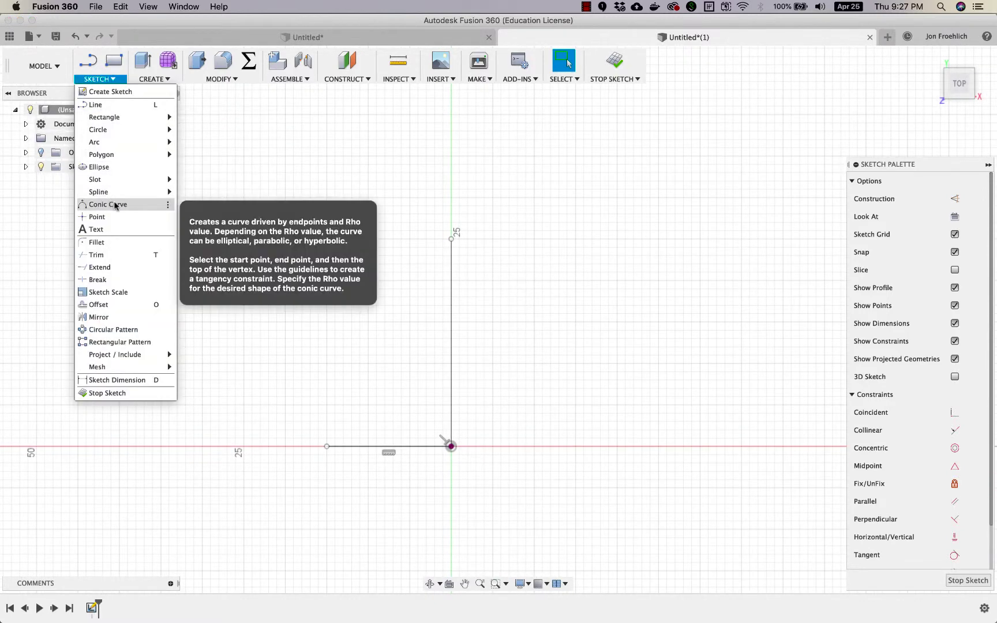
mouse_move(118, 192)
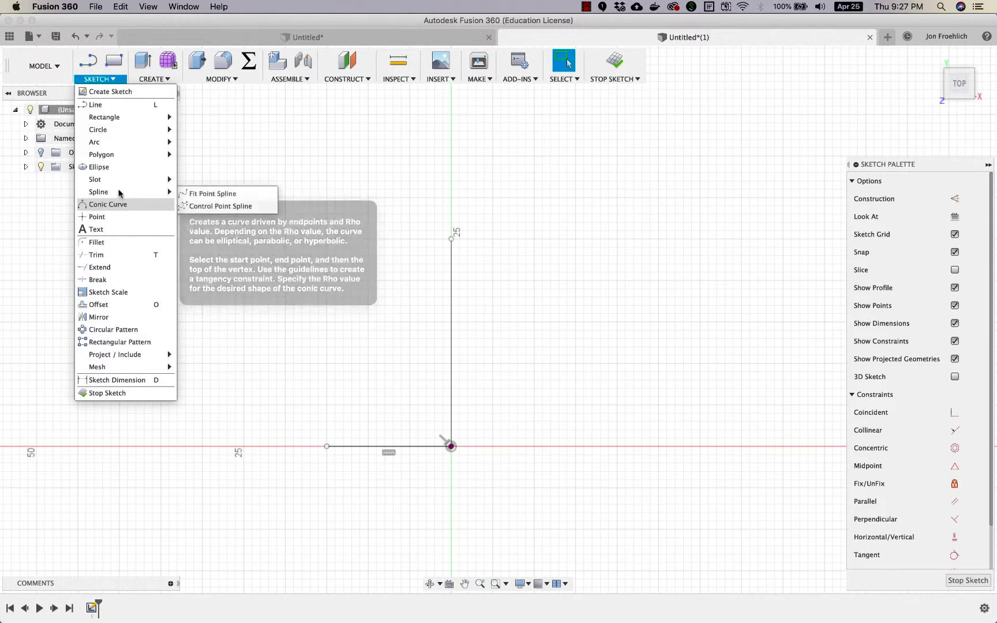
click(210, 193)
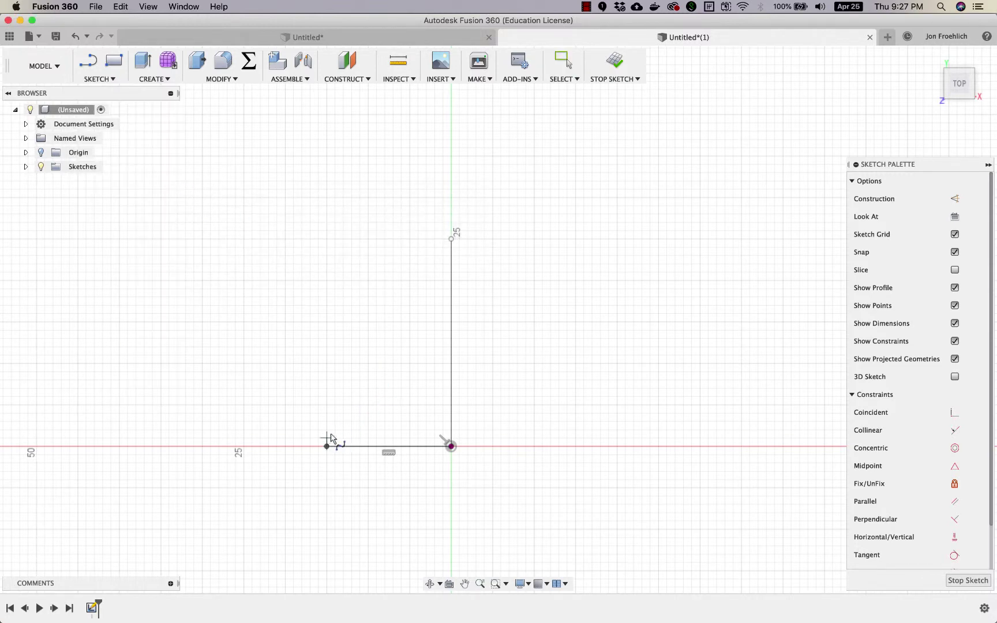
click(335, 397)
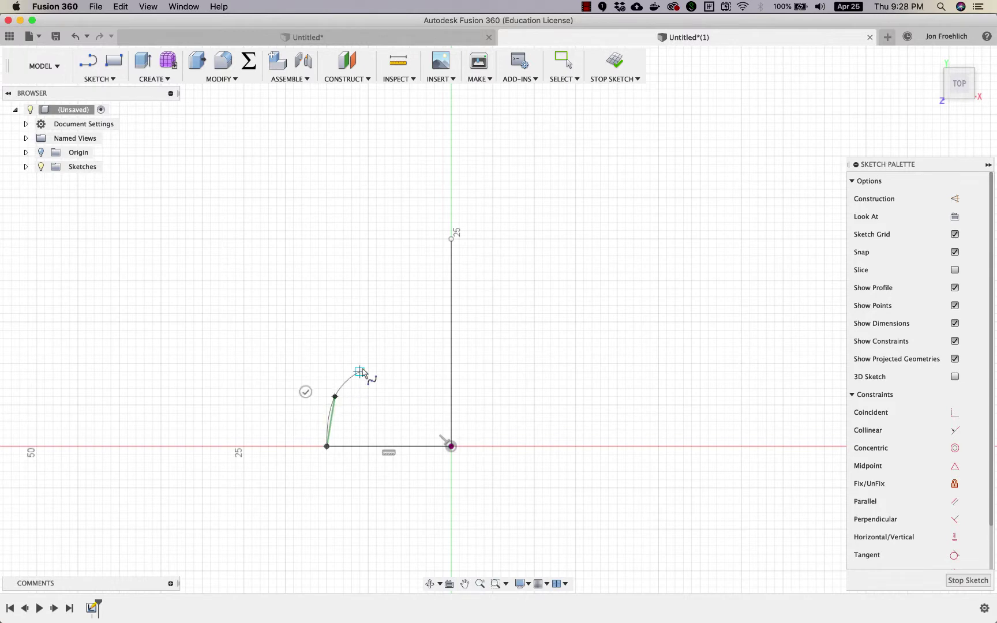
click(376, 356)
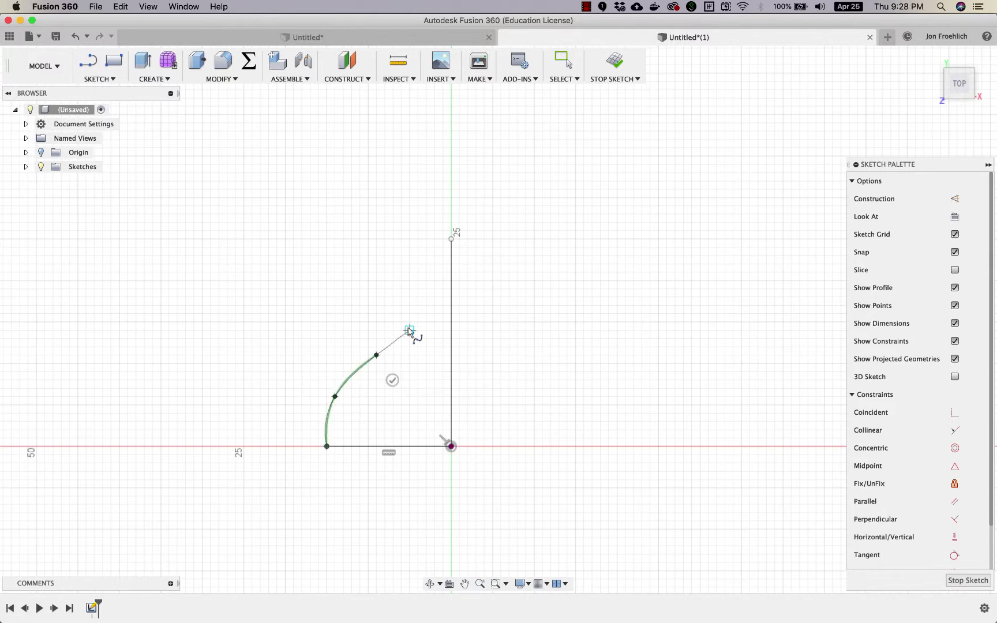
click(413, 301)
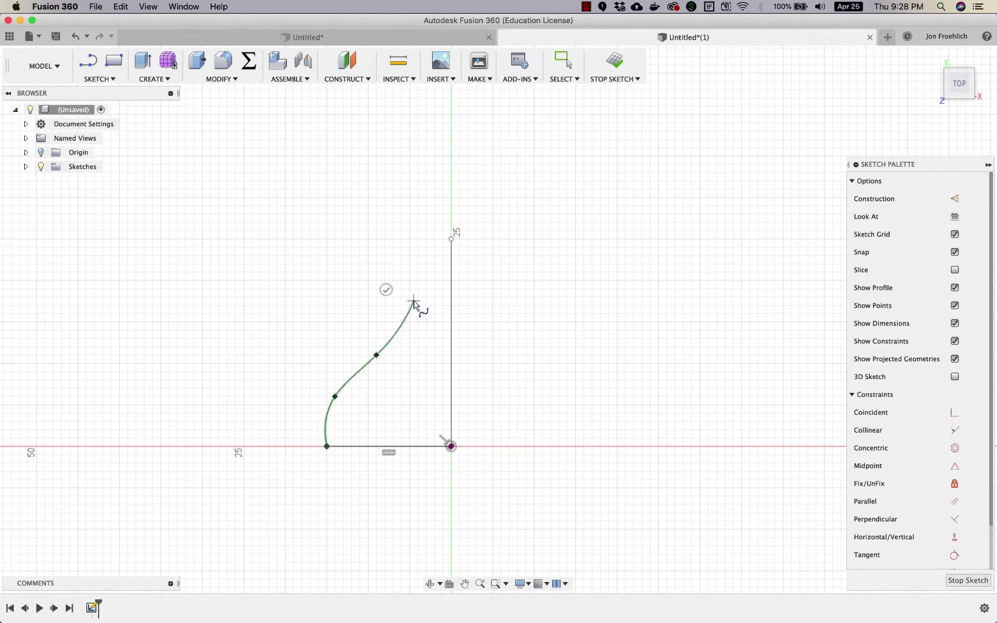
click(425, 247)
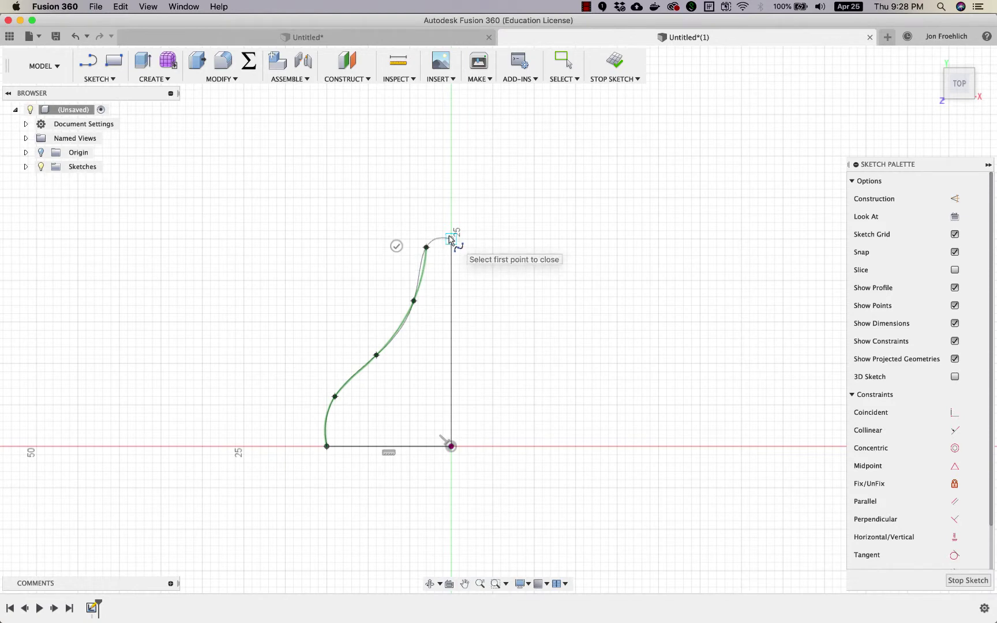
click(450, 238)
click(443, 266)
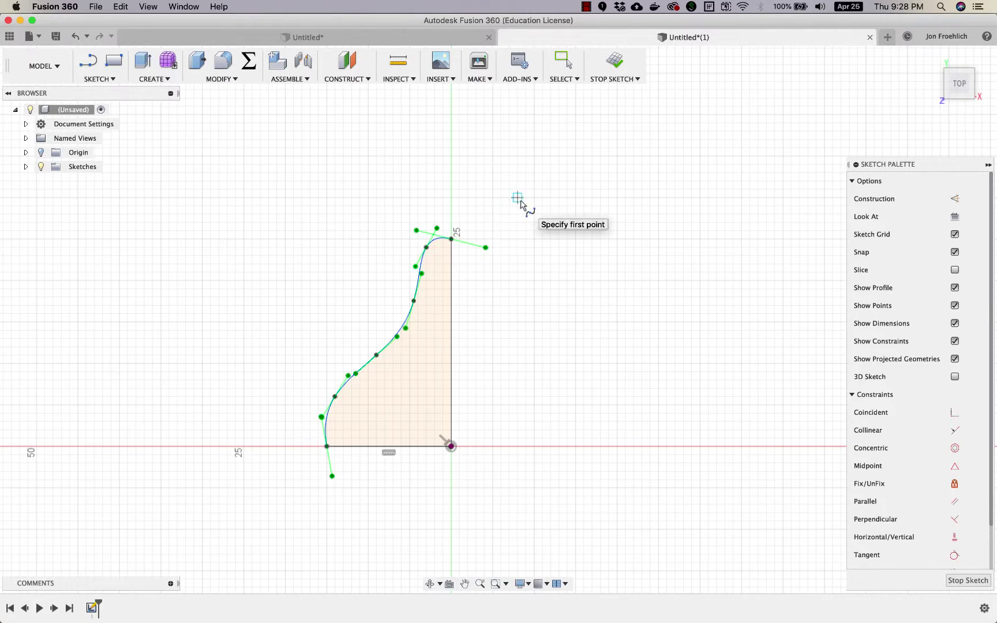
key(Escape)
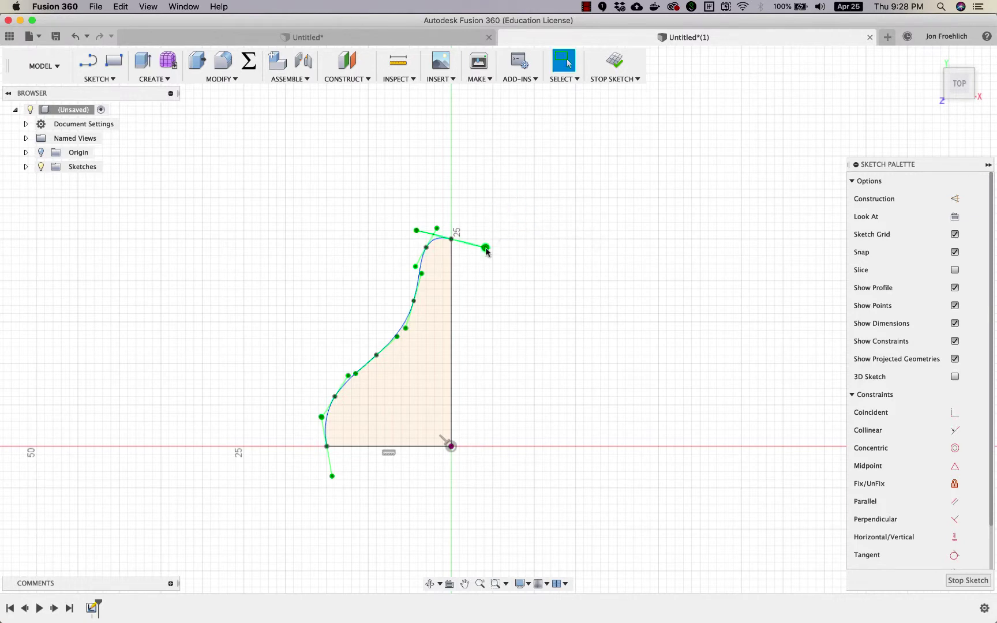
drag(486, 248, 492, 239)
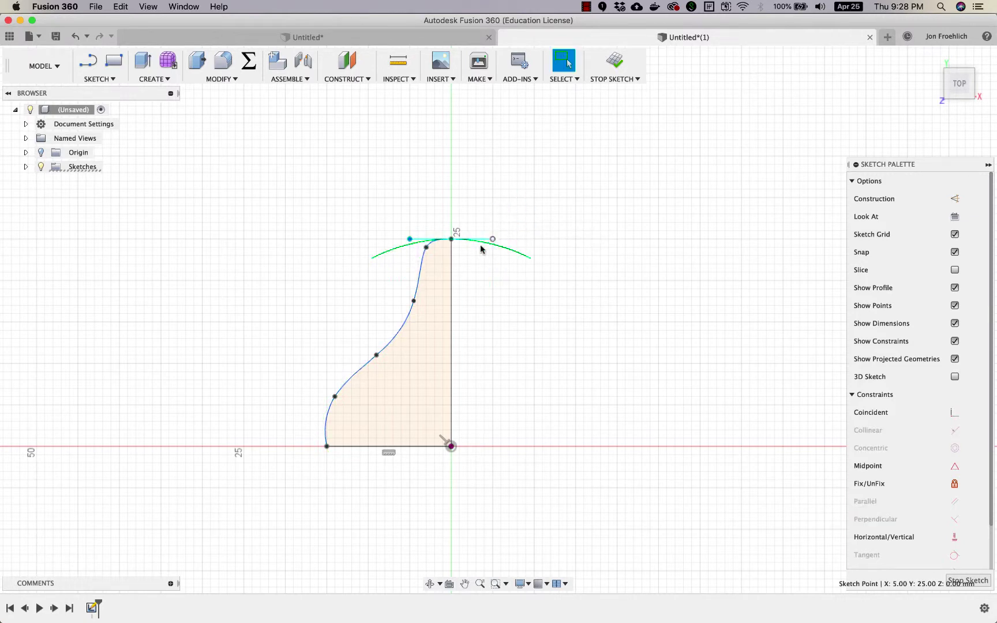
- Reshape the spline by moving its fit points to X -6, Y 17; X -4, Y 24; and X -13, Y 8 mm
drag(413, 300, 402, 304)
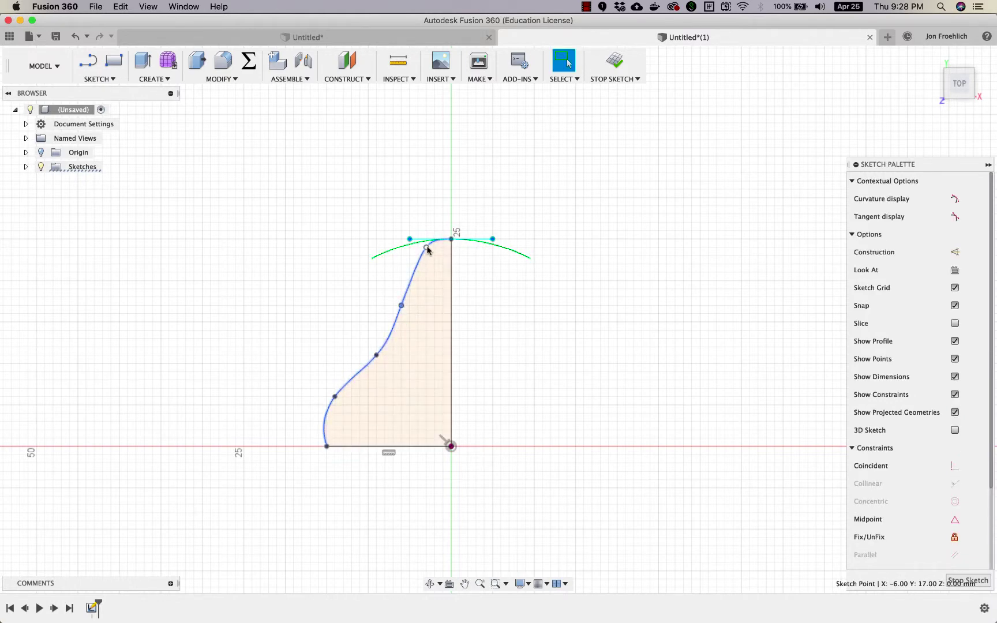
drag(425, 249, 416, 246)
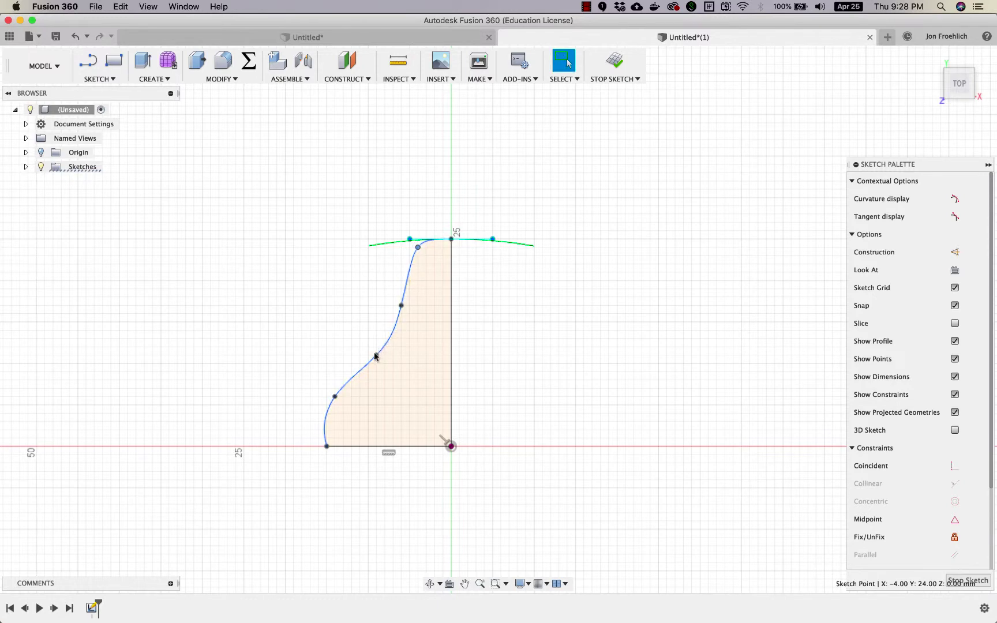
drag(335, 397, 343, 382)
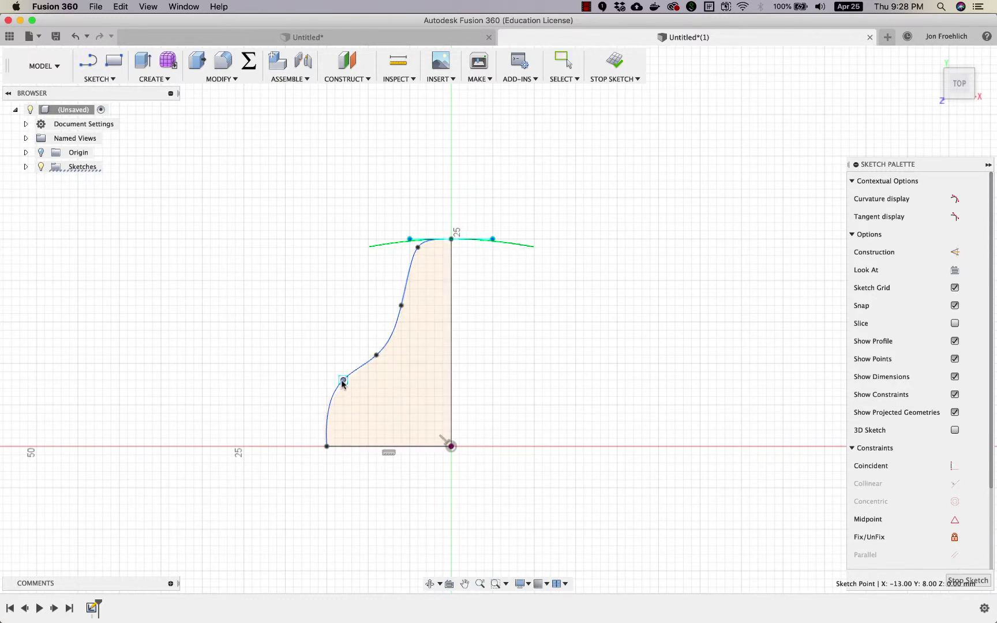
key(Escape)
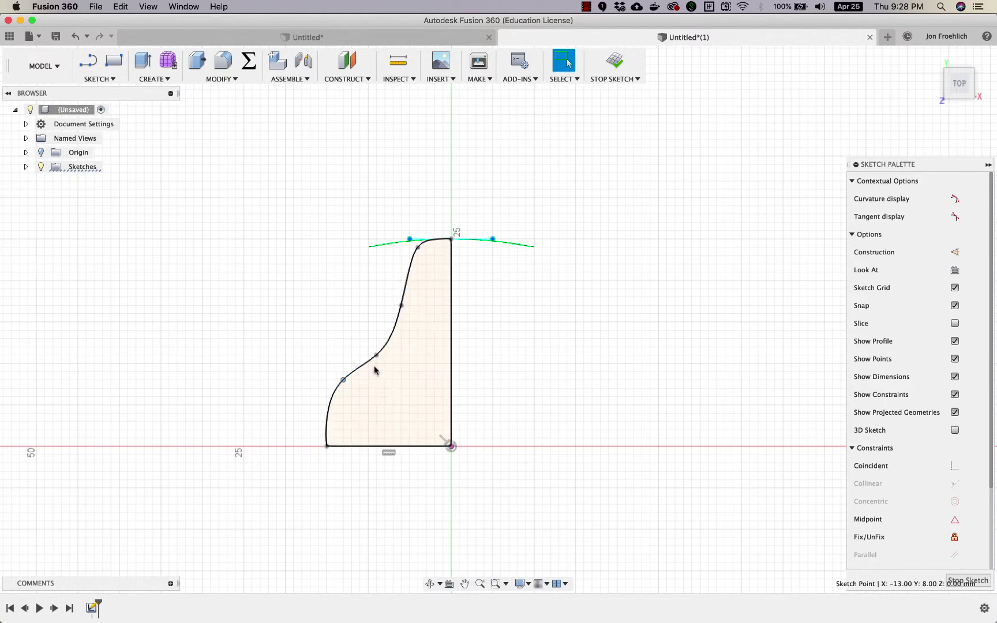
- Revolve the closed half-profile 360 degrees about its vertical line as a new body
click(419, 348)
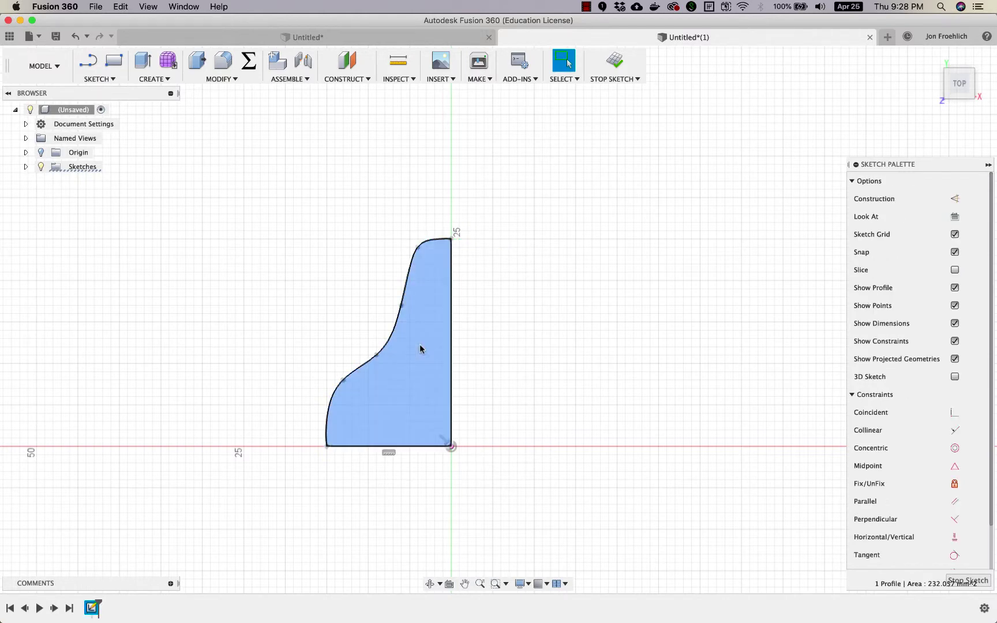
click(152, 79)
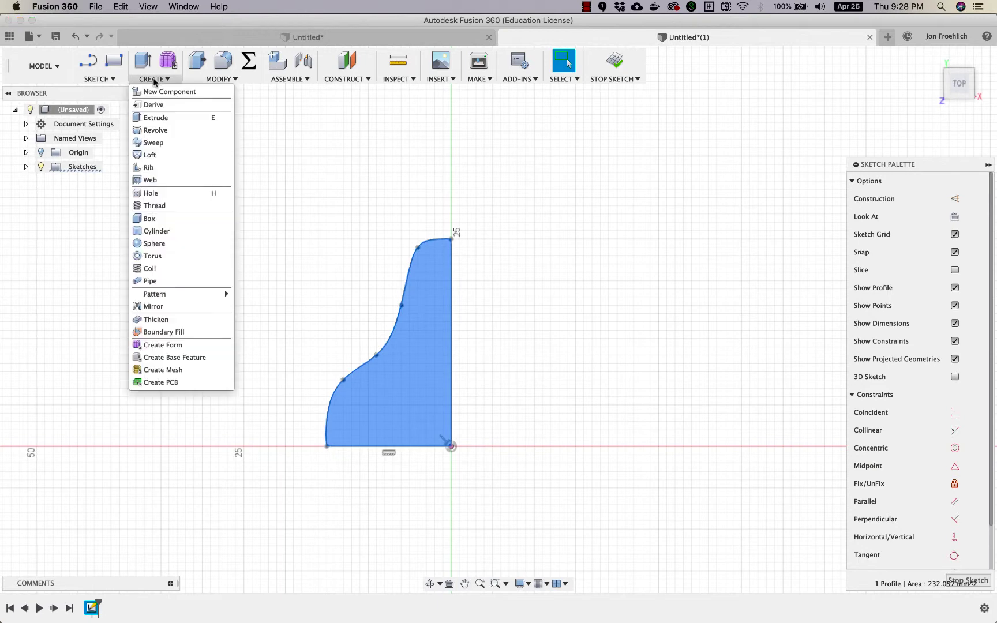
click(154, 130)
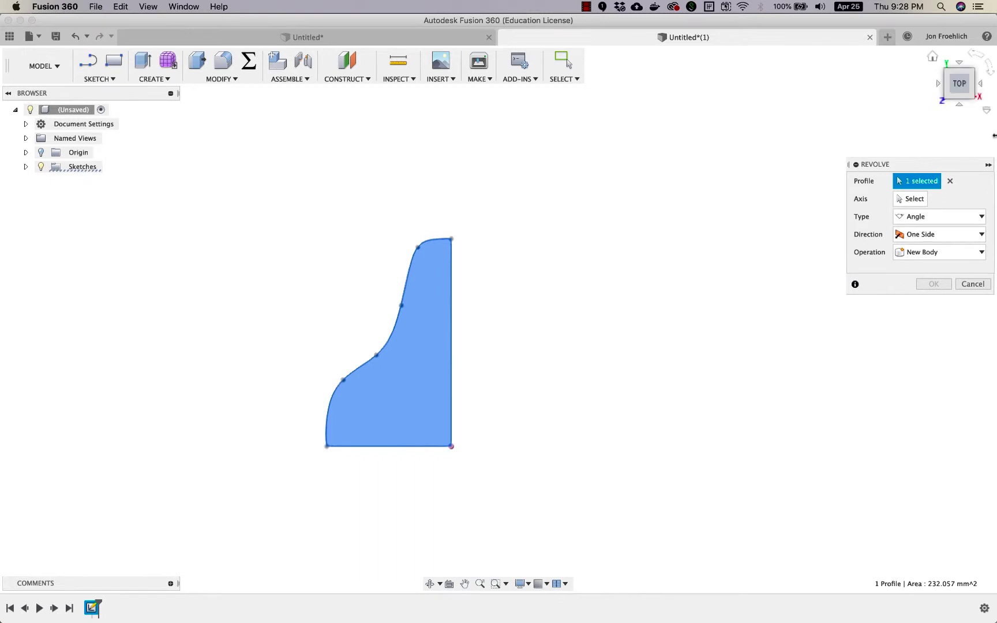
click(911, 198)
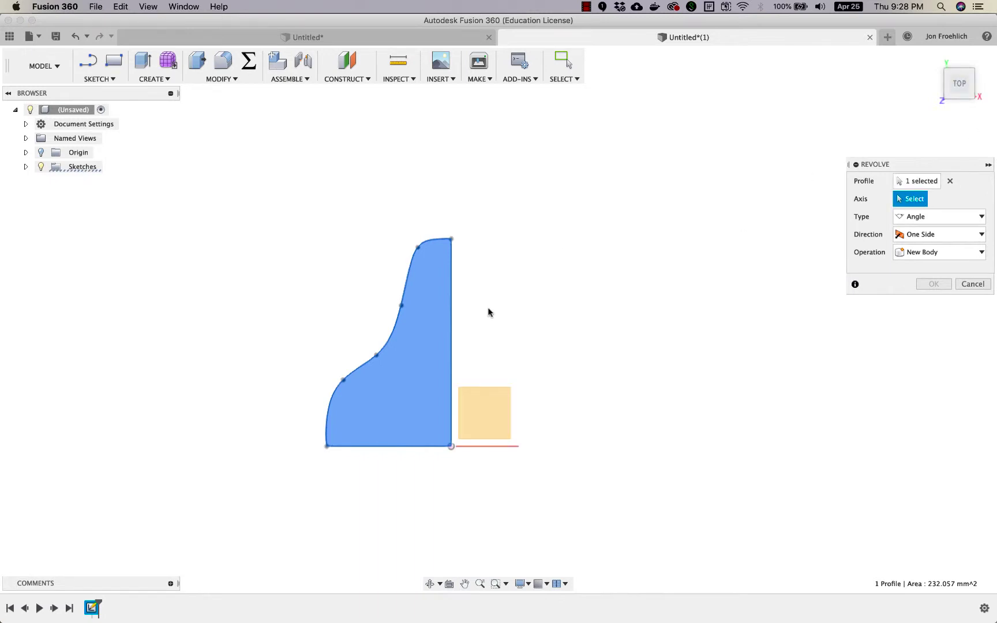
click(451, 319)
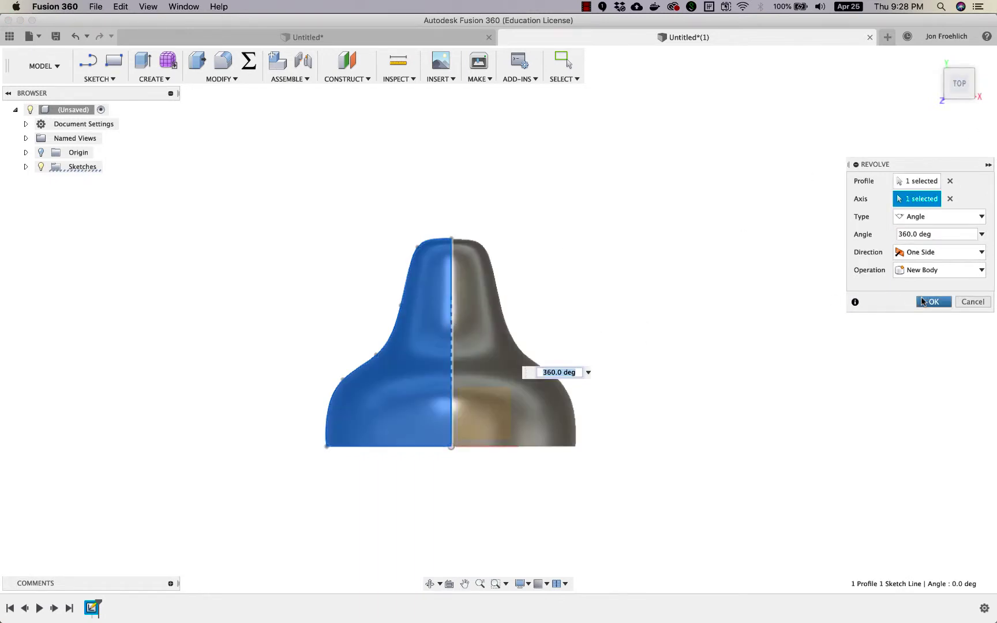
click(928, 302)
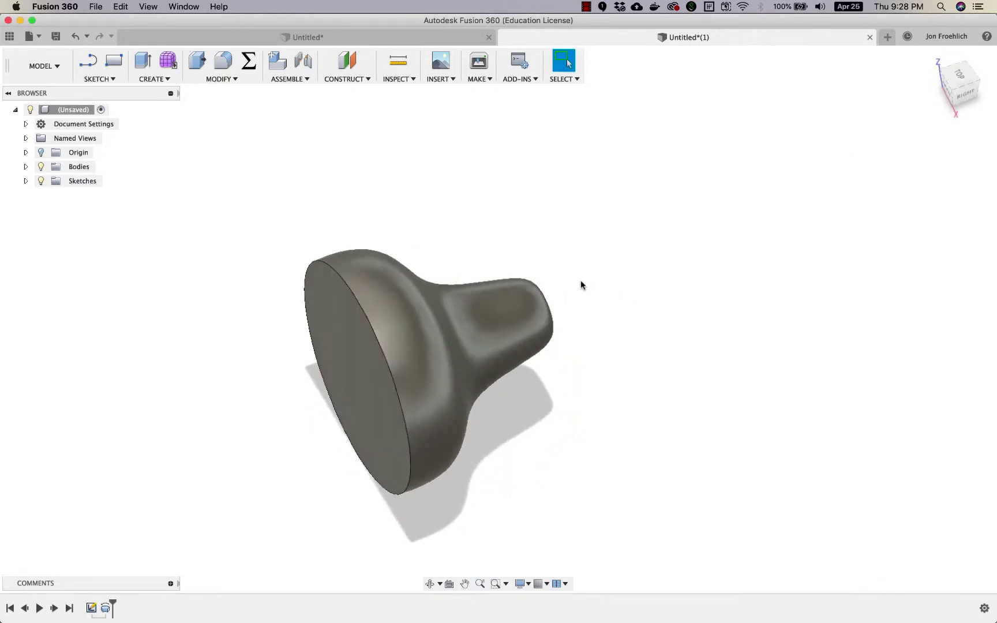
- Orient the view straight onto the knob's narrow tip and set this view as Top
shift+scroll(580, 280, up, 10)
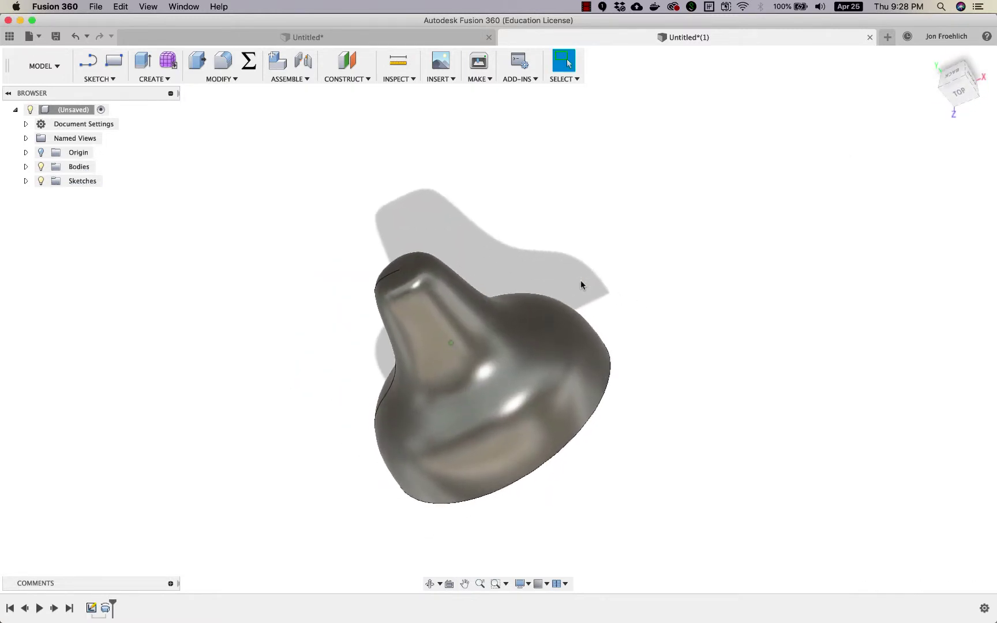
click(953, 73)
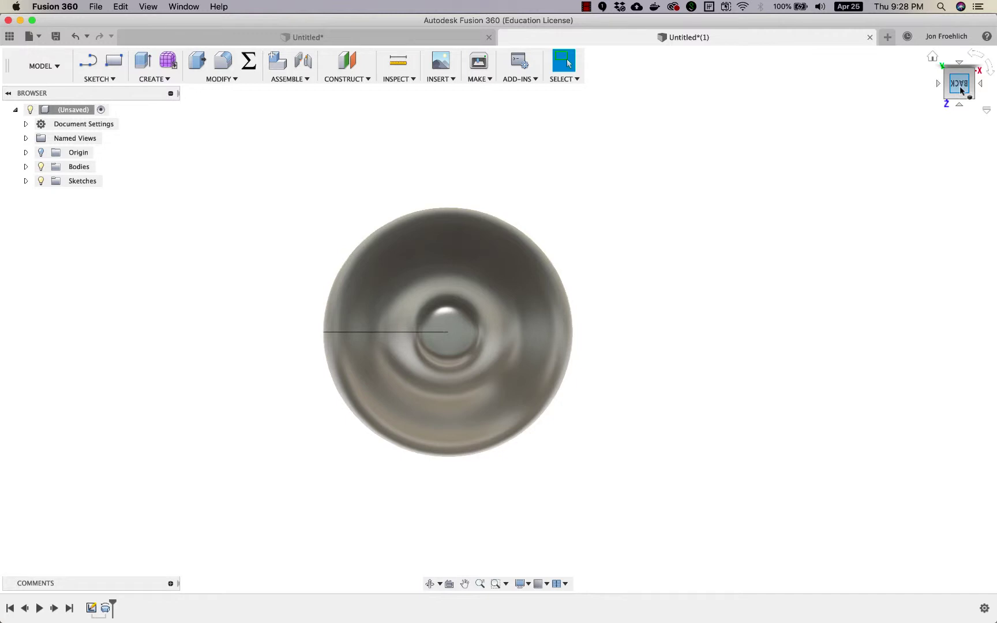
right_click(960, 90)
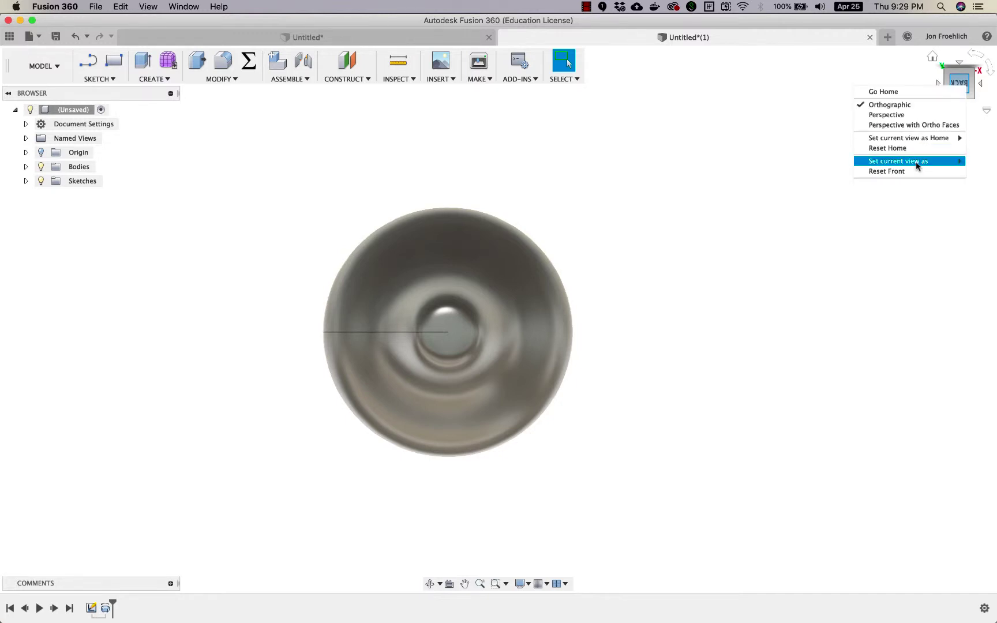
click(805, 171)
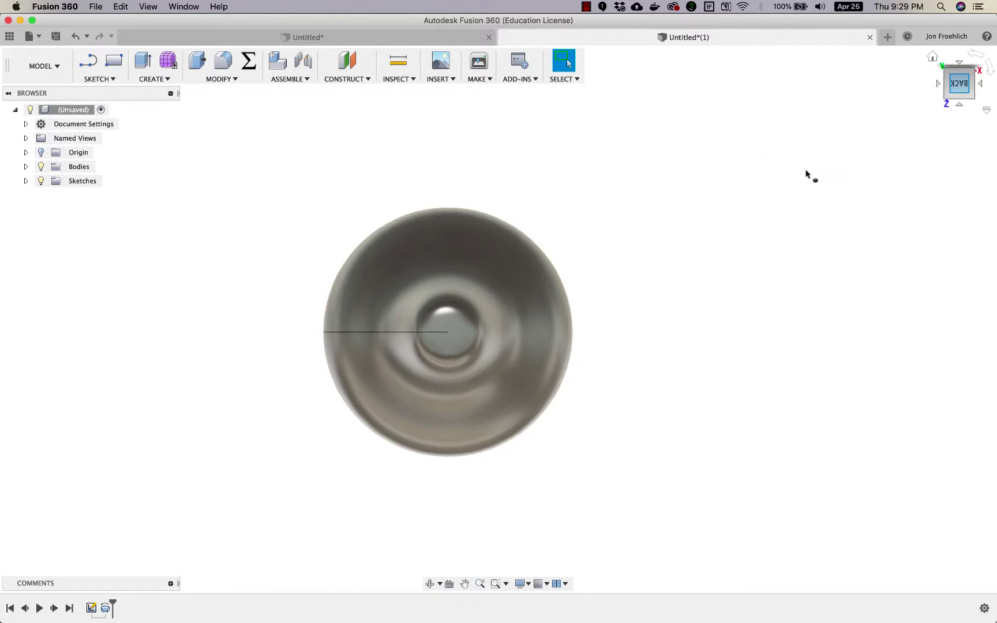
- Examine the revolved knob's shape from the front, the sides and above
shift+scroll(611, 308, down, 10)
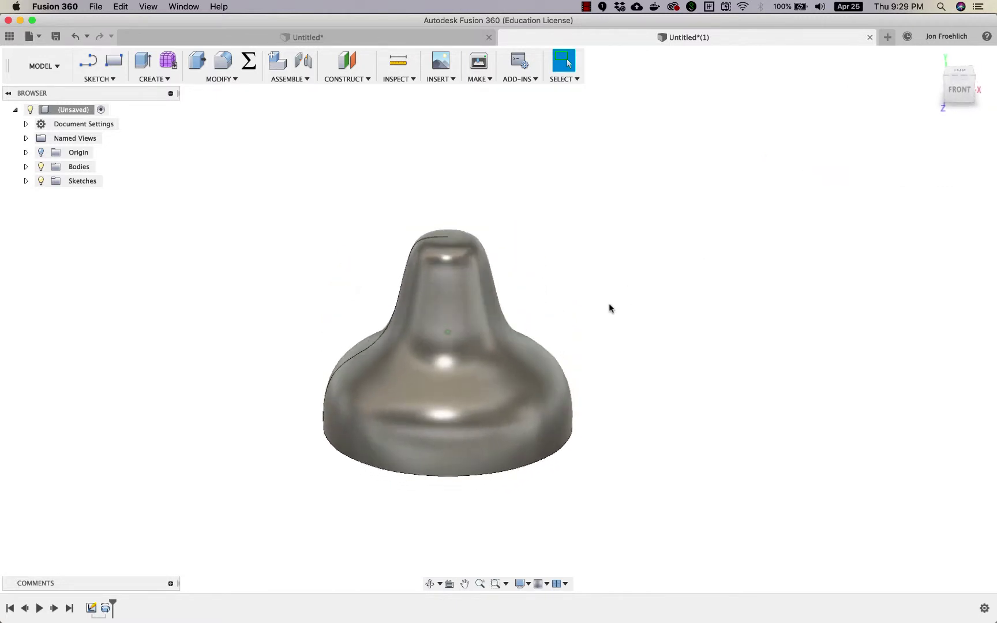
shift+scroll(610, 308, up, 4)
shift+scroll(609, 305, up, 5)
shift+scroll(610, 305, down, 8)
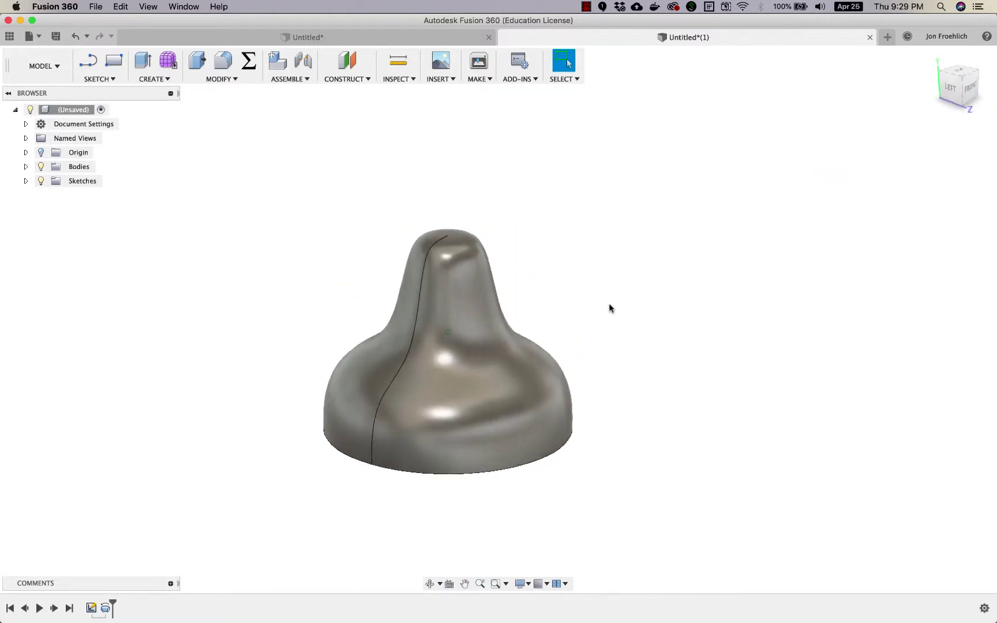
shift+scroll(610, 308, up, 8)
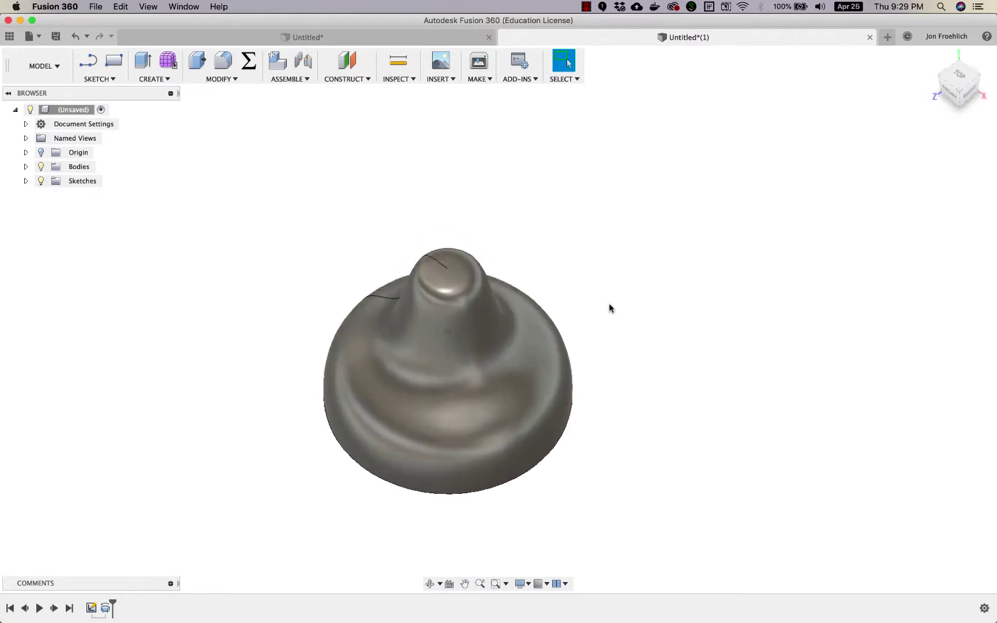
shift+scroll(610, 308, down, 5)
shift+scroll(610, 305, up, 3)
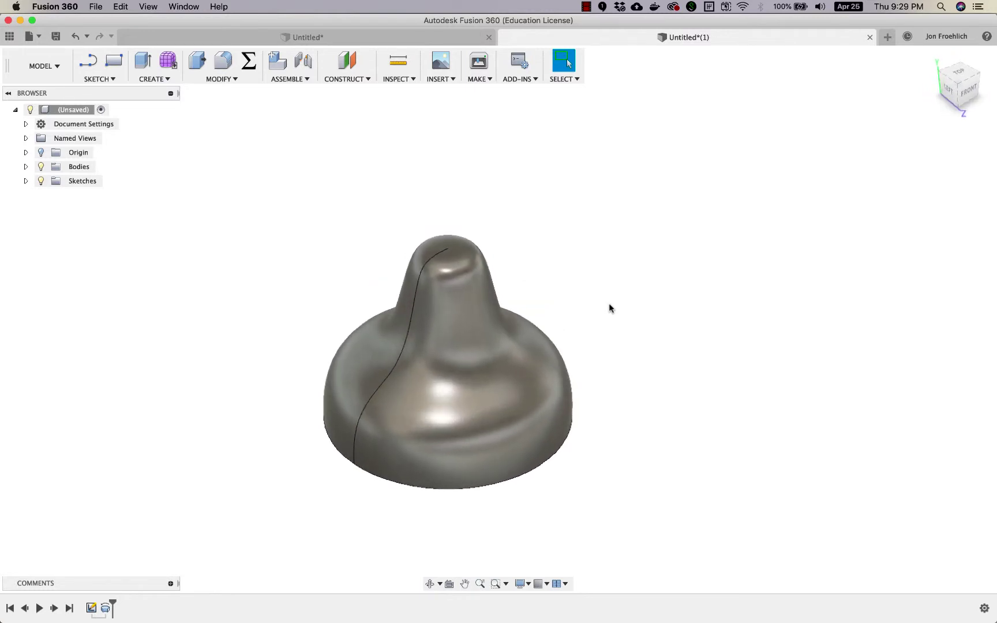
scroll(609, 306, left, 2)
scroll(610, 305, left, 1)
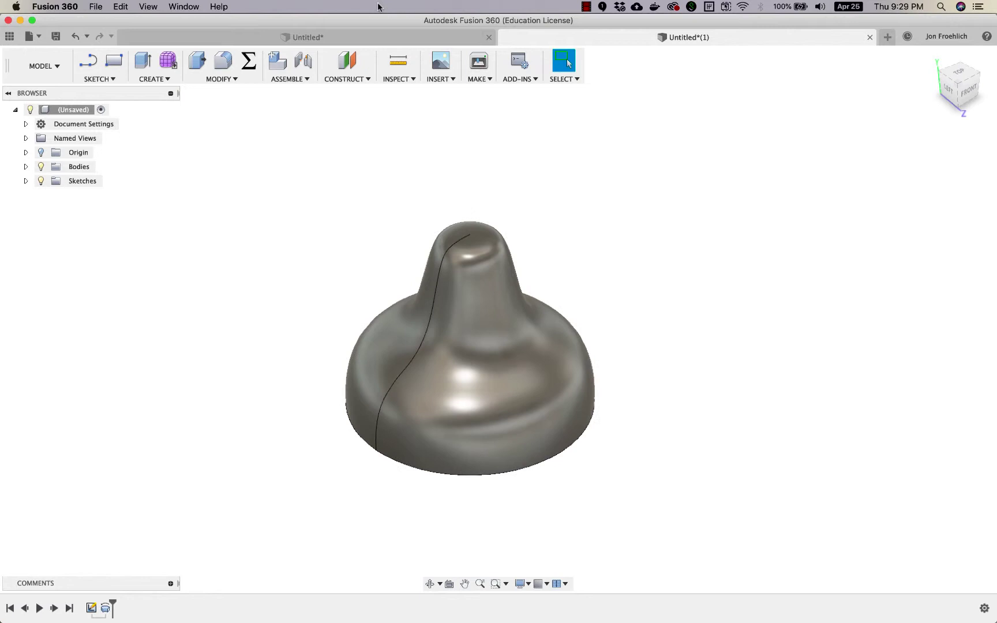
- Examine the scalloped knob in the other open design, and return to the new design
click(348, 33)
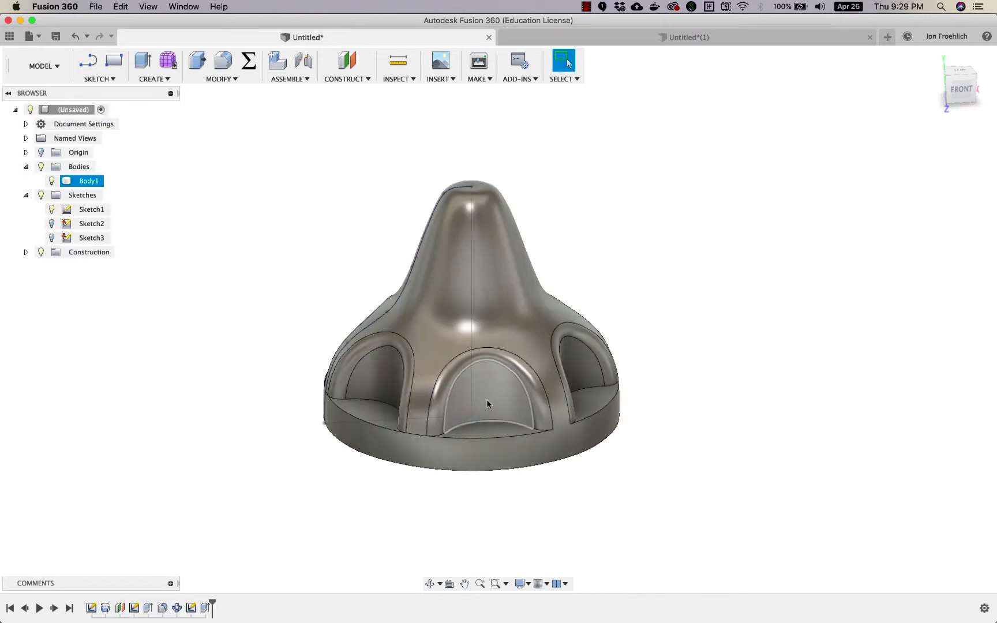
shift+scroll(530, 306, up, 5)
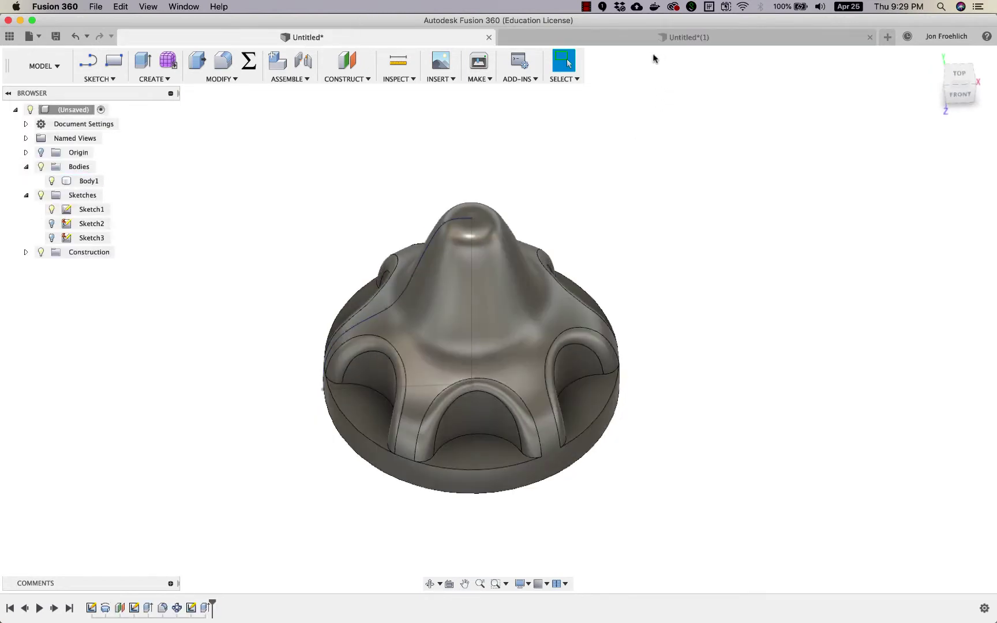
click(632, 38)
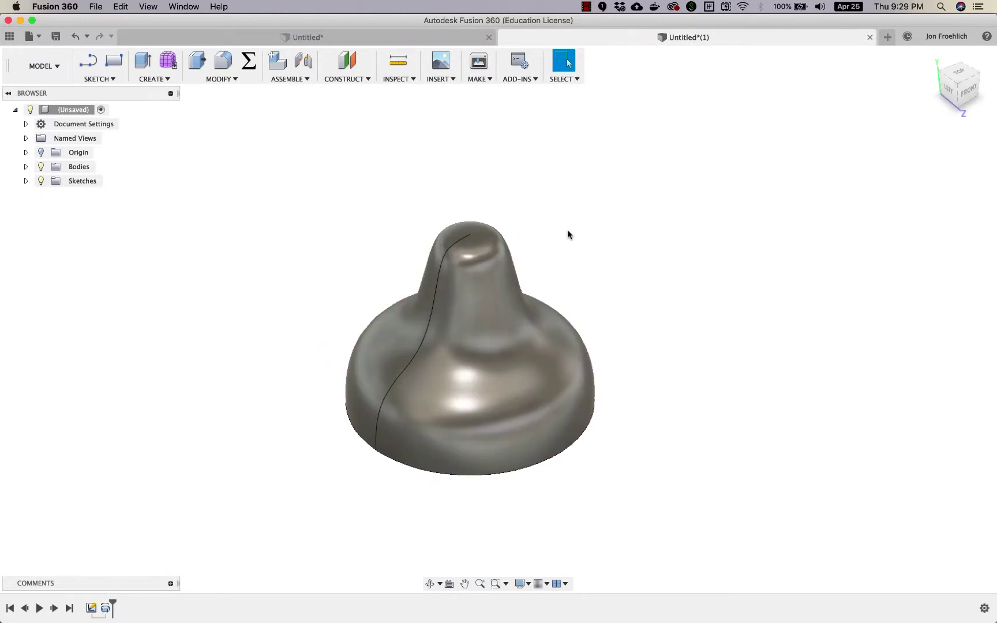
- Create an offset construction plane from the knob's flat bottom face at a distance of -3.50 mm, inside the body
shift+scroll(568, 234, down, 10)
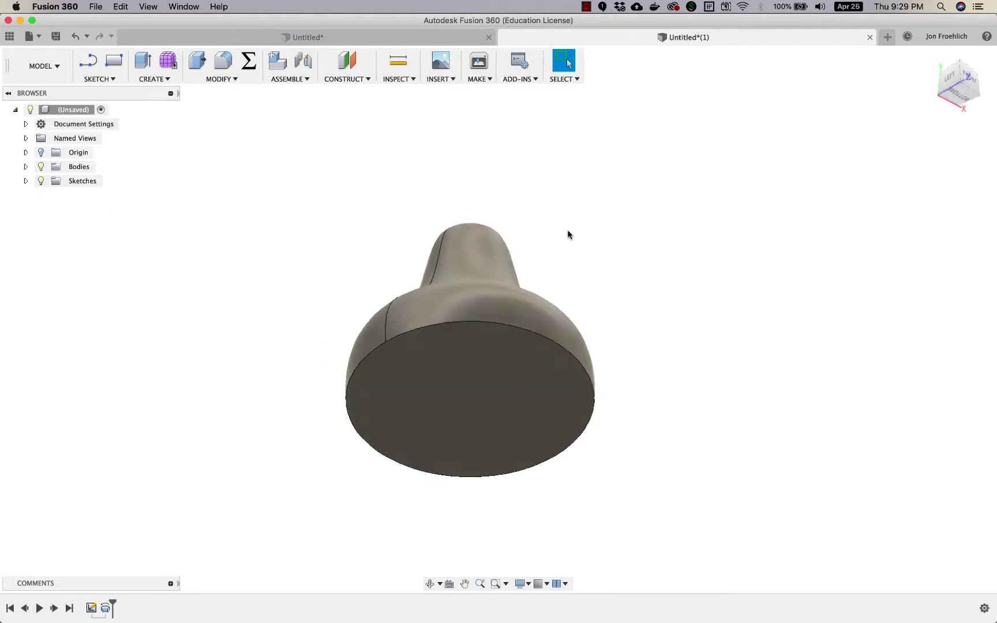
shift+scroll(568, 235, down, 1)
click(352, 85)
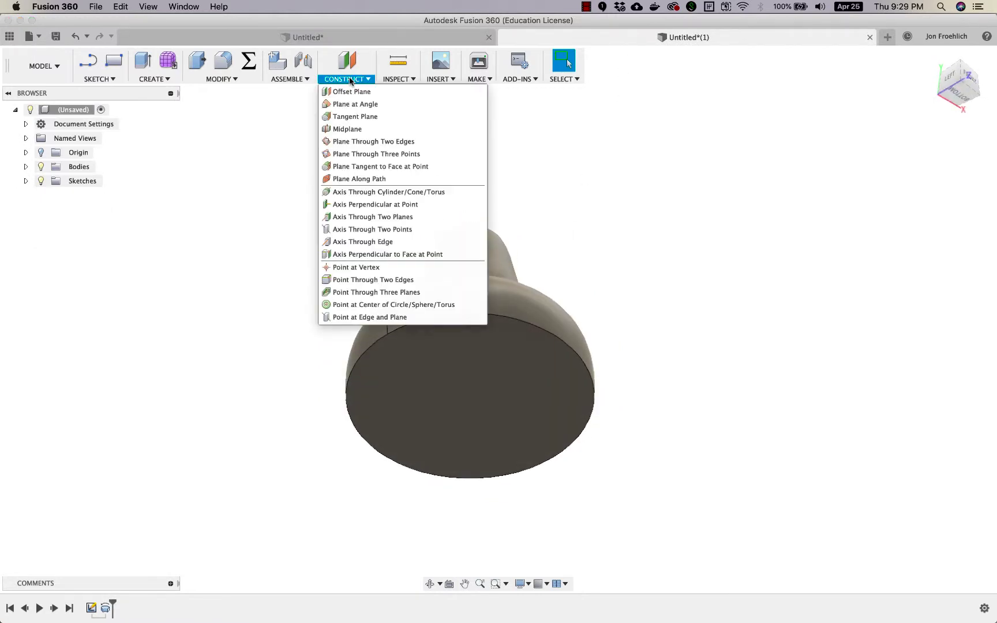
click(349, 91)
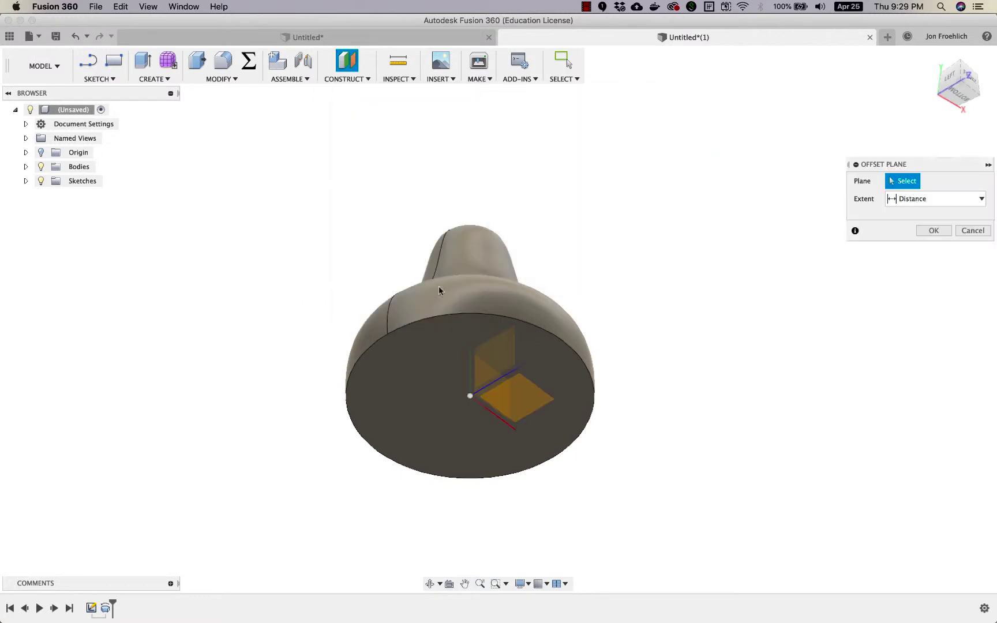
click(453, 376)
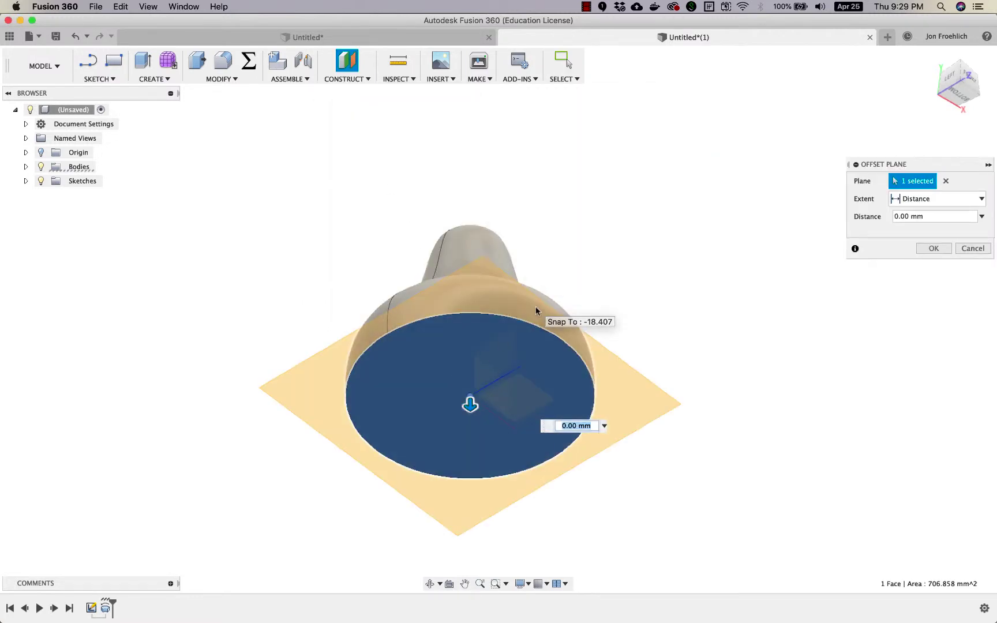
shift+scroll(535, 306, up, 3)
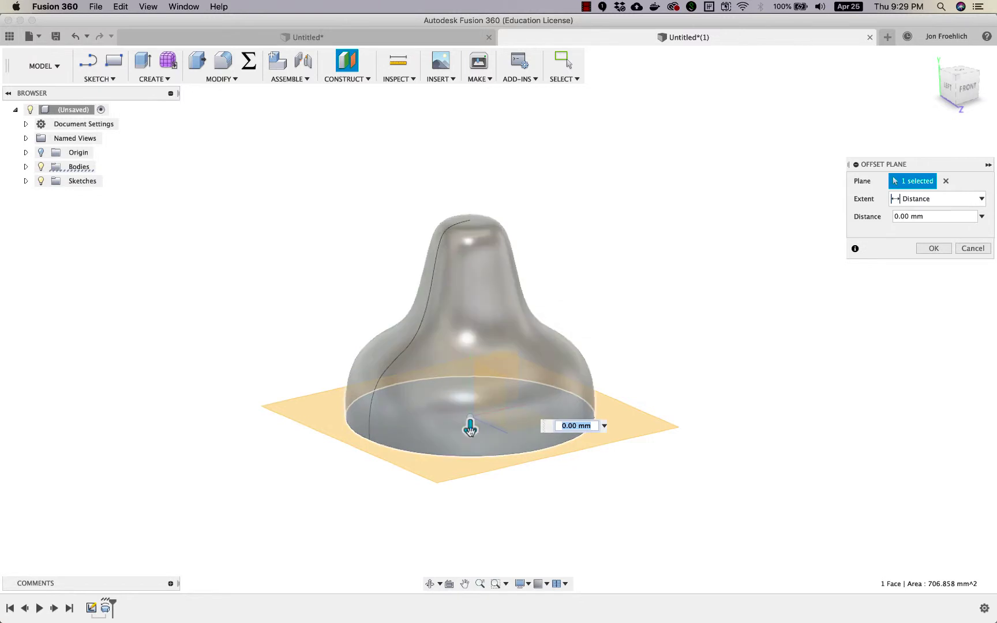
drag(471, 428, 471, 403)
shift+scroll(472, 402, down, 3)
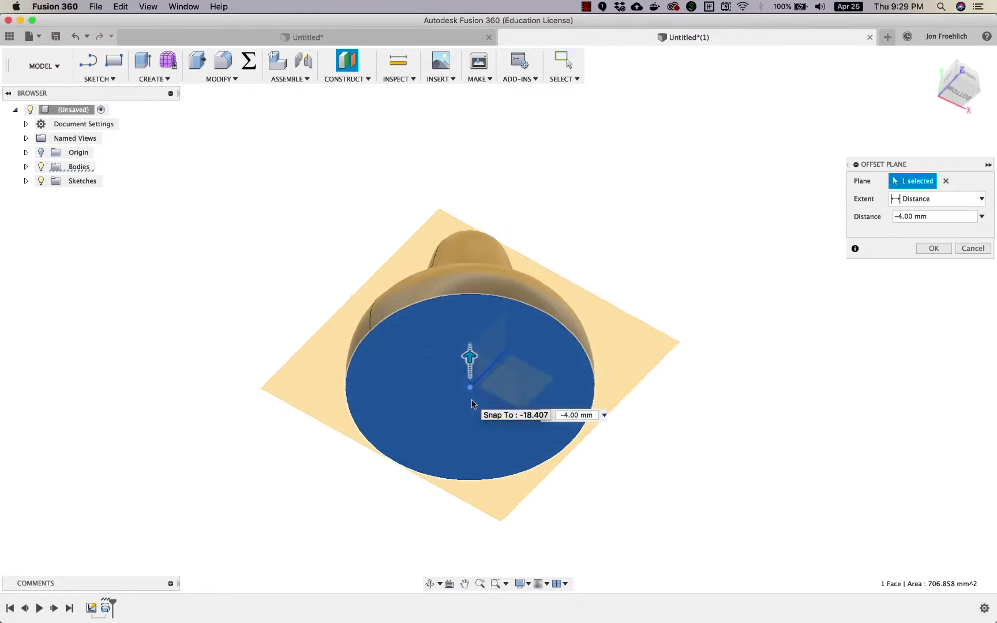
shift+scroll(472, 403, up, 3)
shift+scroll(472, 403, up, 2)
shift+scroll(472, 404, up, 3)
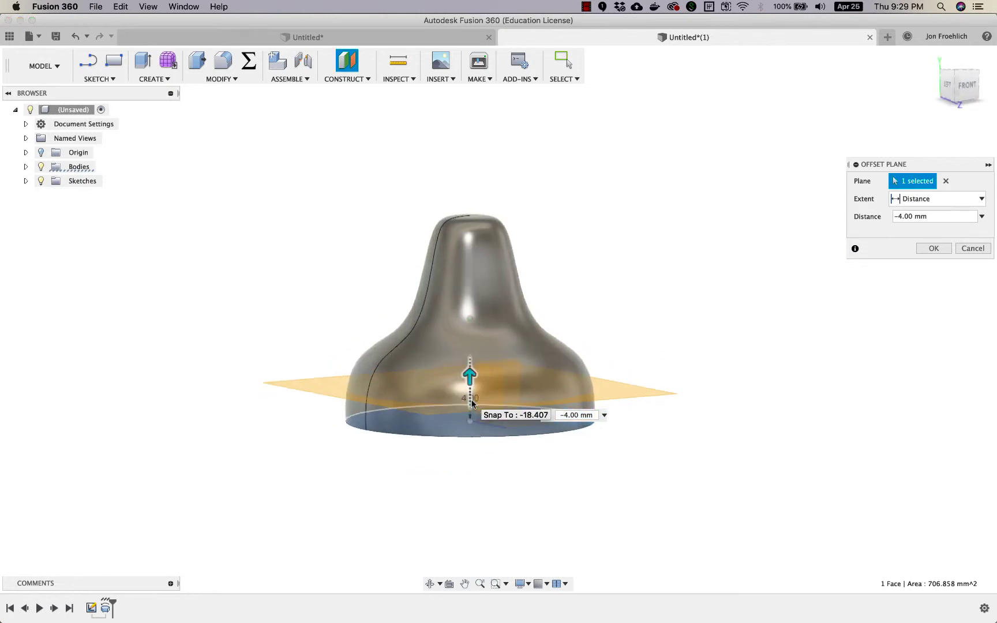
shift+scroll(472, 403, up, 2)
click(569, 415)
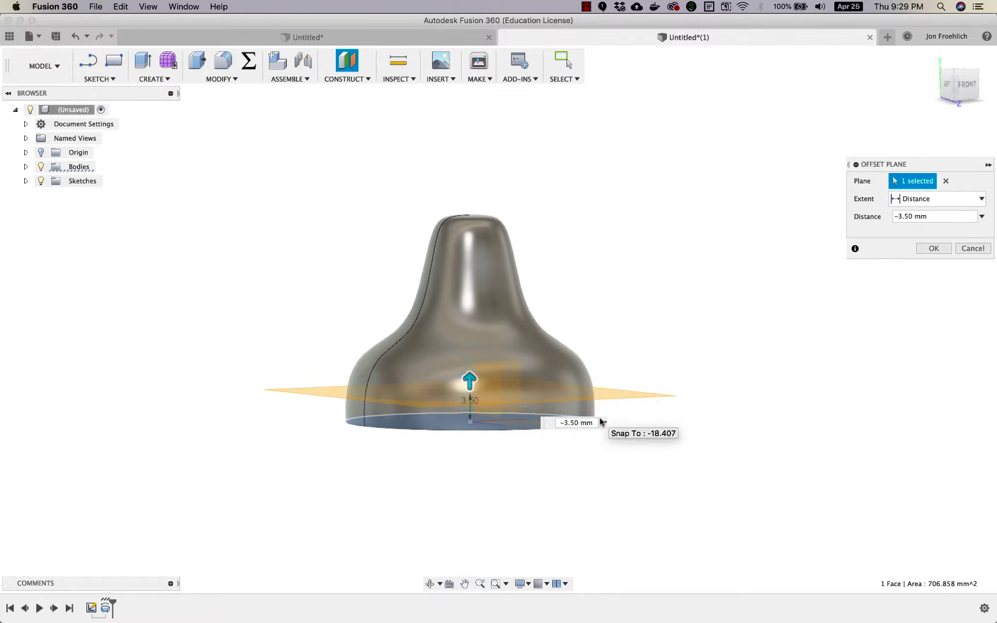
key(Return)
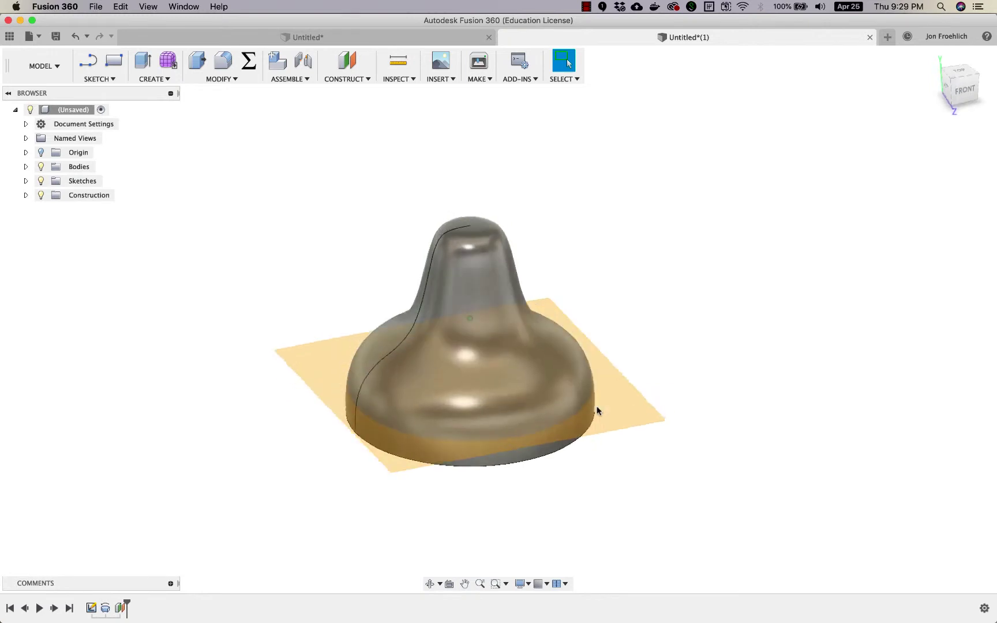
- Start a new sketch on the offset construction plane through the knob's base
shift+scroll(597, 411, down, 10)
shift+scroll(597, 411, up, 5)
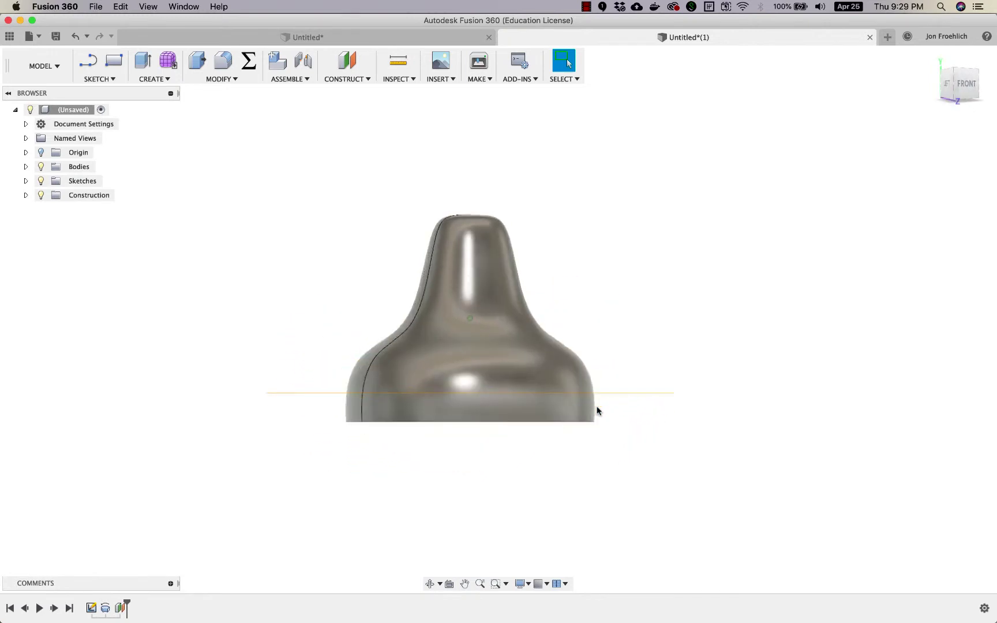
shift+scroll(597, 411, up, 5)
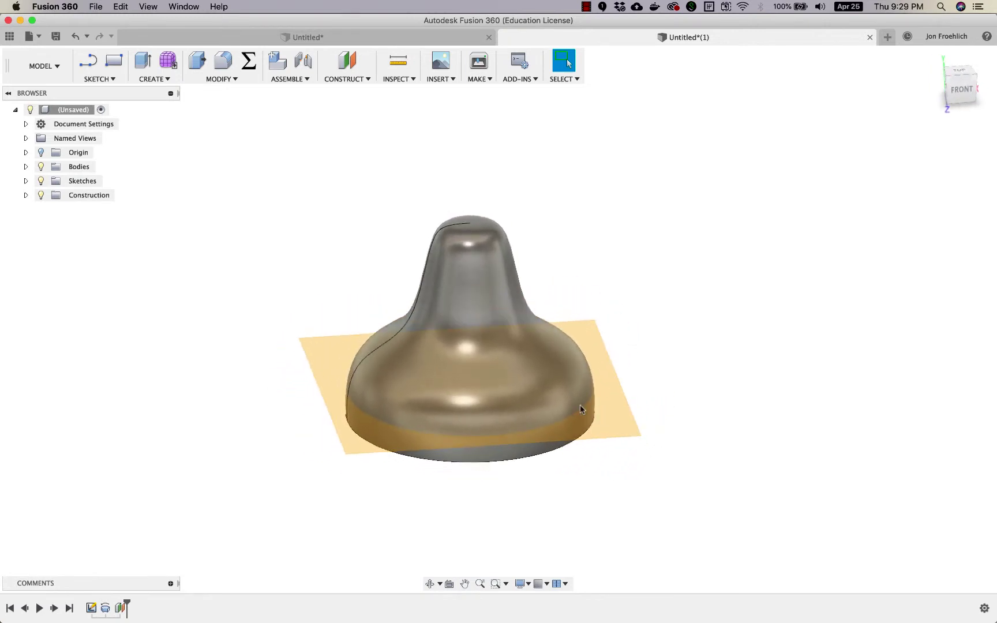
click(110, 80)
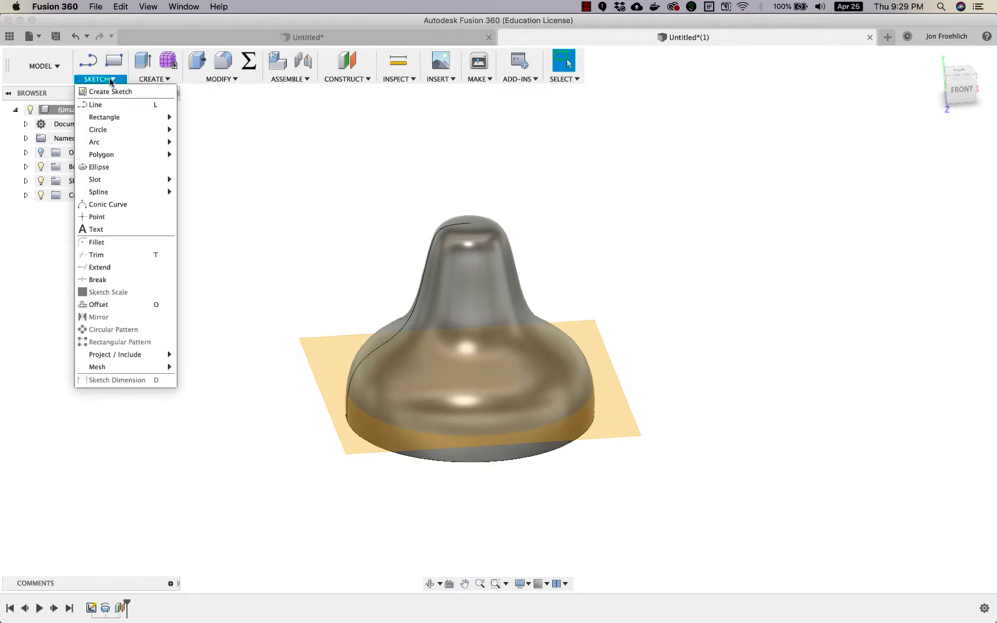
click(608, 392)
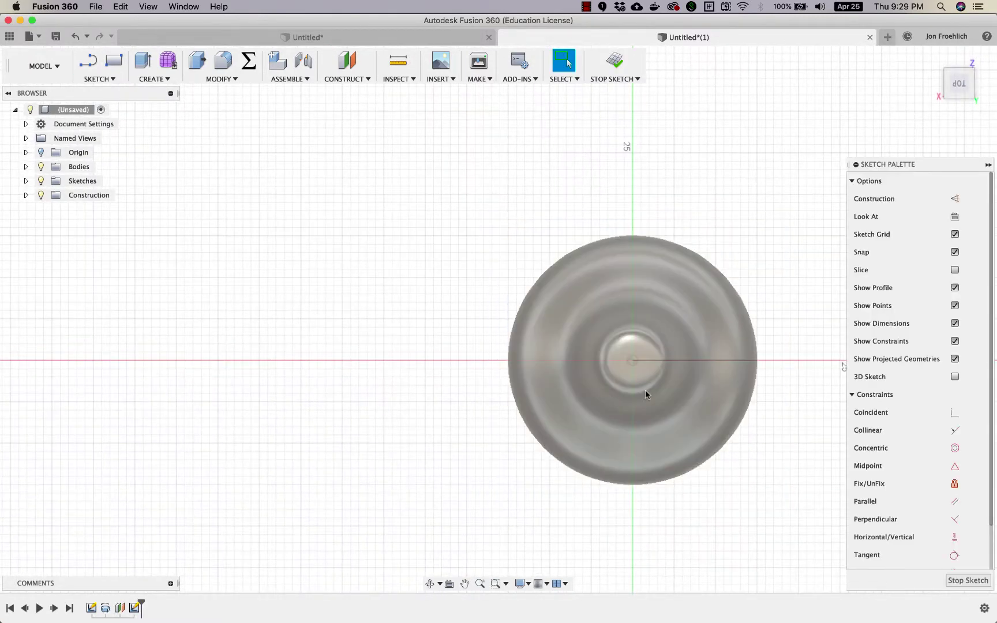
- Project the revolved knob's outer outline onto the offset plane sketch, keeping the projection linked
scroll(666, 390, right, 3)
scroll(667, 391, up, 3)
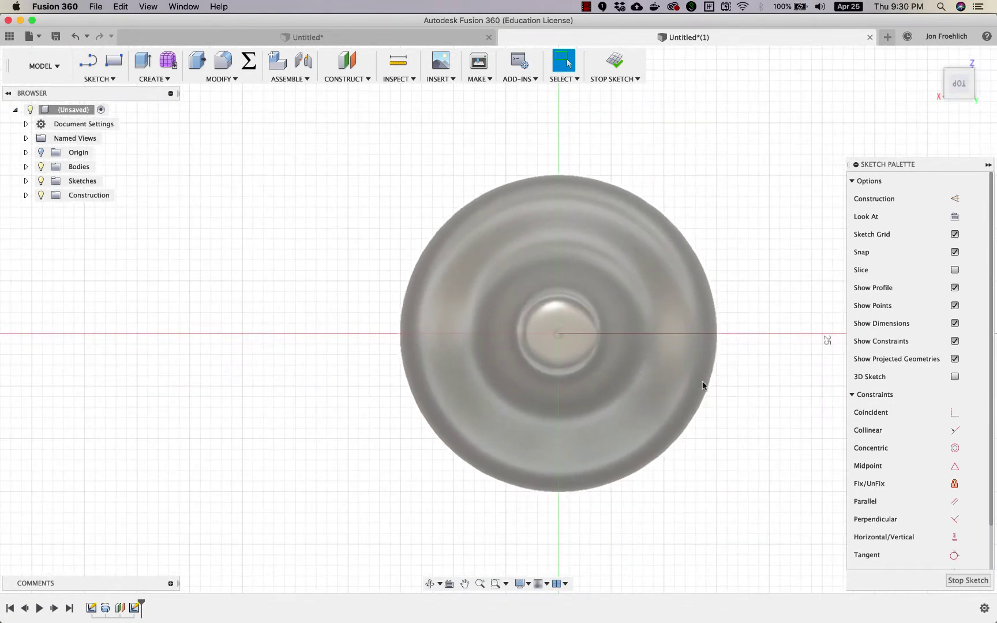
scroll(702, 385, right, 3)
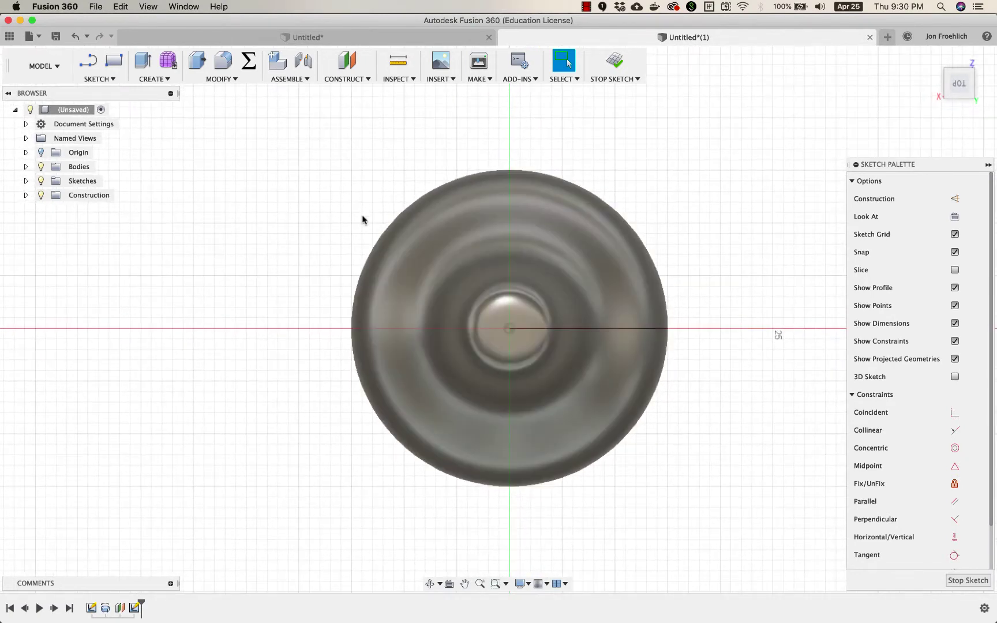
click(109, 80)
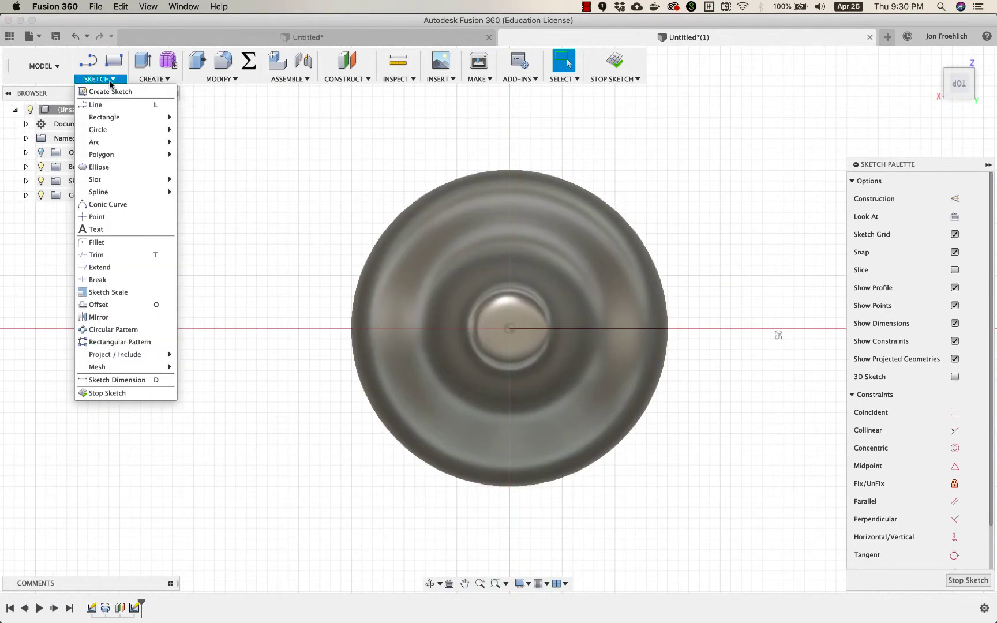
mouse_move(122, 359)
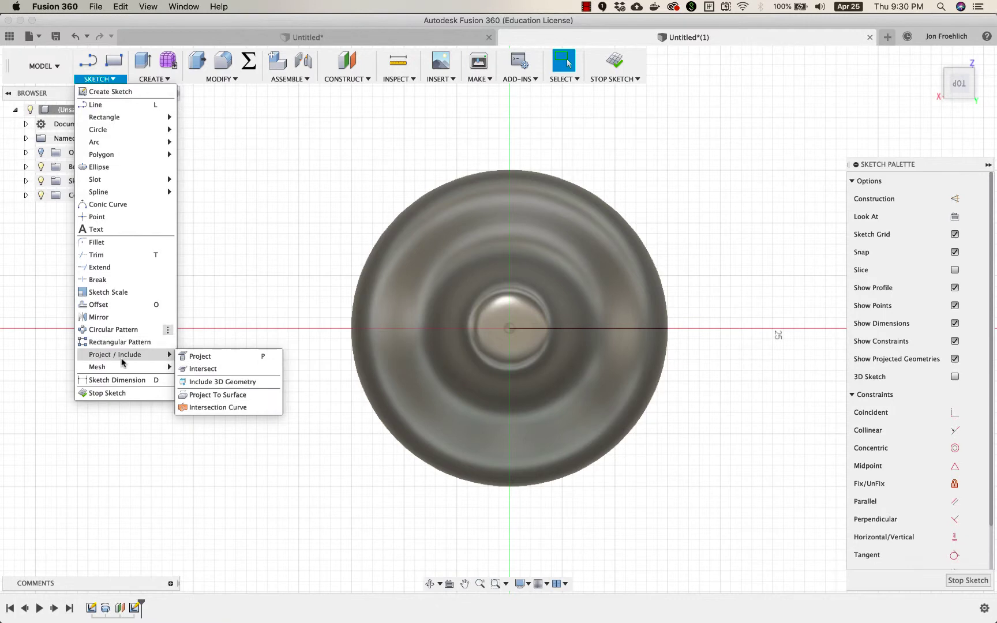
click(199, 356)
click(431, 312)
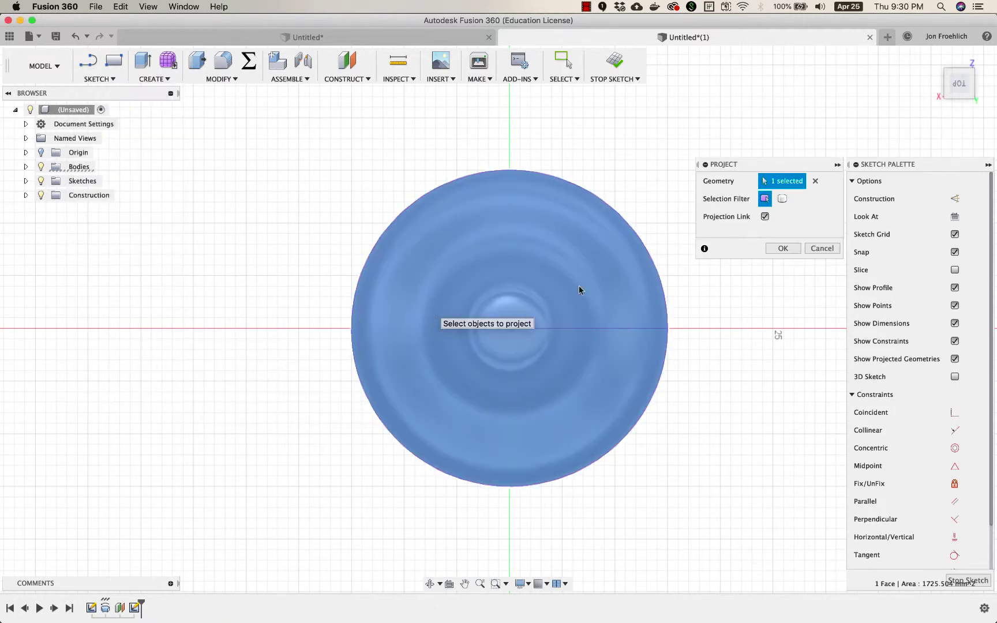
click(779, 250)
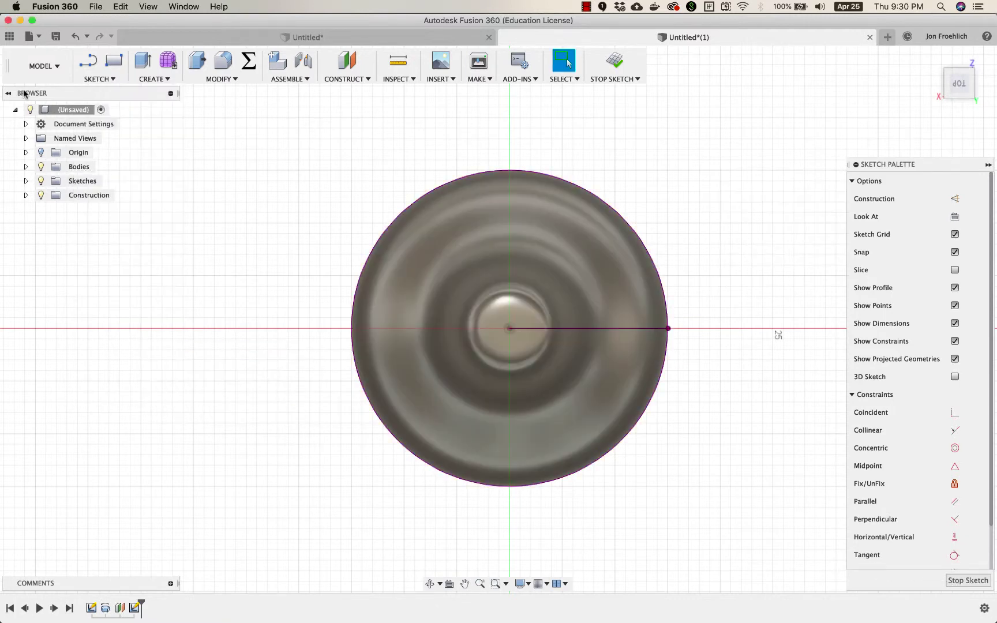
- Hide the revolved knob body so that only the projected outline is displayed
click(25, 181)
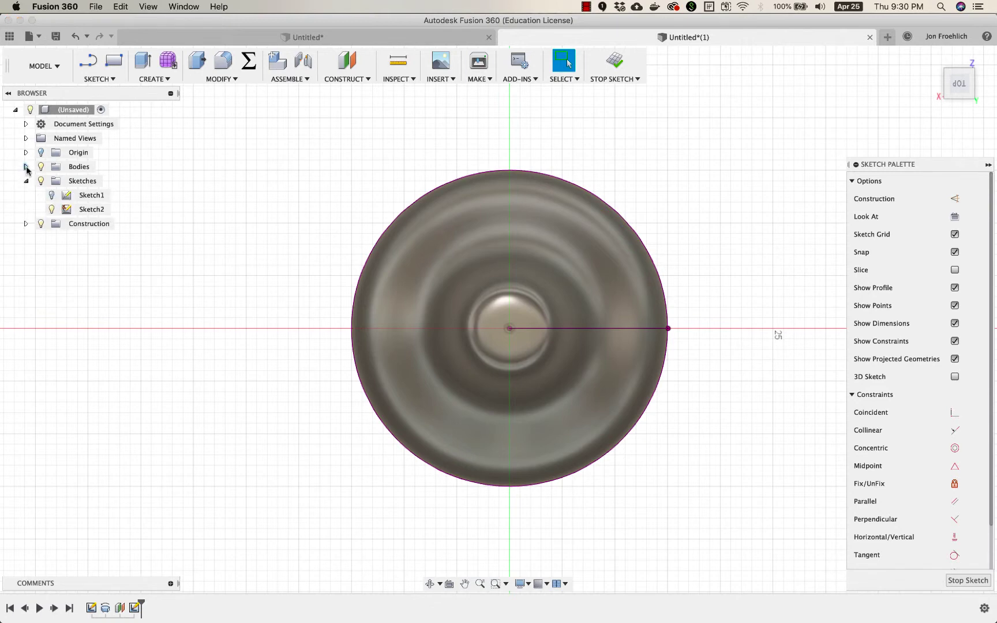
click(26, 167)
click(51, 181)
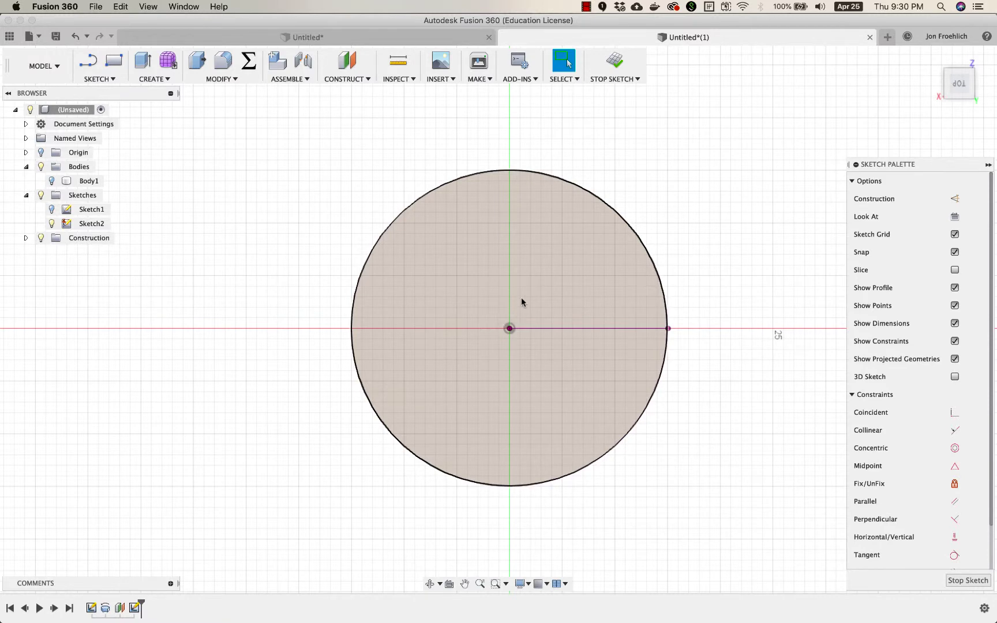
shift+scroll(521, 297, down, 10)
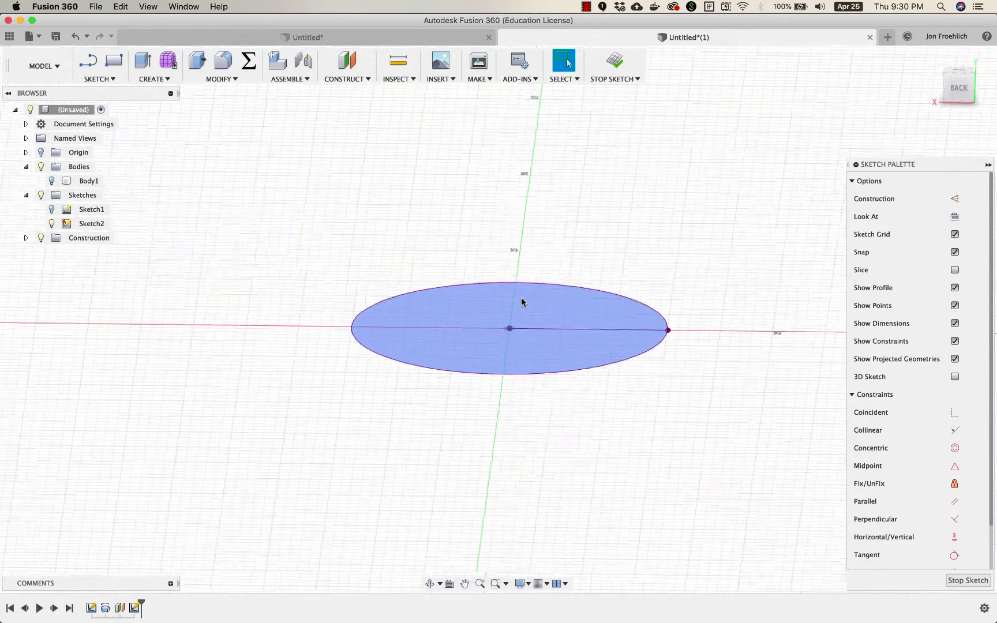
- Show the knob body again and examine from the side where the projected circle sits on it
click(52, 181)
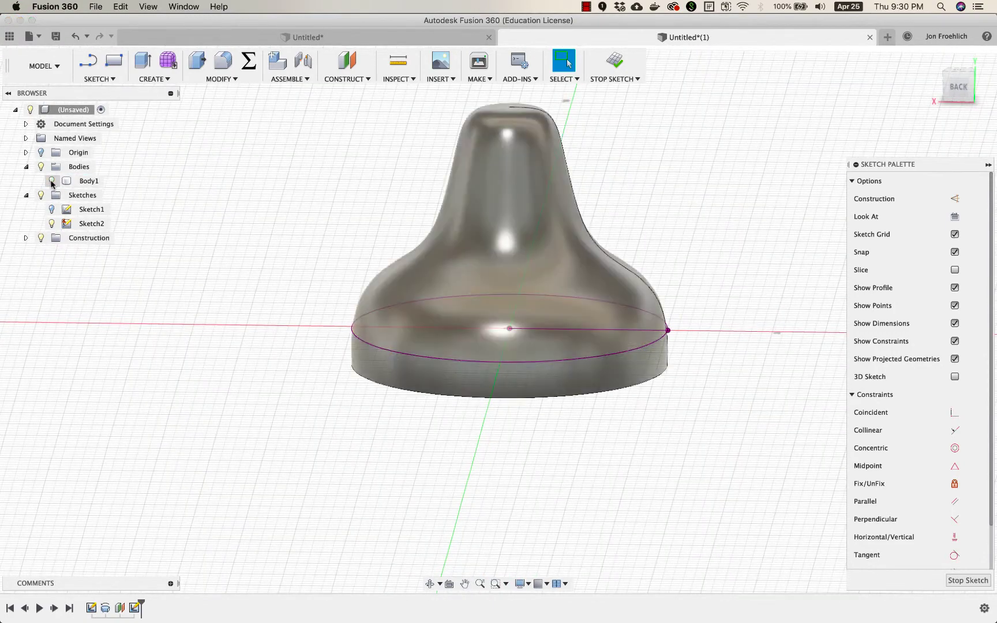
shift+scroll(236, 287, down, 10)
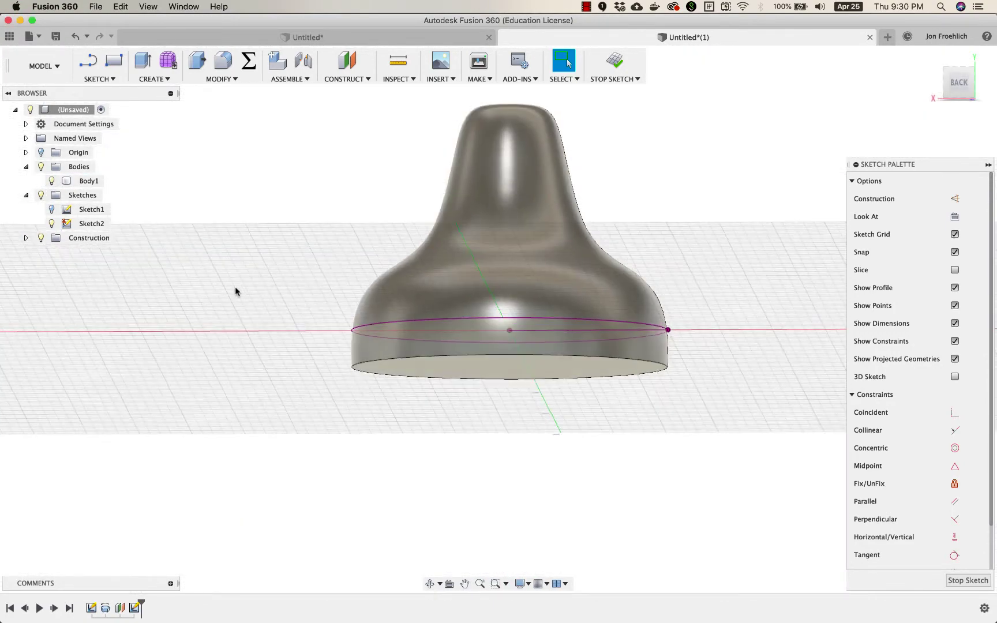
shift+scroll(235, 293, up, 8)
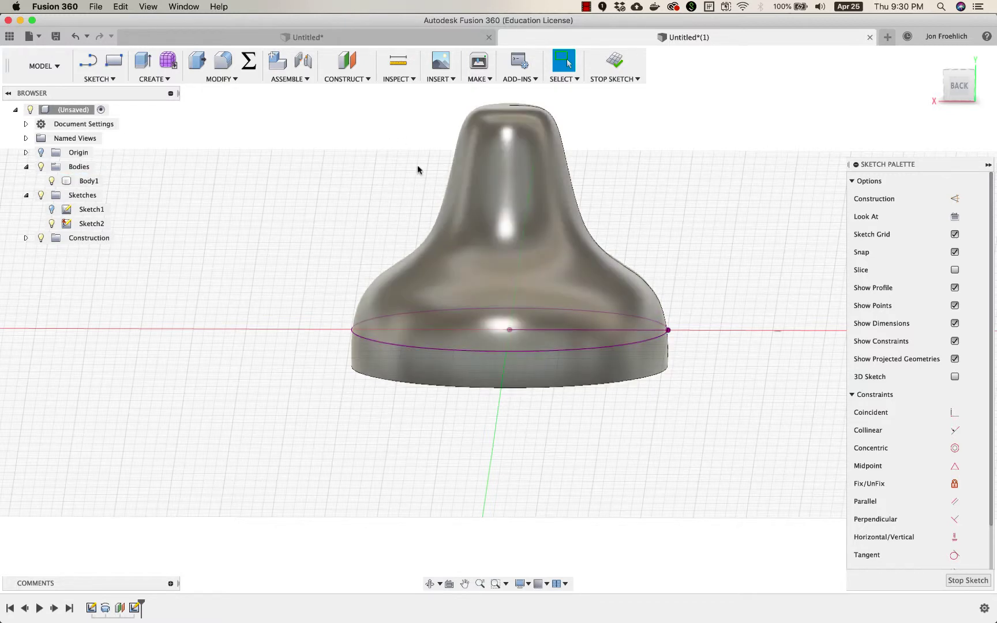
- Hide the knob body again and view the sketch plane straight from above
click(52, 182)
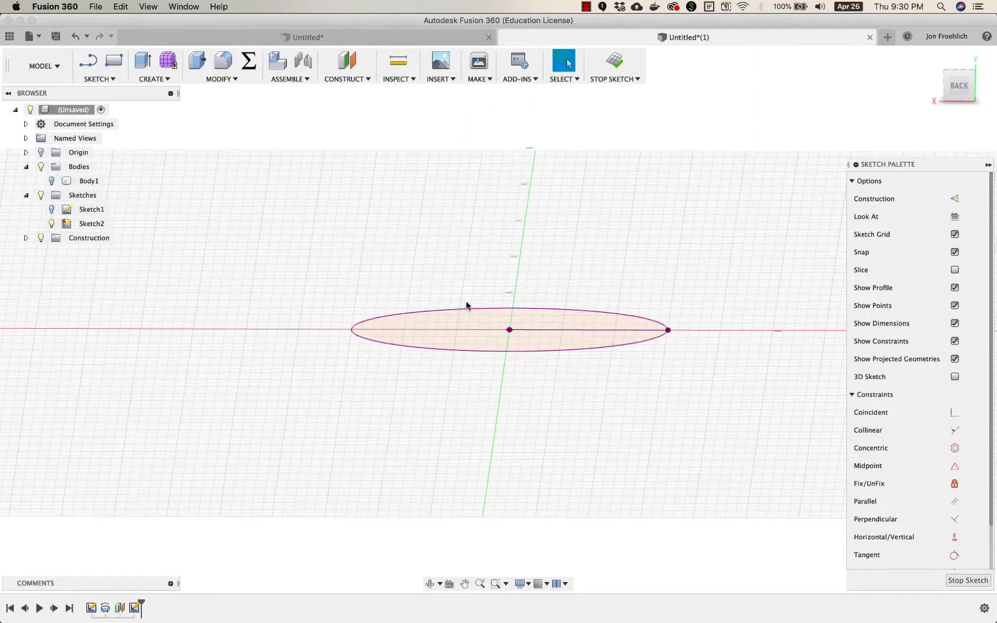
click(958, 89)
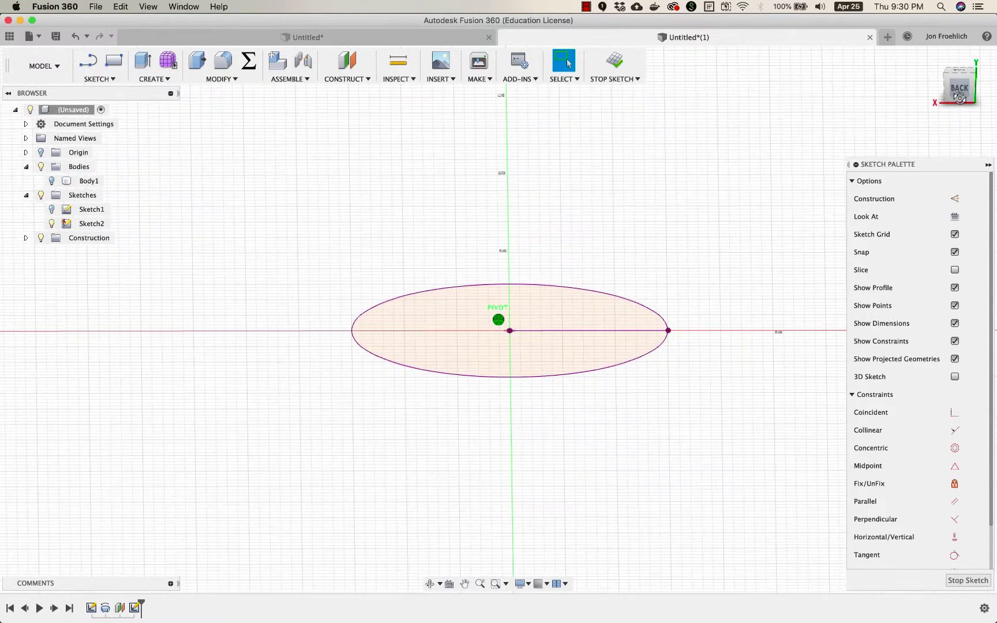
click(960, 73)
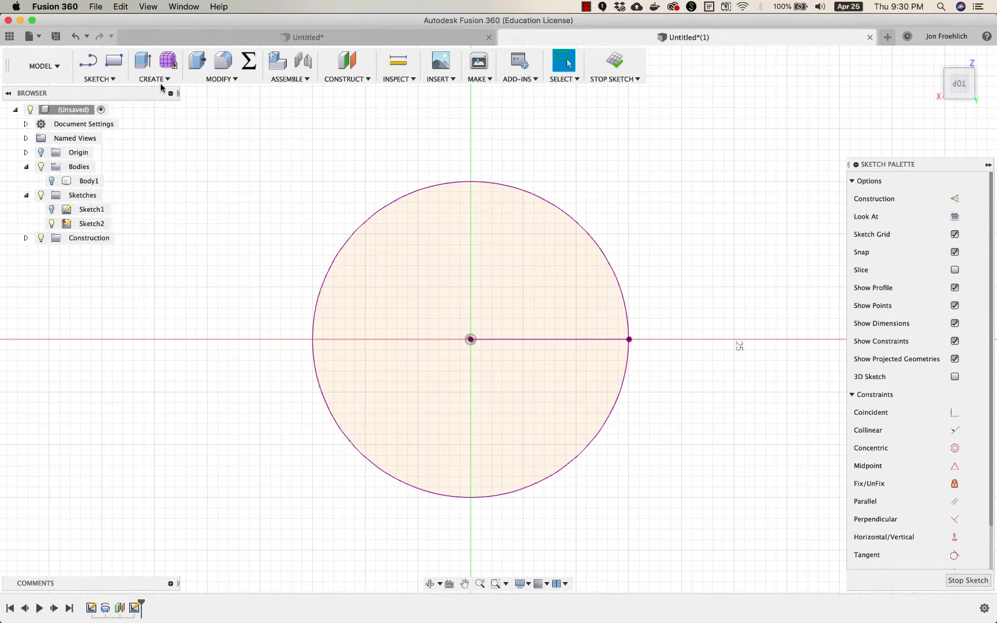
click(99, 79)
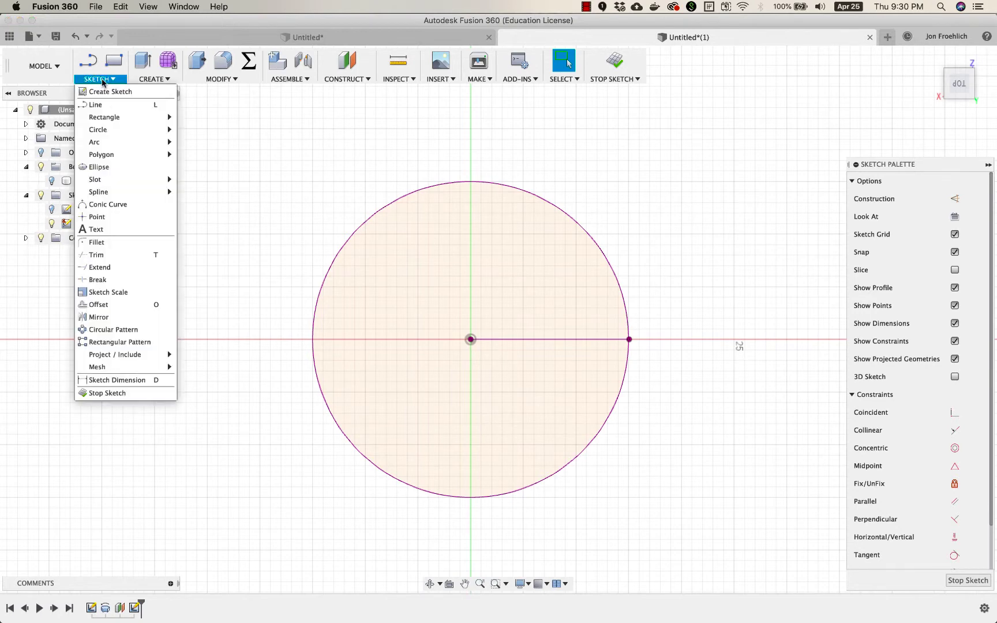
mouse_move(113, 131)
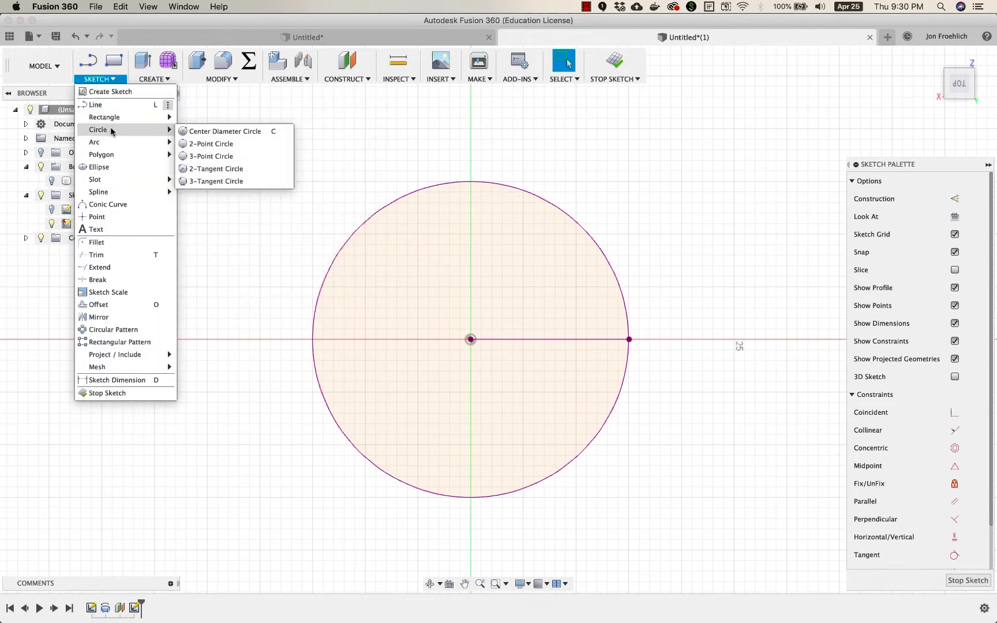
click(186, 131)
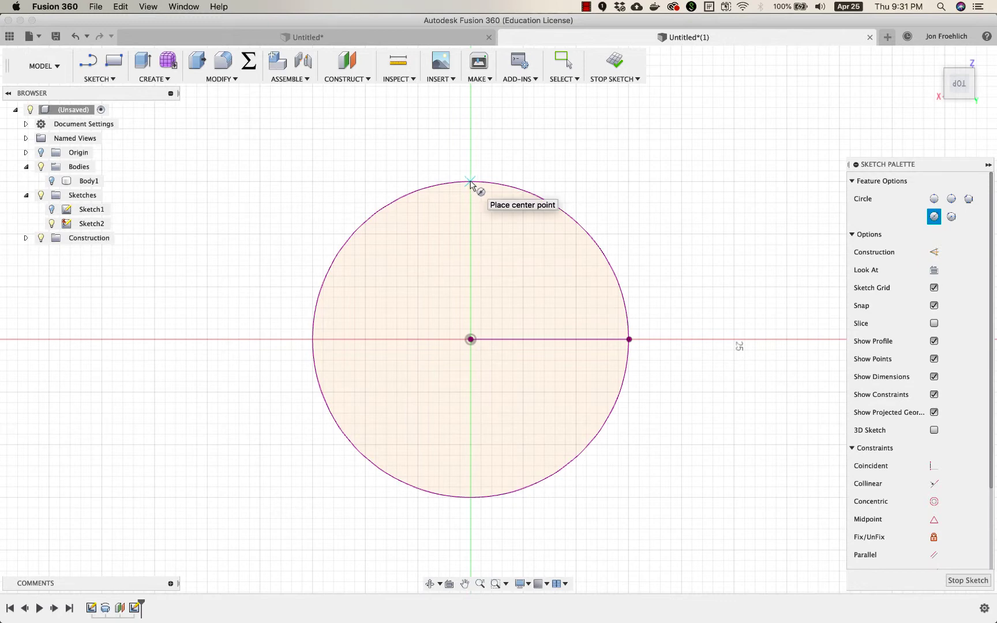
key(Escape)
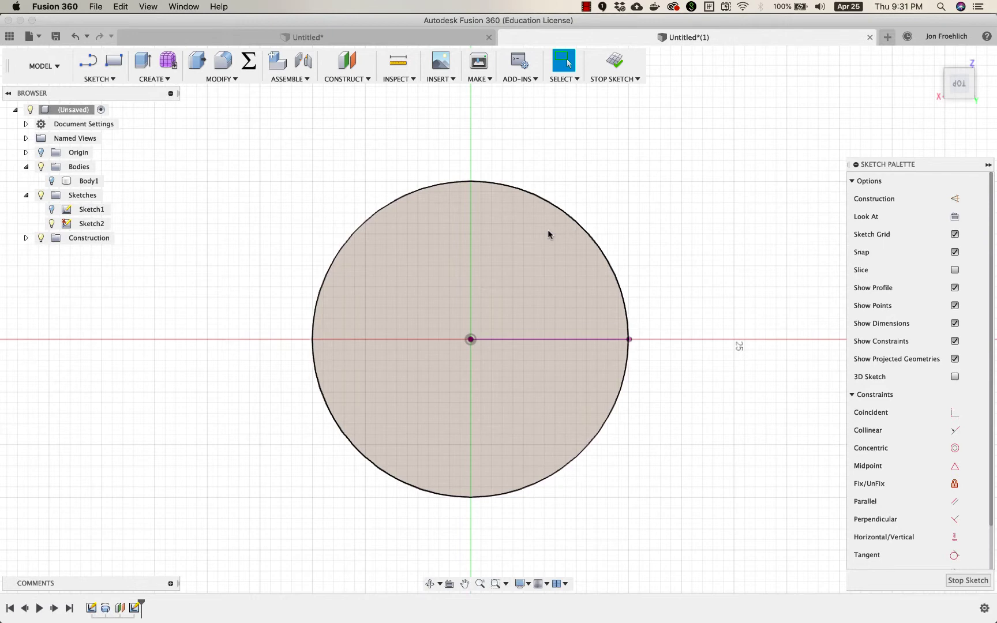
key(l)
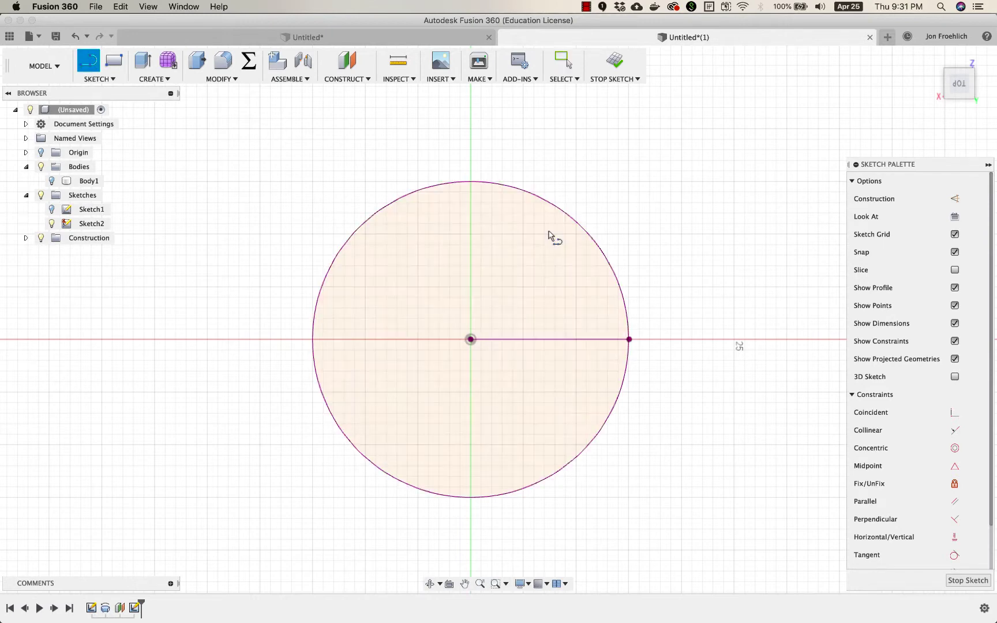
click(470, 339)
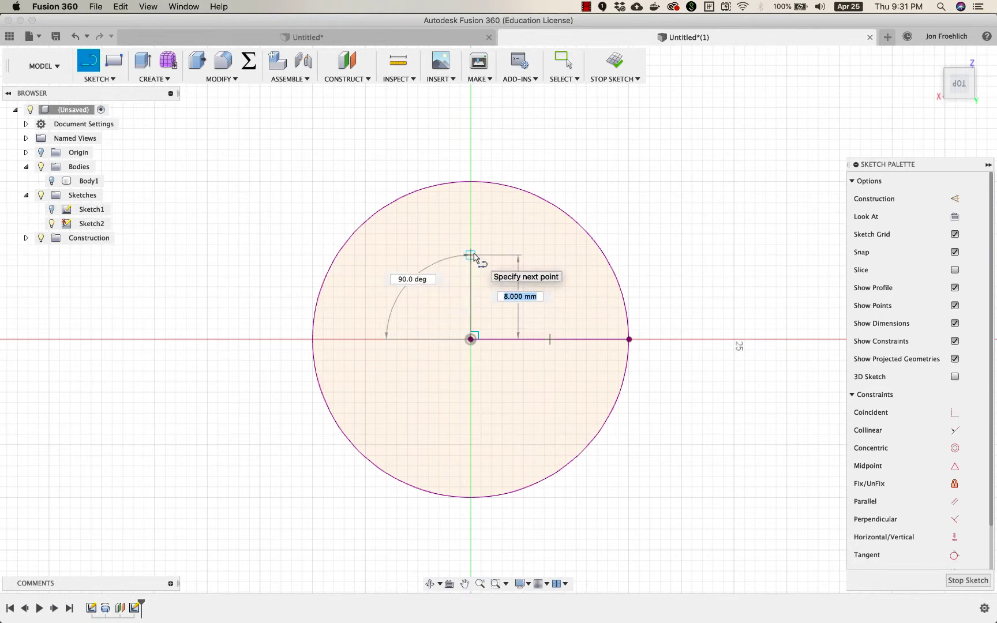
key(Escape)
- Draw a vertical construction line from the projected circle's centre up to its edge
key(l)
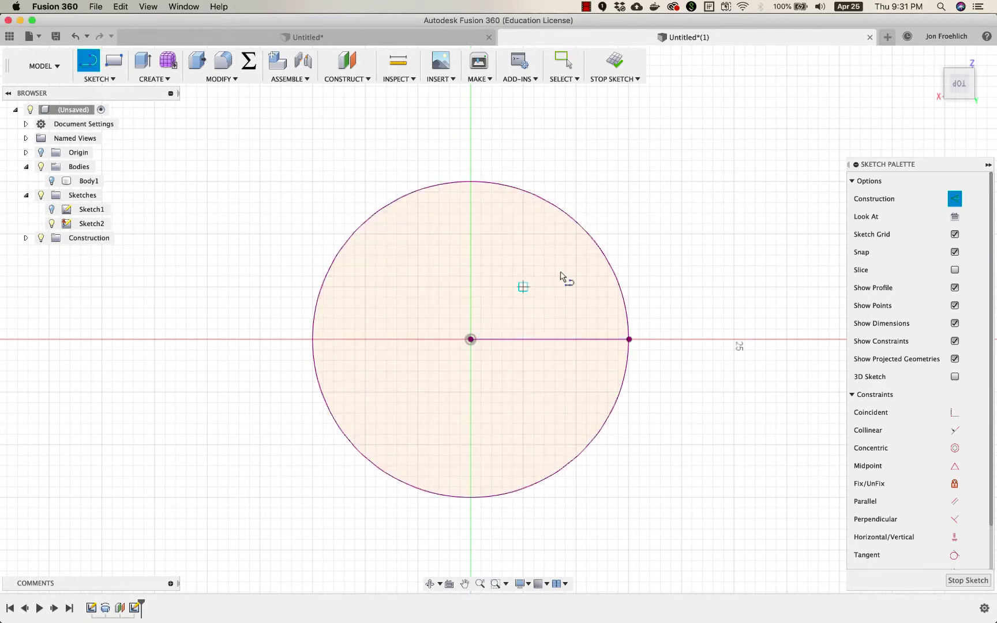
click(471, 339)
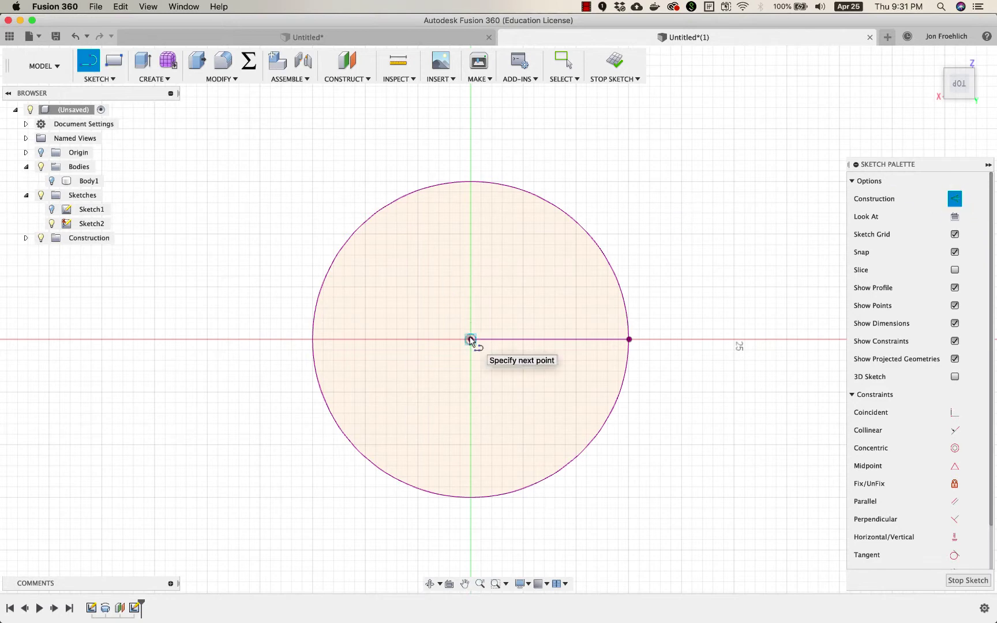
double_click(470, 182)
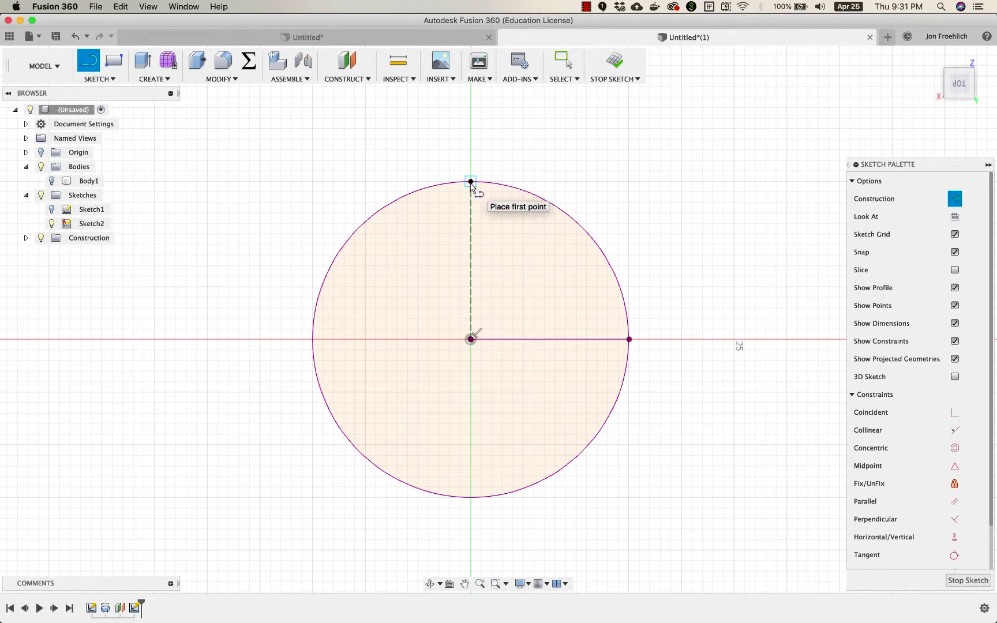
key(Escape)
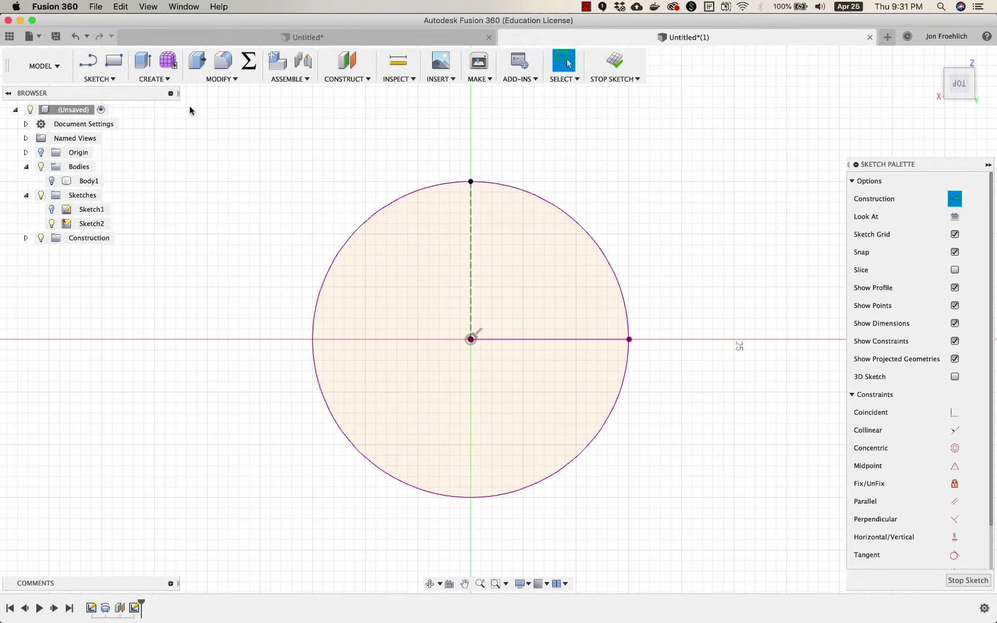
click(110, 79)
mouse_move(119, 131)
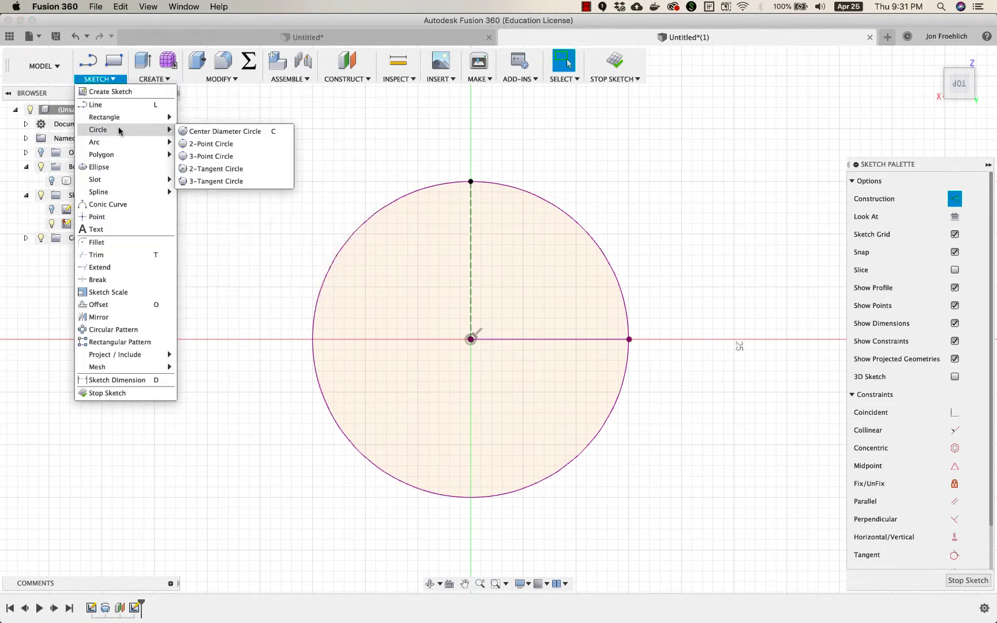
click(188, 130)
click(471, 183)
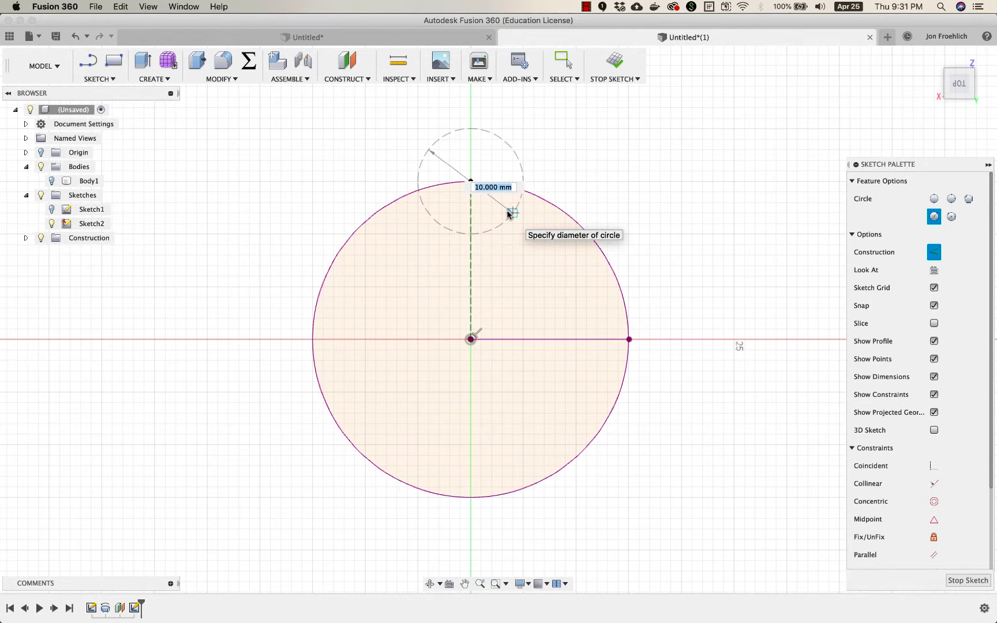
key(Escape)
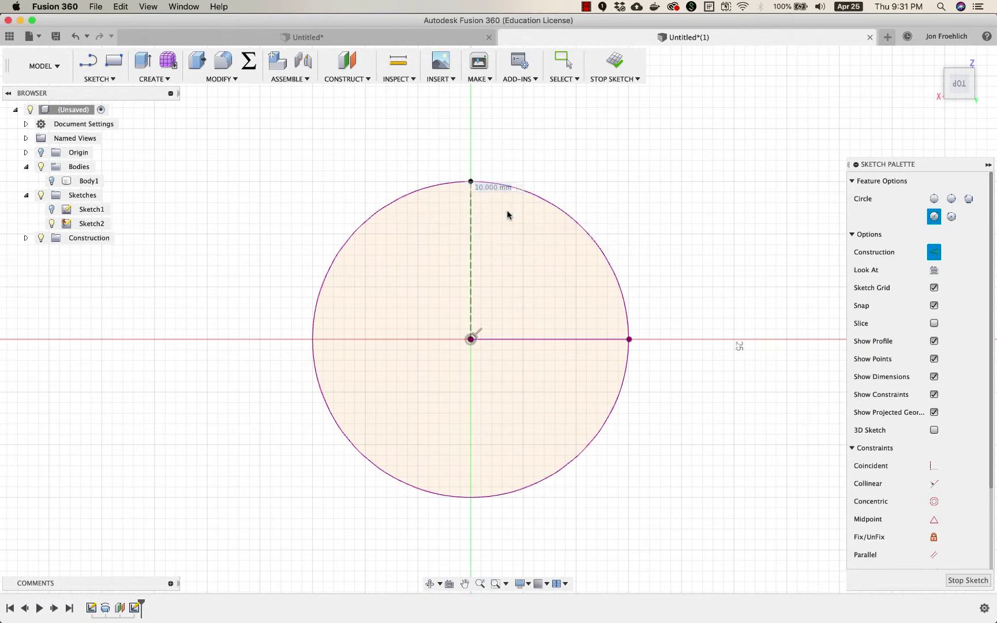
key(Escape)
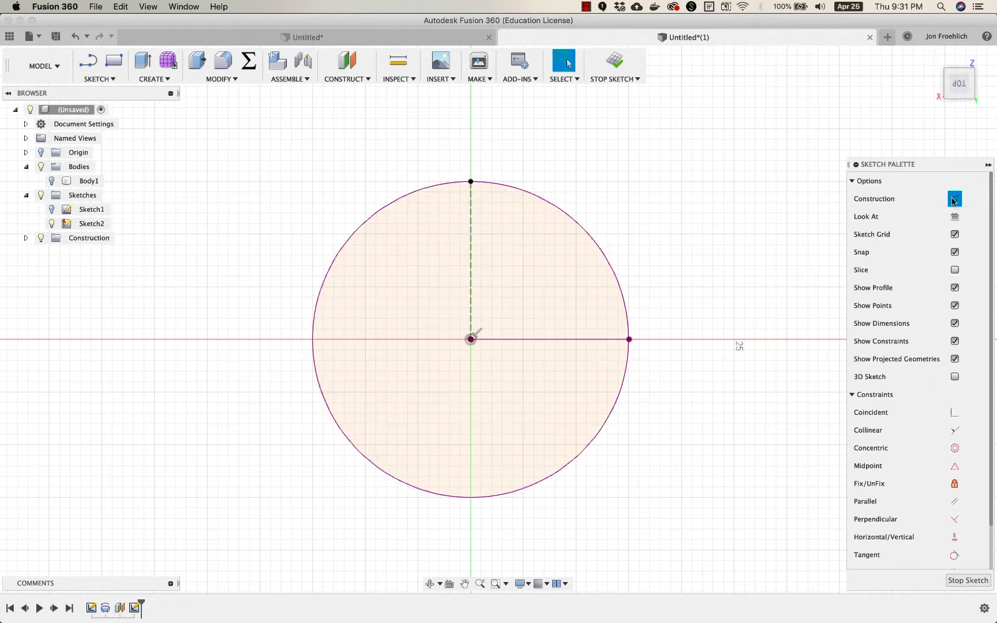
- Draw a regular, non-construction circle of 9.5 mm diameter centred where the construction line meets the projected circle's edge
key(c)
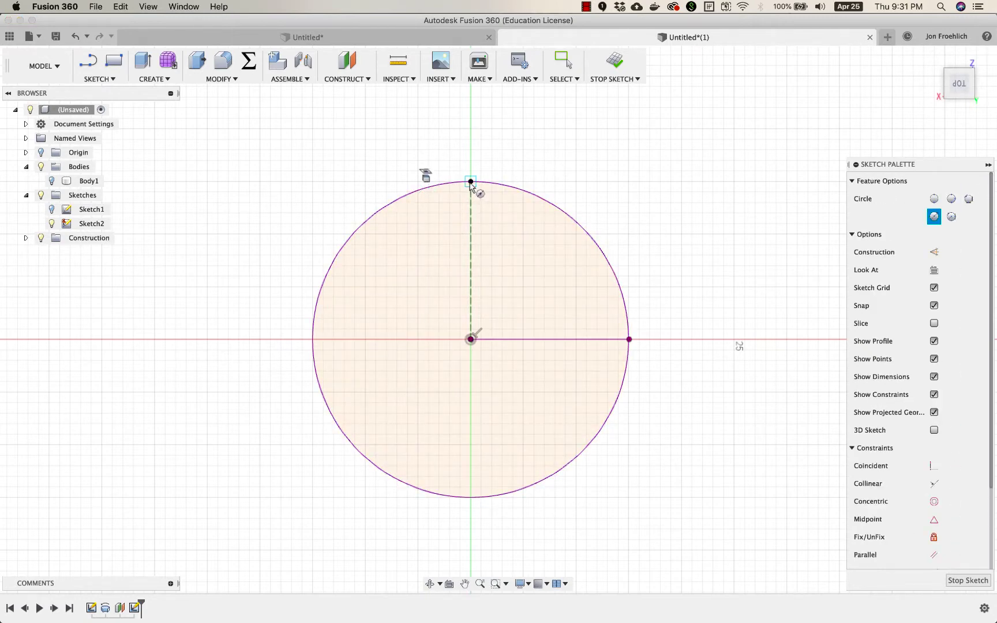
click(471, 182)
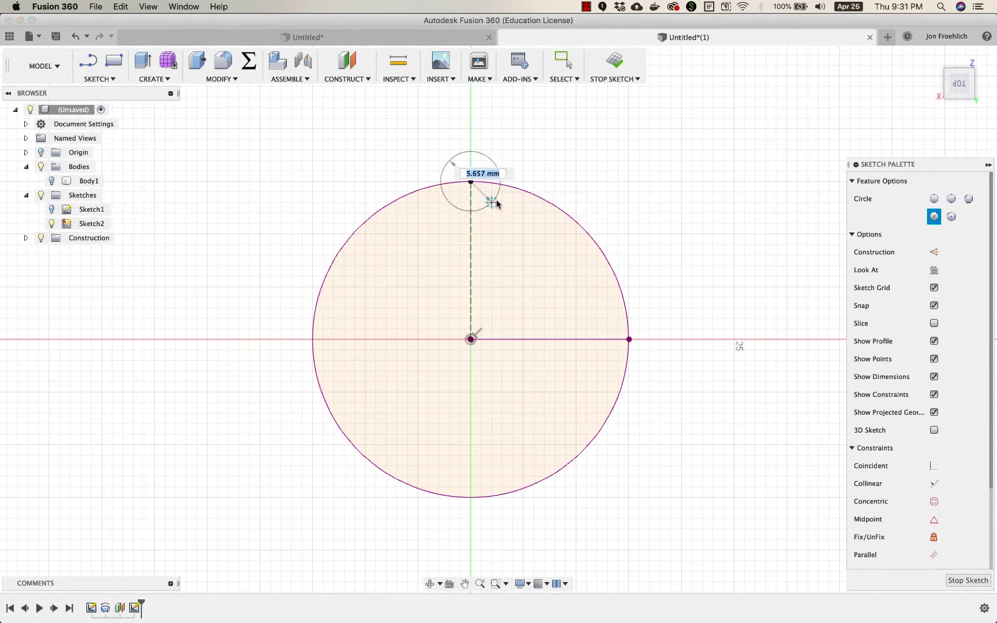
text(9)
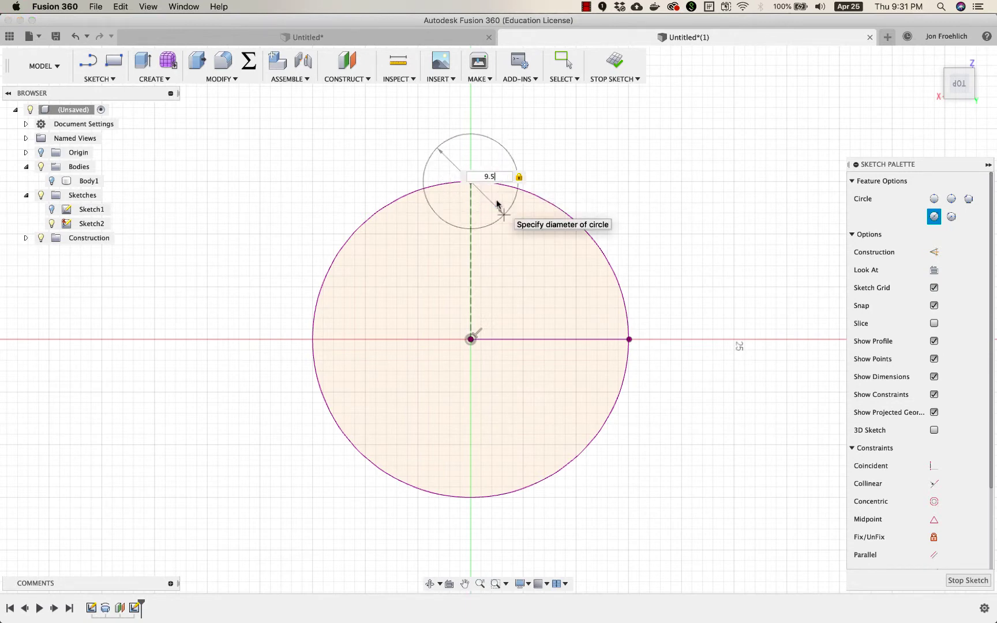
text(.5)
key(Return)
key(Escape)
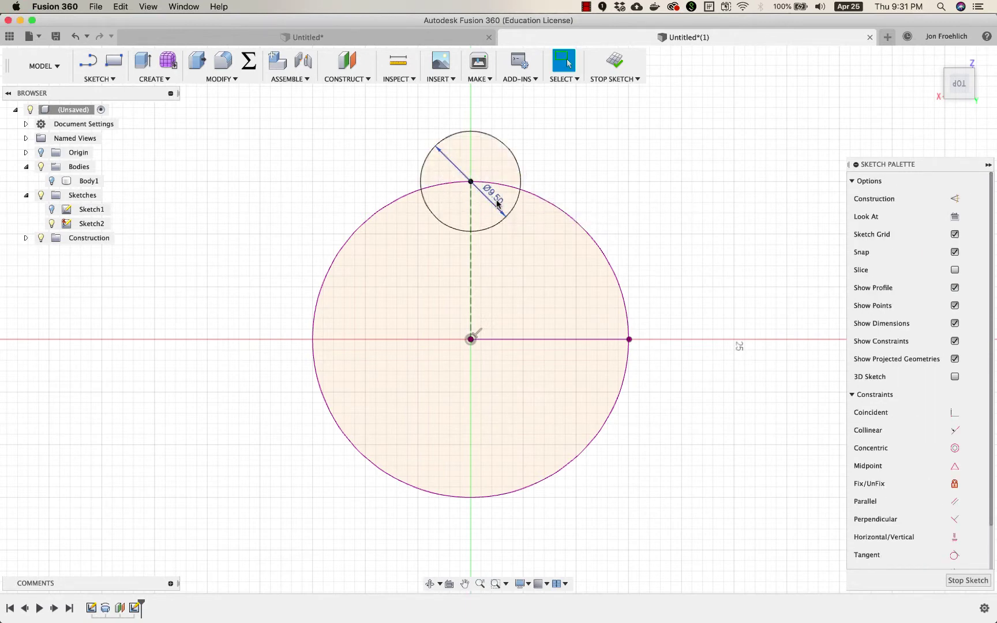
shift+scroll(654, 194, down, 10)
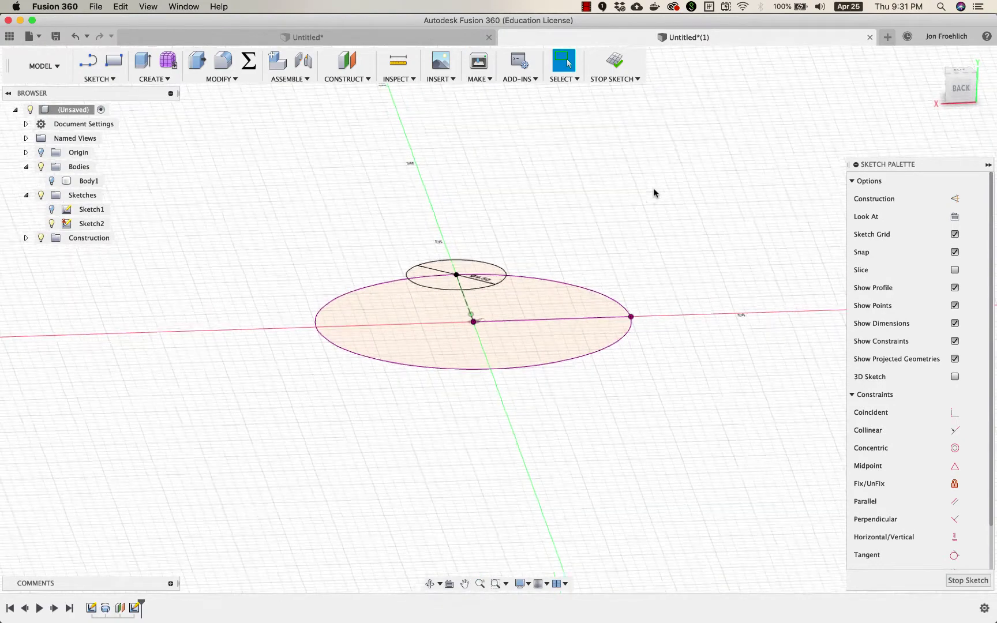
shift+scroll(527, 236, up, 10)
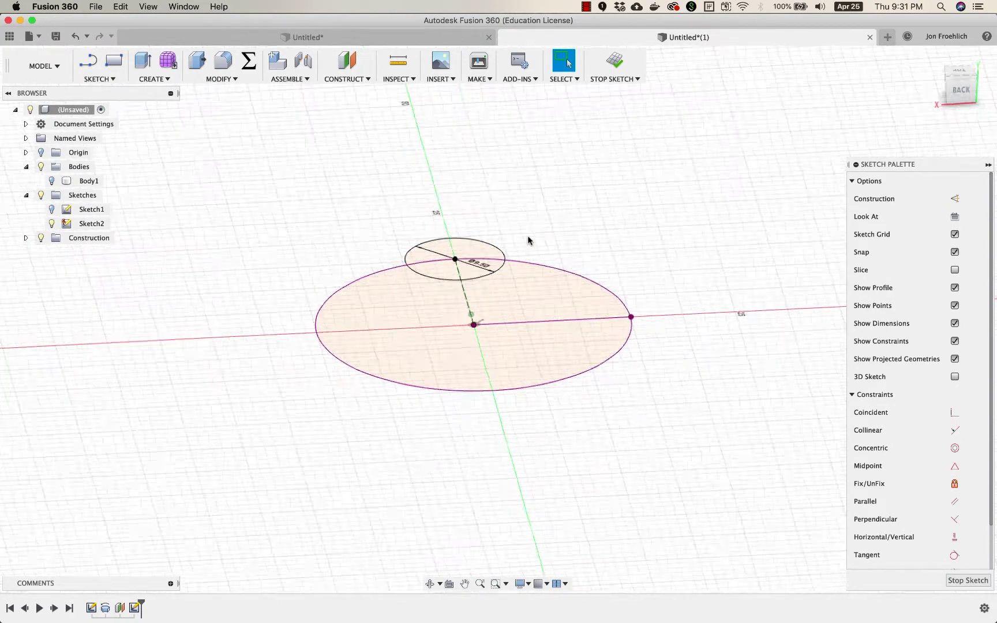
- Show the knob body again and examine where the 9.5 mm circle overlaps it, picking the circle's exposed outer part
click(51, 181)
shift+scroll(608, 231, down, 5)
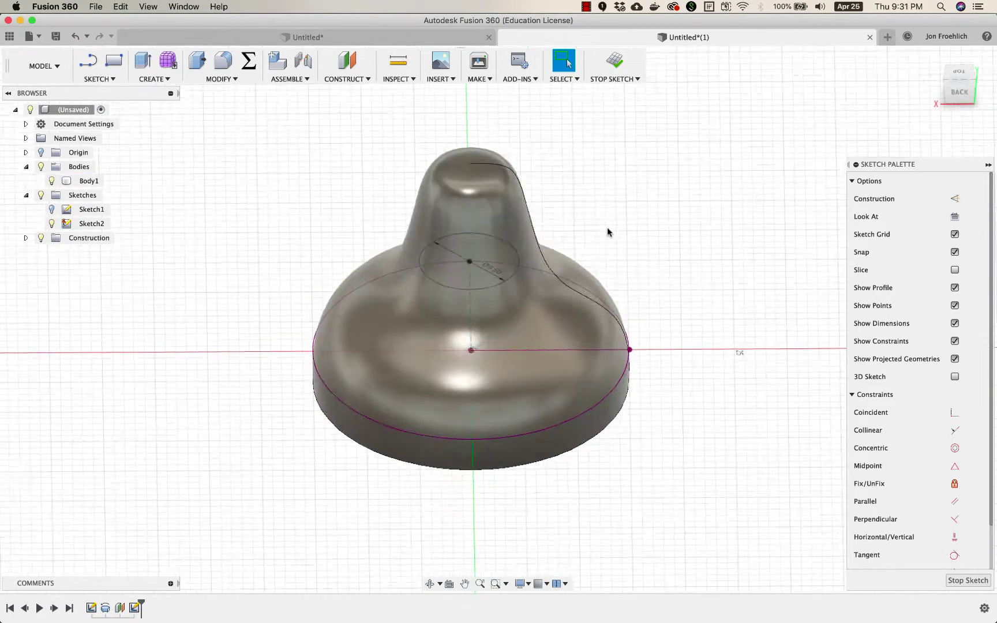
shift+scroll(609, 232, right, 5)
shift+scroll(608, 232, up, 8)
shift+scroll(608, 232, down, 5)
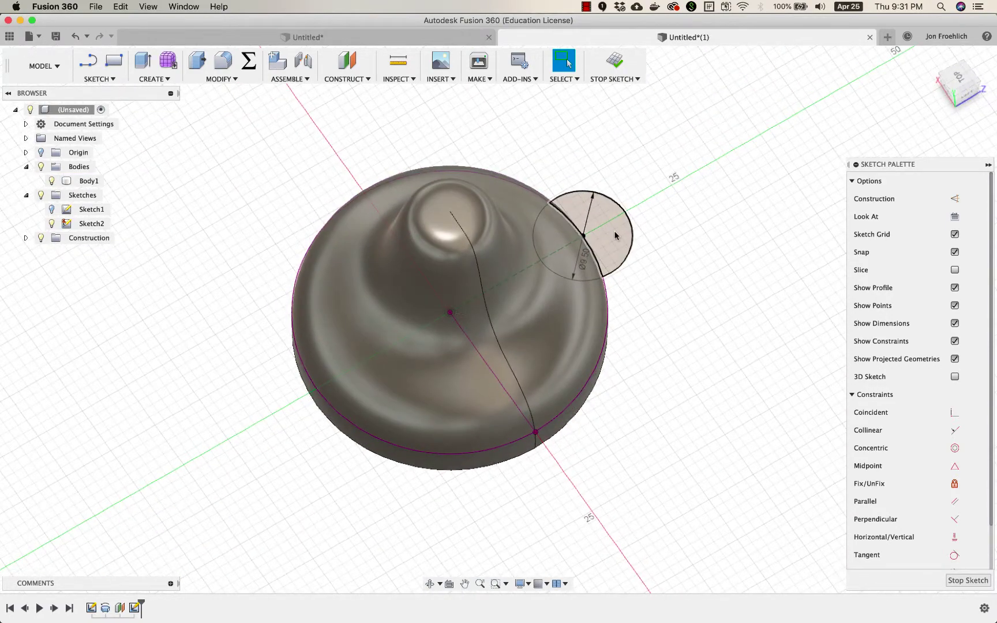
click(616, 236)
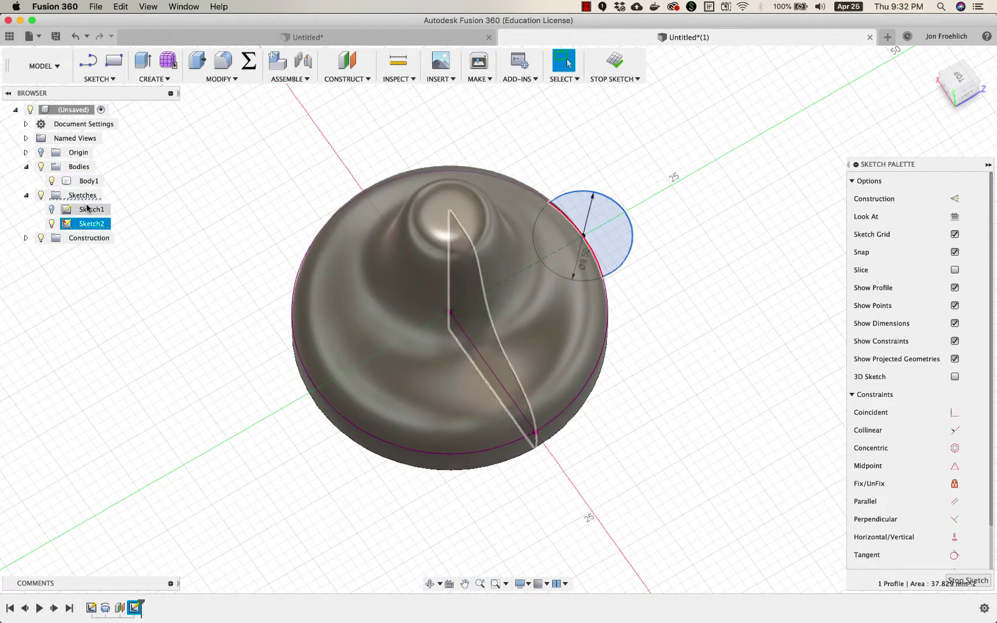
- Hide the knob body, select both parts of the 9.5 mm circle as profiles, and show the body again
click(51, 181)
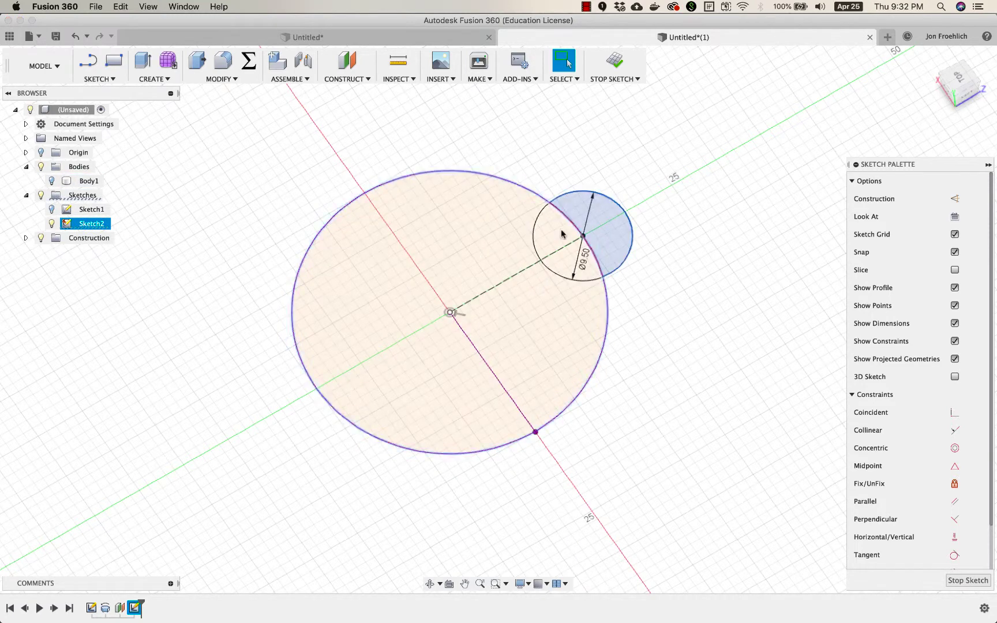
click(552, 233)
shift+click(594, 232)
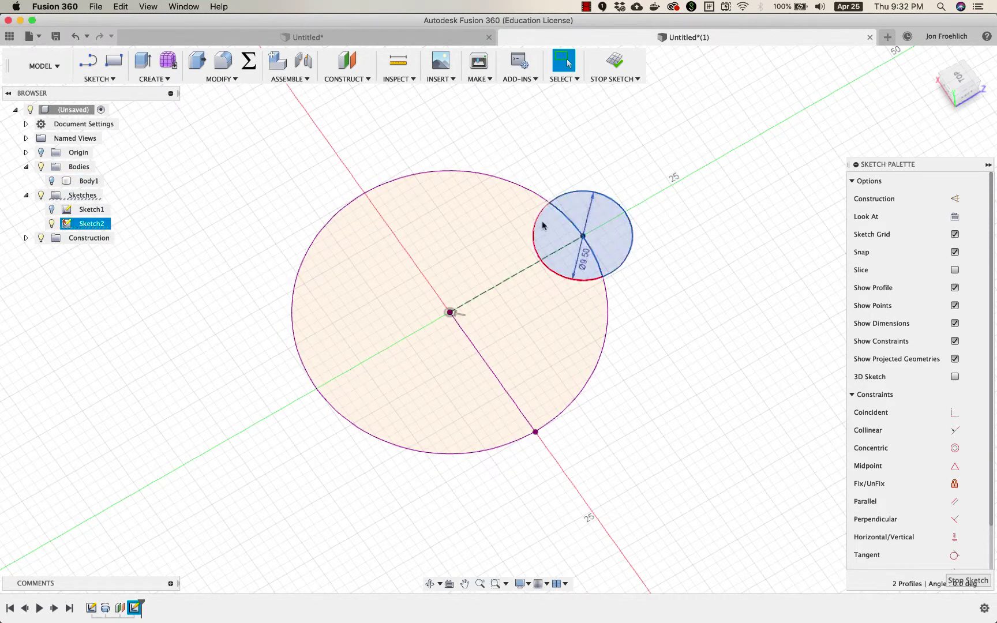
click(51, 181)
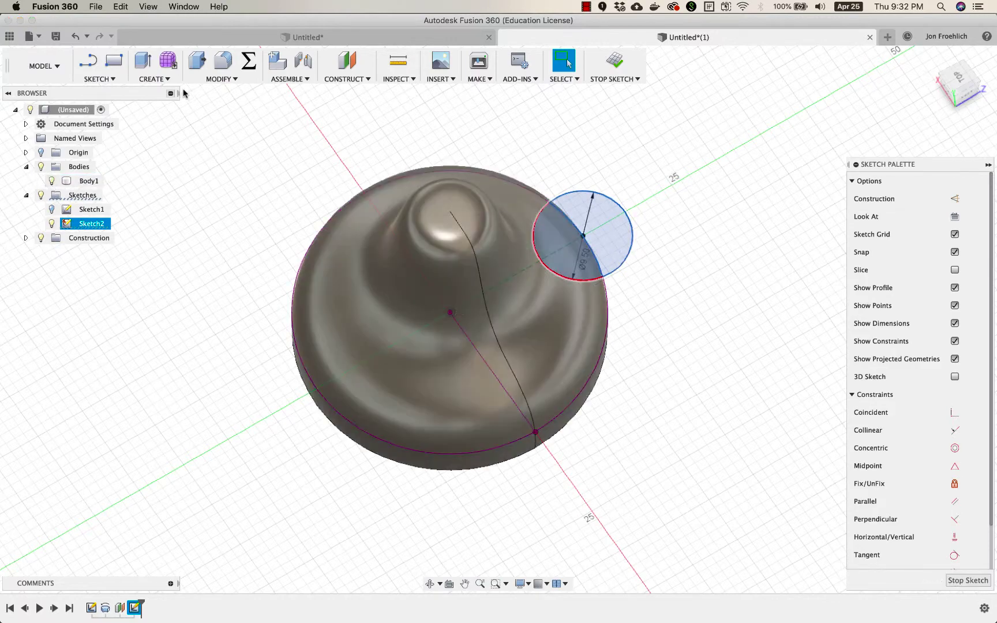
- Extrude the two selected circle profiles upward as a cut into the knob body with a distance of -7 mm
click(153, 79)
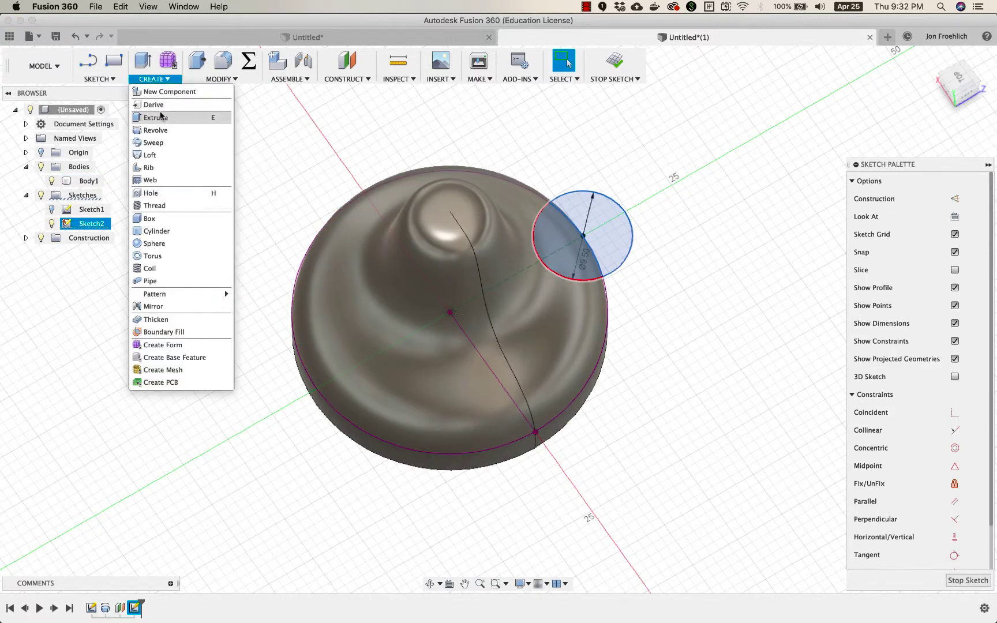
click(162, 117)
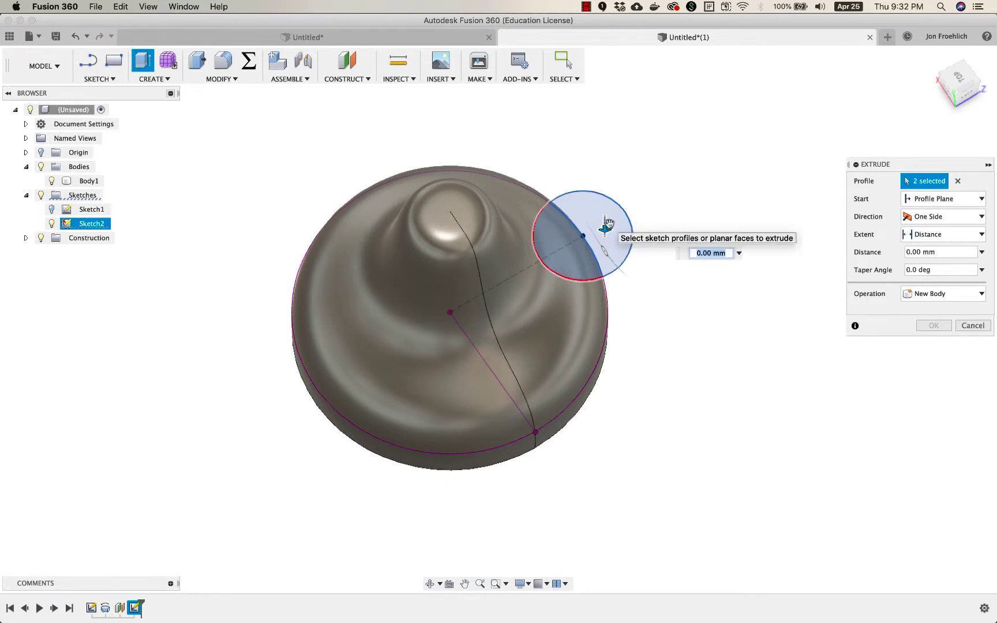
drag(605, 229, 605, 194)
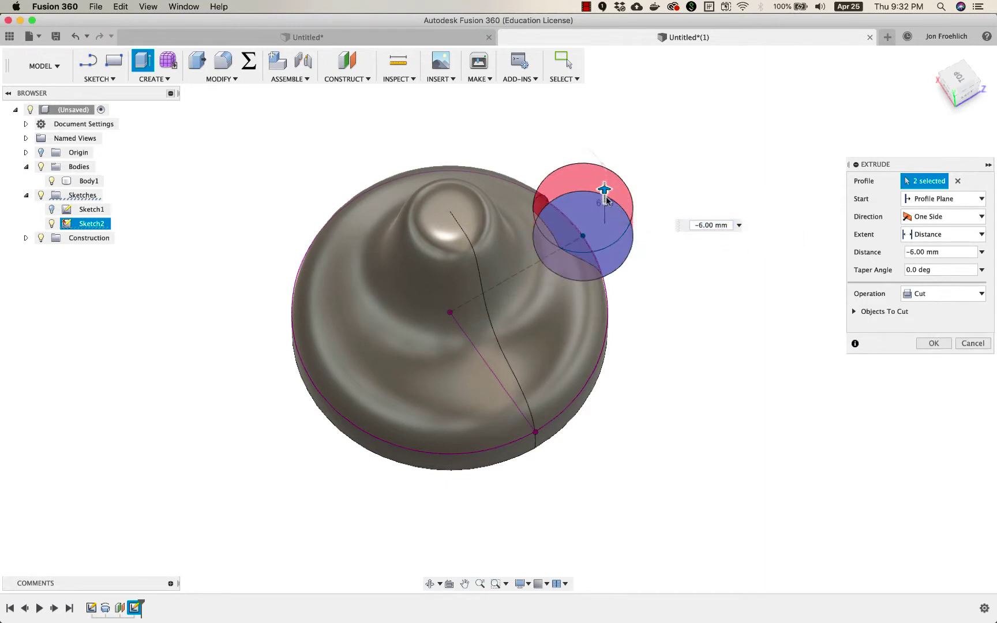
shift+scroll(605, 197, down, 10)
shift+scroll(605, 197, up, 5)
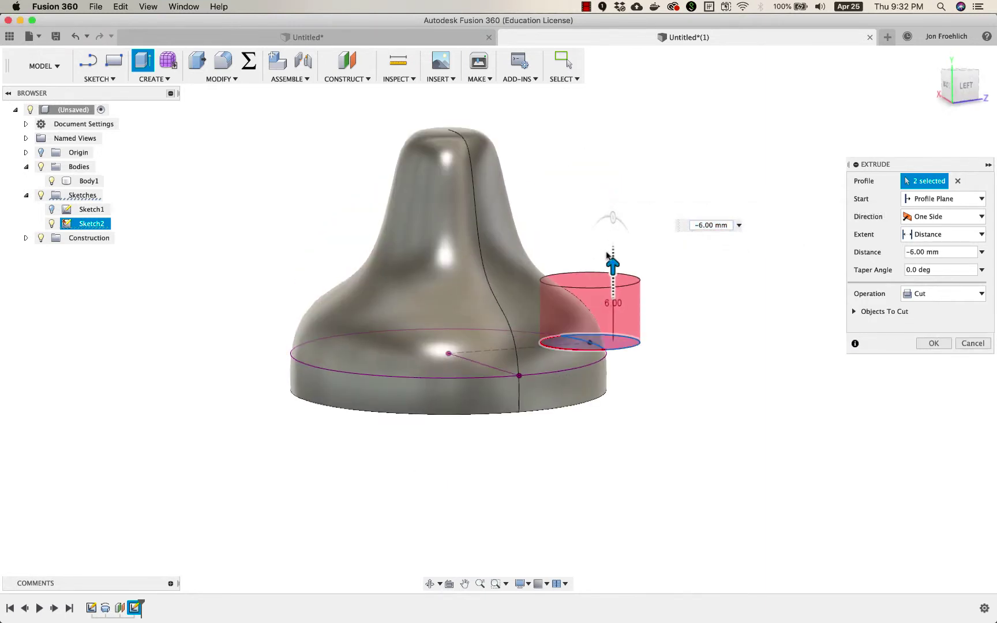
drag(612, 265, 613, 257)
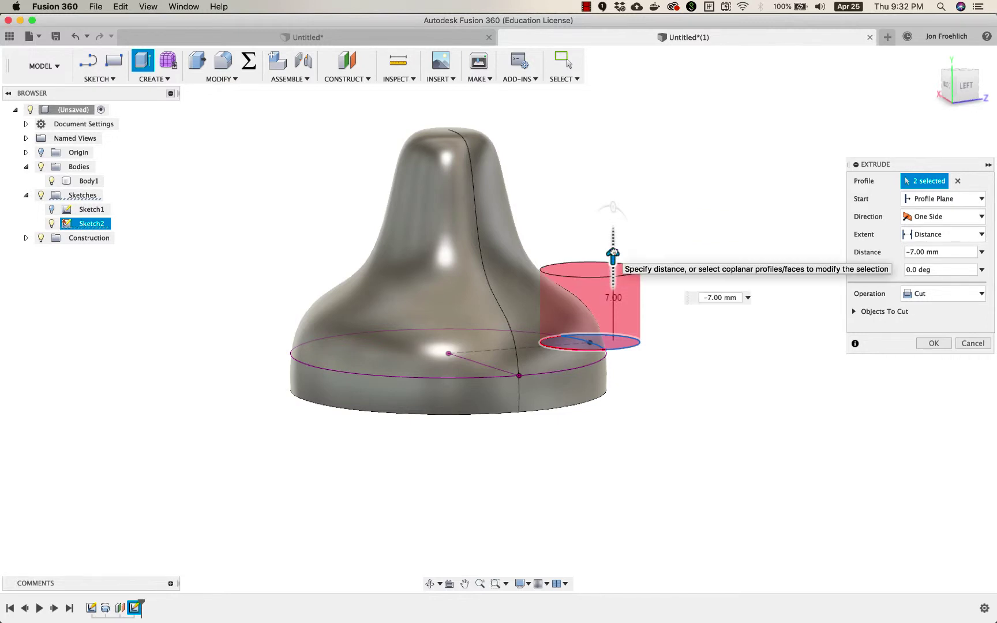
click(935, 344)
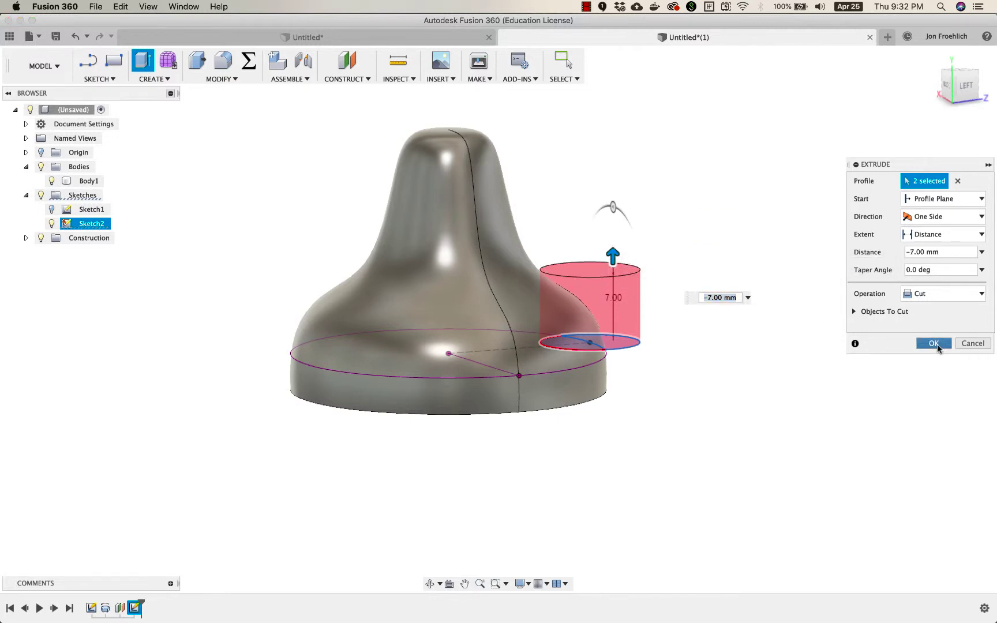
- Examine the new grip cutout from the front, the side and above
shift+scroll(648, 323, right, 5)
shift+scroll(649, 324, up, 10)
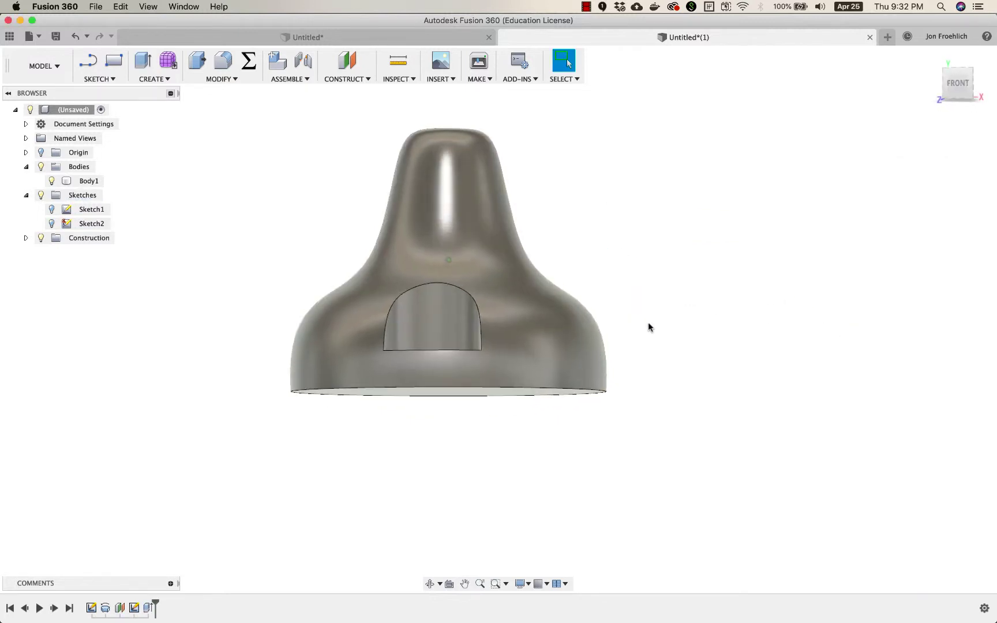
shift+scroll(648, 323, left, 10)
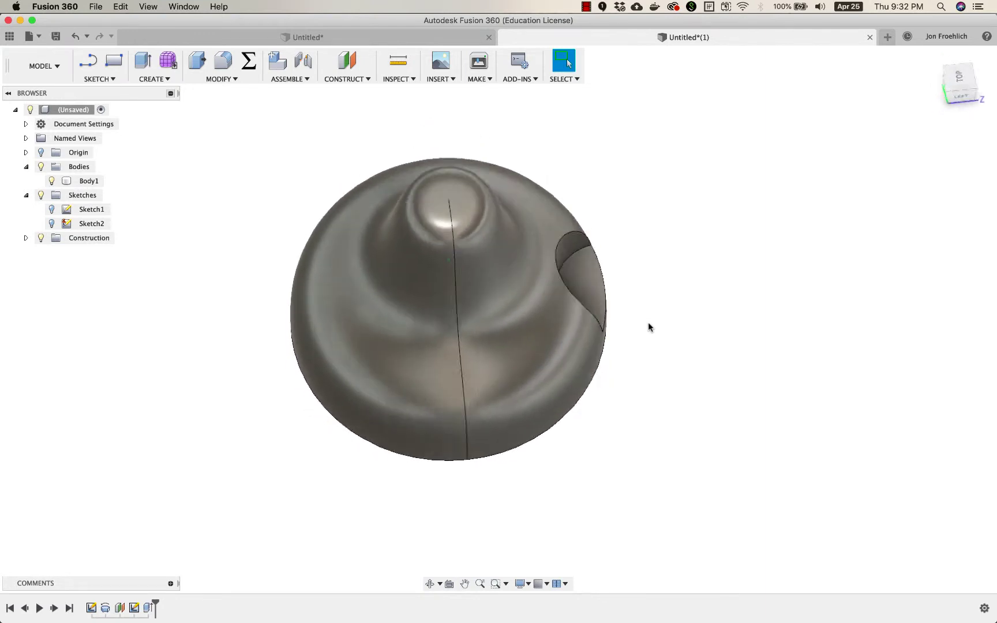
shift+scroll(648, 323, up, 5)
shift+scroll(648, 323, right, 10)
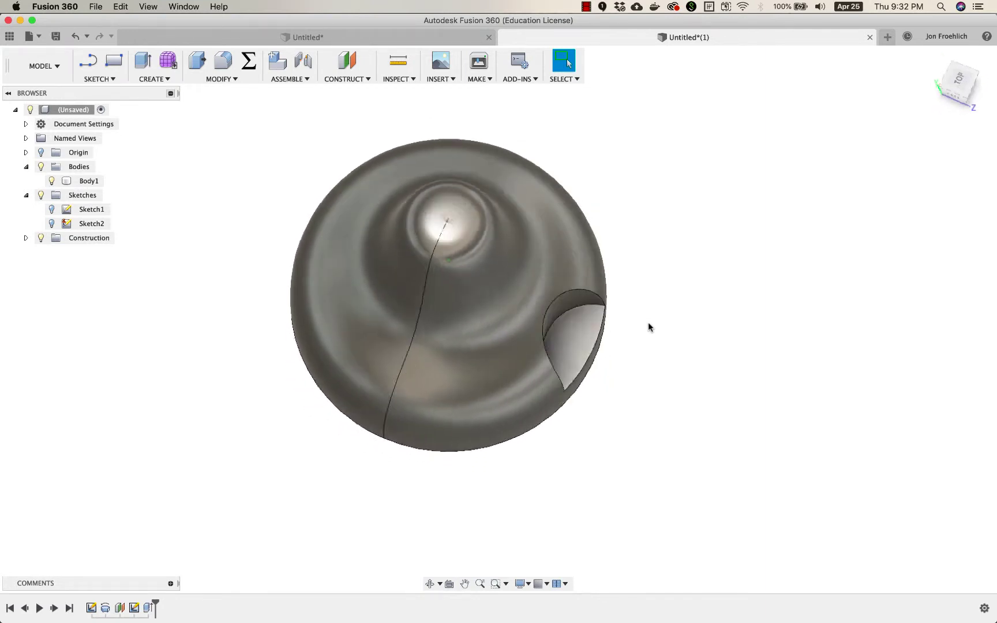
shift+scroll(648, 323, down, 8)
shift+scroll(647, 323, down, 6)
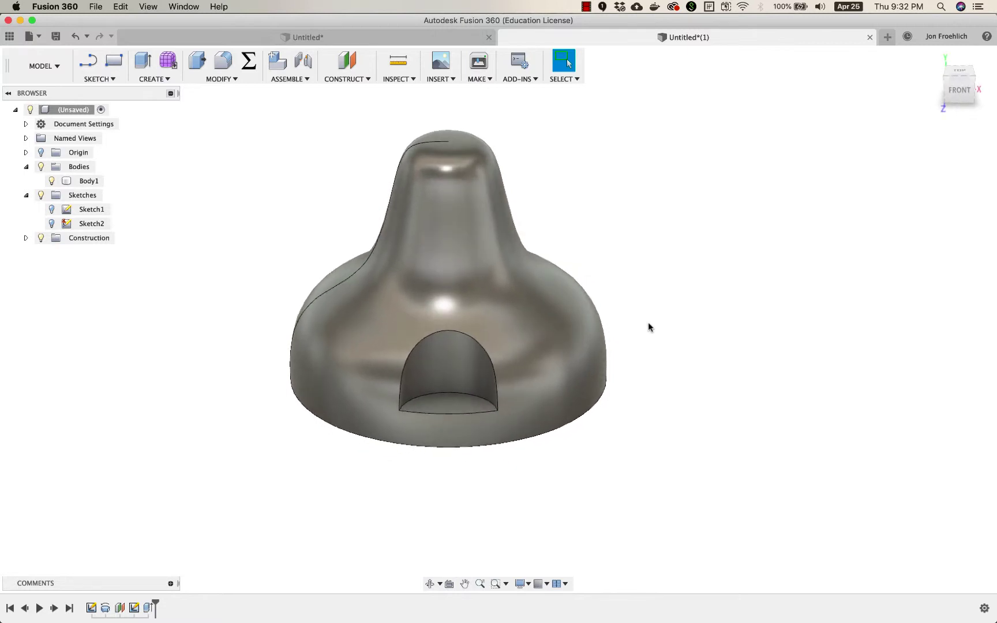
- Fillet the arched outer edge of the grip cutout with a 1.5 mm radius
click(547, 329)
key(f)
click(463, 339)
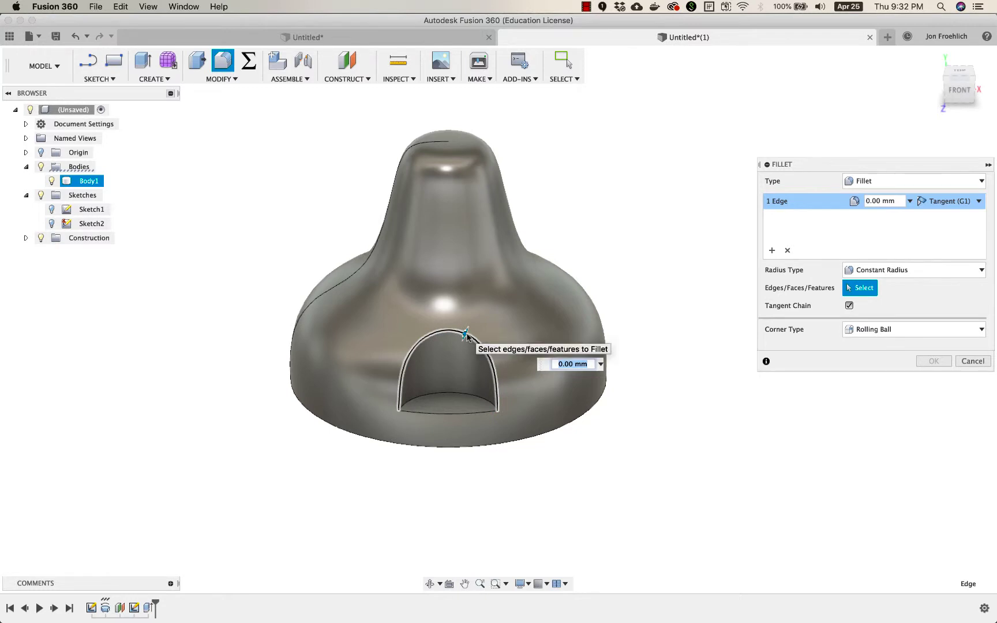
shift+scroll(493, 344, right, 8)
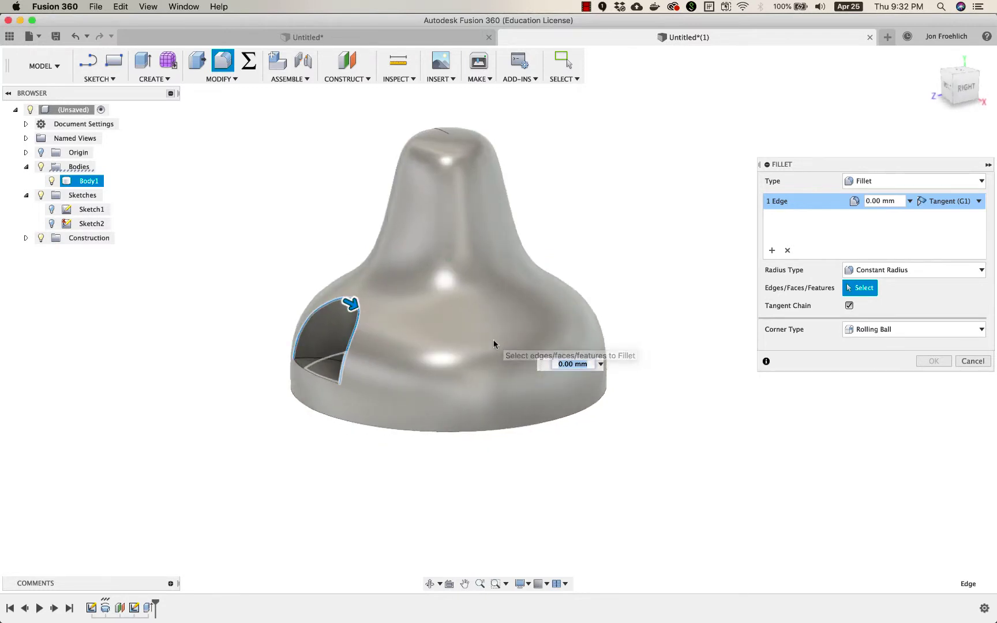
mouse_move(351, 304)
mouse_down()
mouse_move(337, 290)
mouse_move(355, 309)
mouse_up()
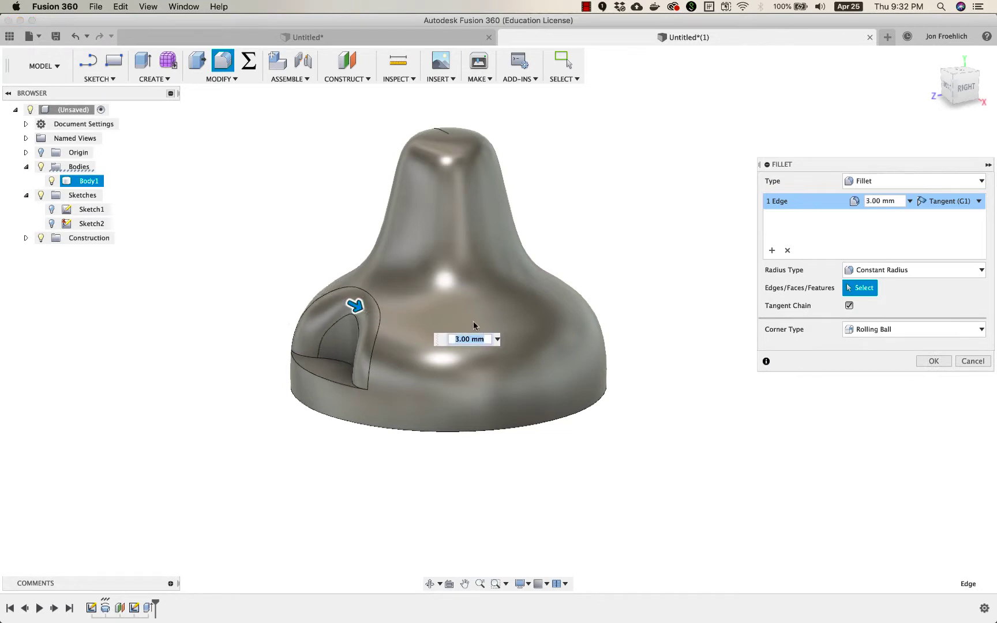
text(1.5)
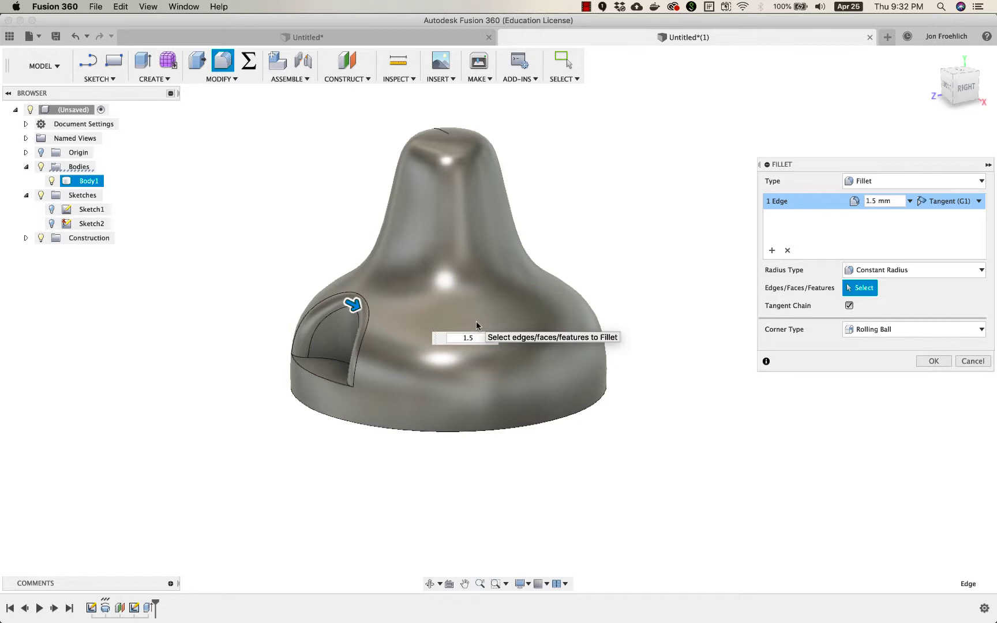
key(Return)
shift+middle_drag(475, 320, 394, 353)
click(681, 333)
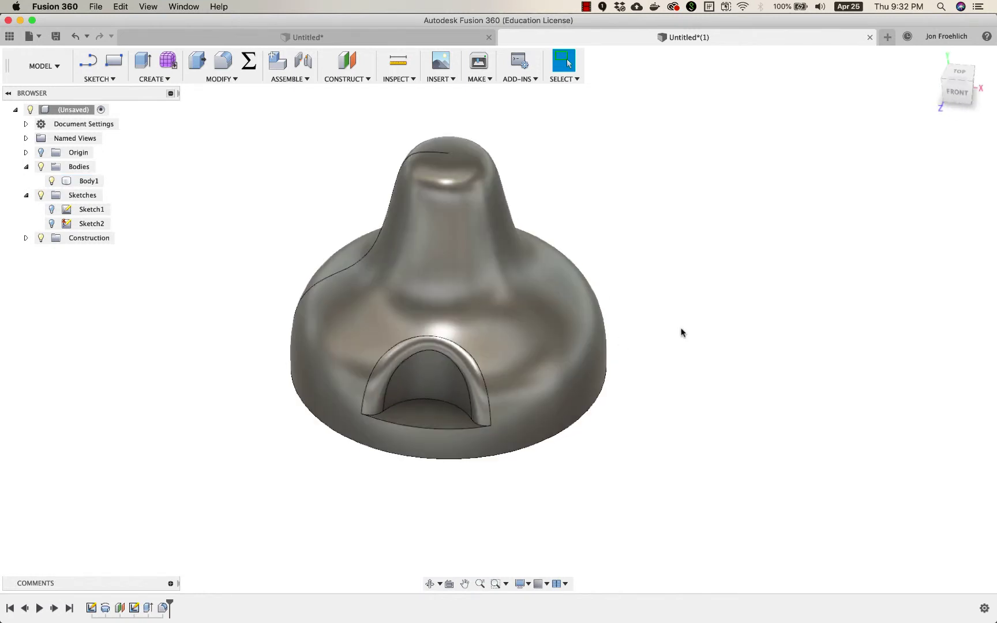
- Start a circular pattern of faces with the cutout's fillet, curved wall and floor as its objects
click(151, 79)
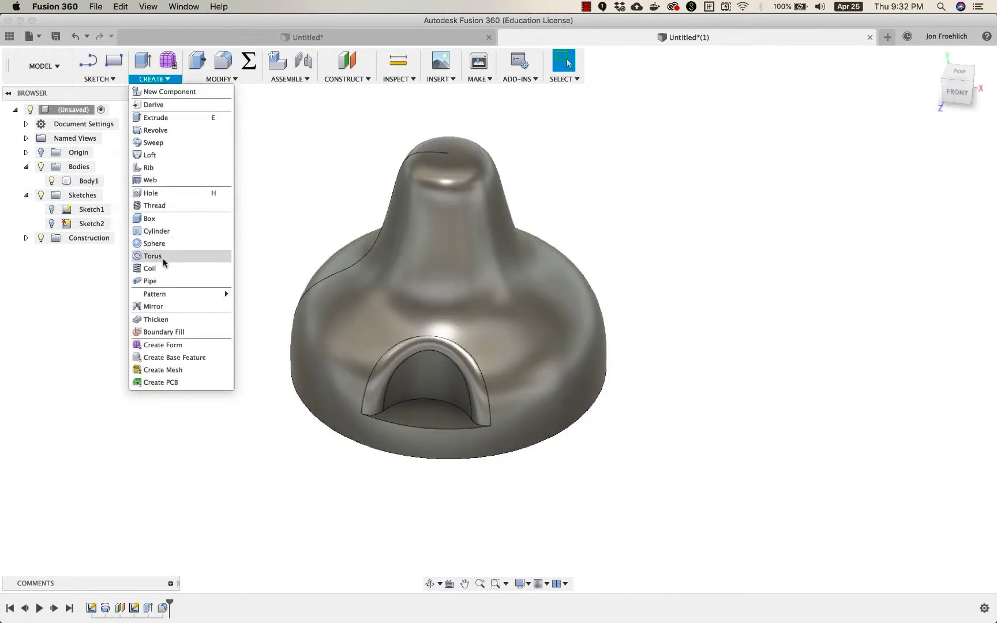
mouse_move(169, 299)
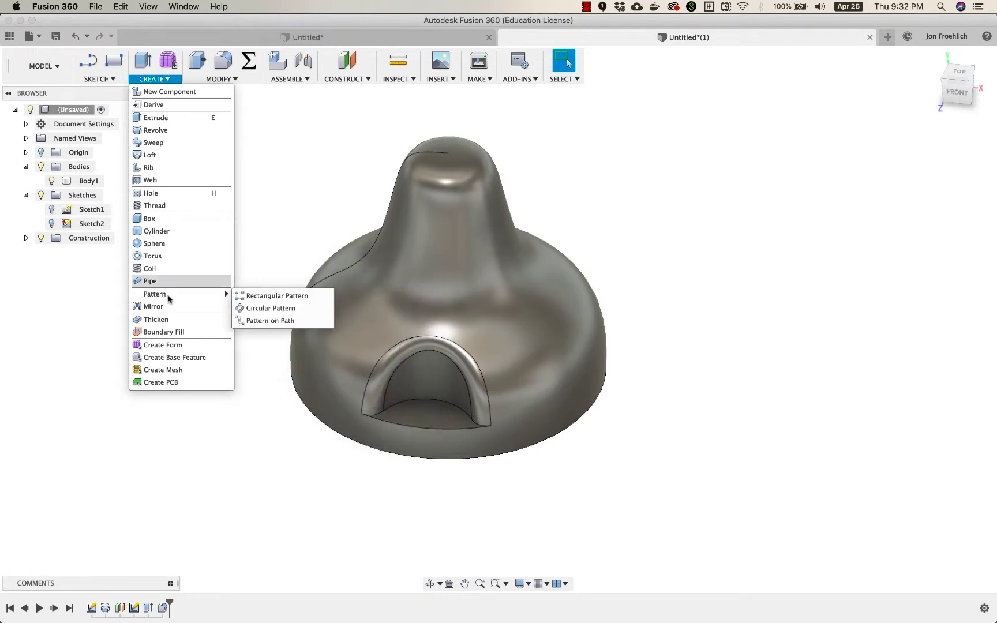
click(265, 314)
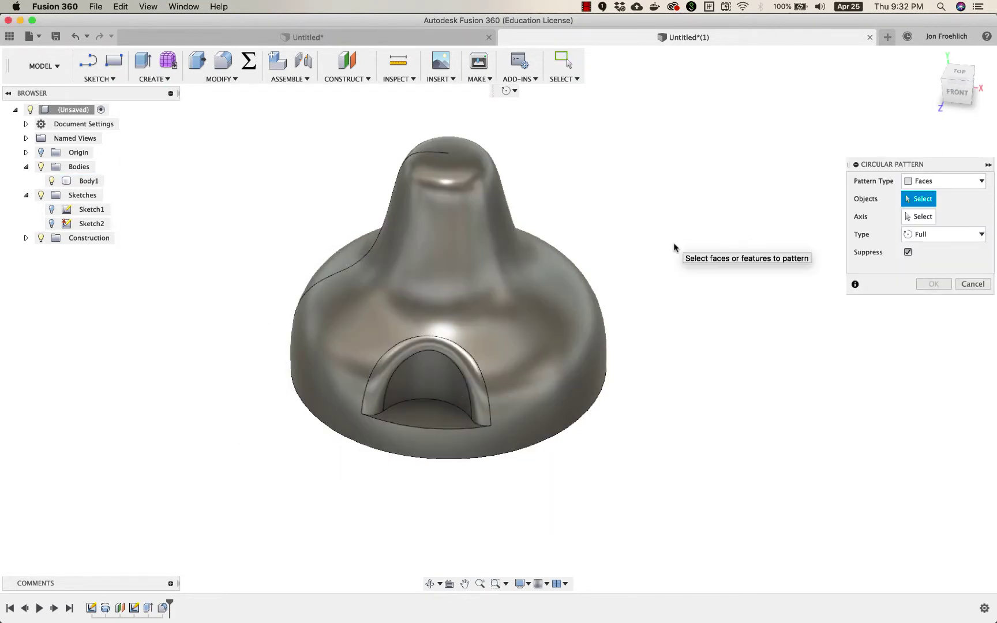
shift+scroll(674, 244, left, 10)
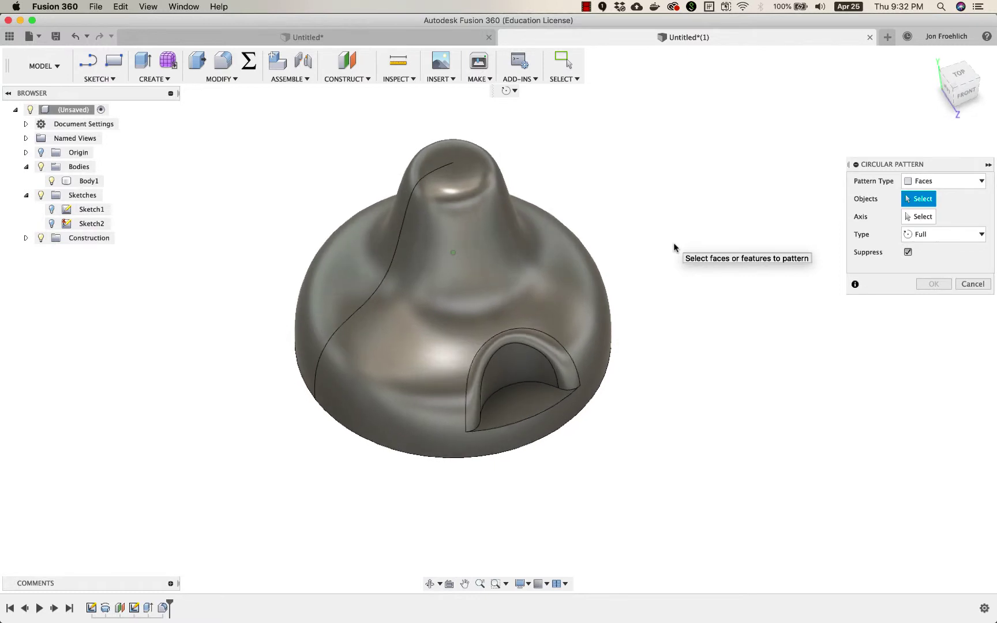
shift+scroll(674, 247, up, 3)
shift+scroll(674, 247, right, 5)
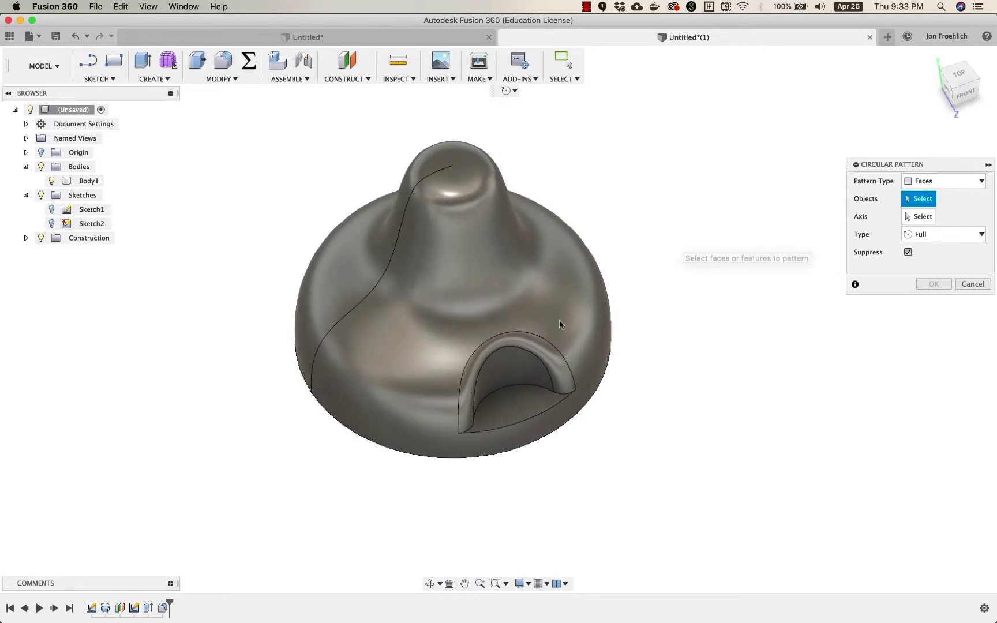
click(531, 344)
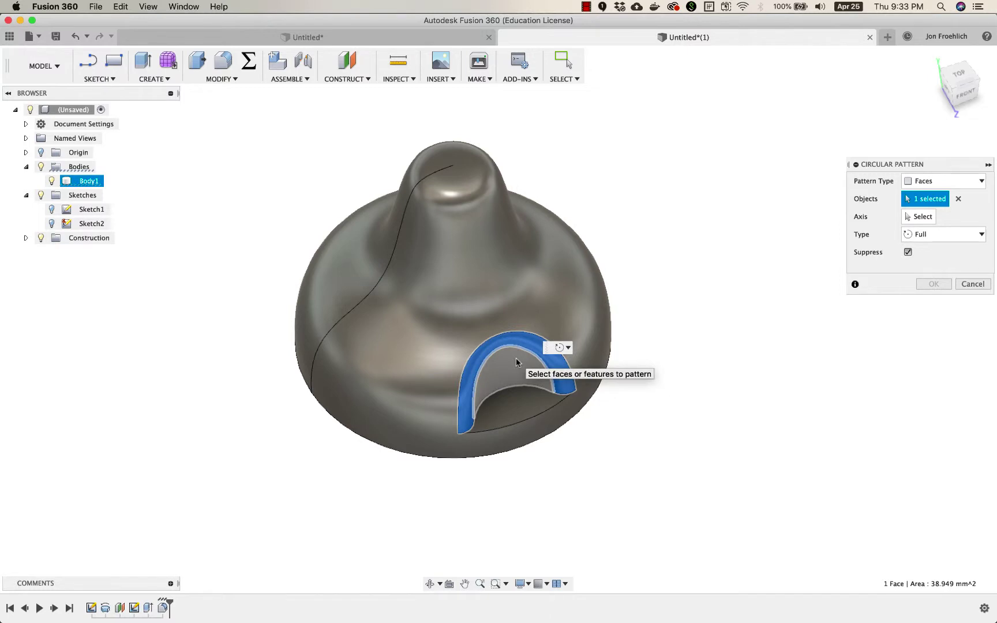
click(515, 358)
click(516, 389)
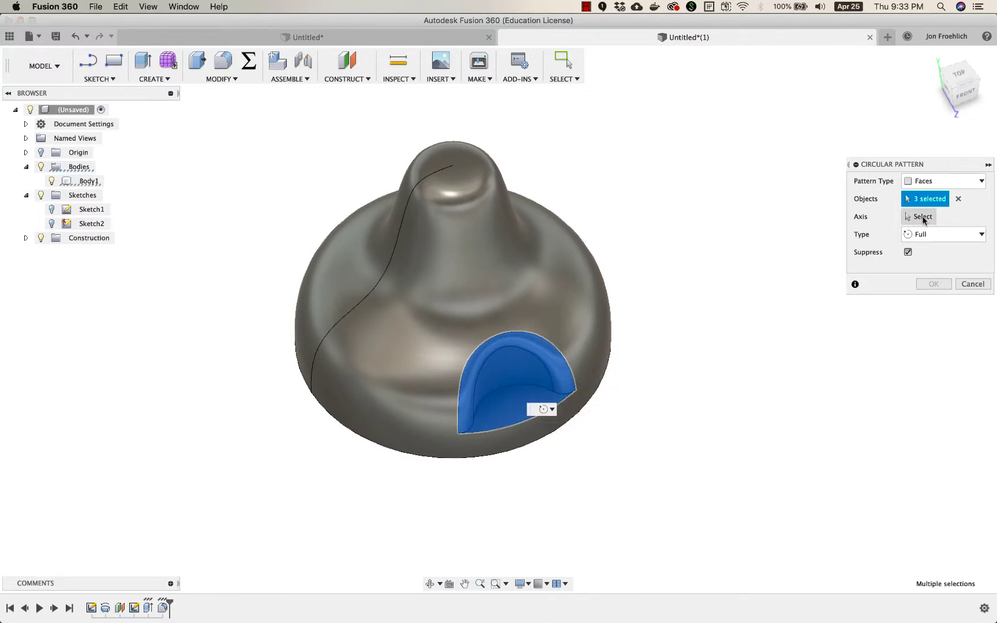
- Pattern the selected cutout faces fully around the knob's vertical origin axis with a quantity of 6
click(922, 217)
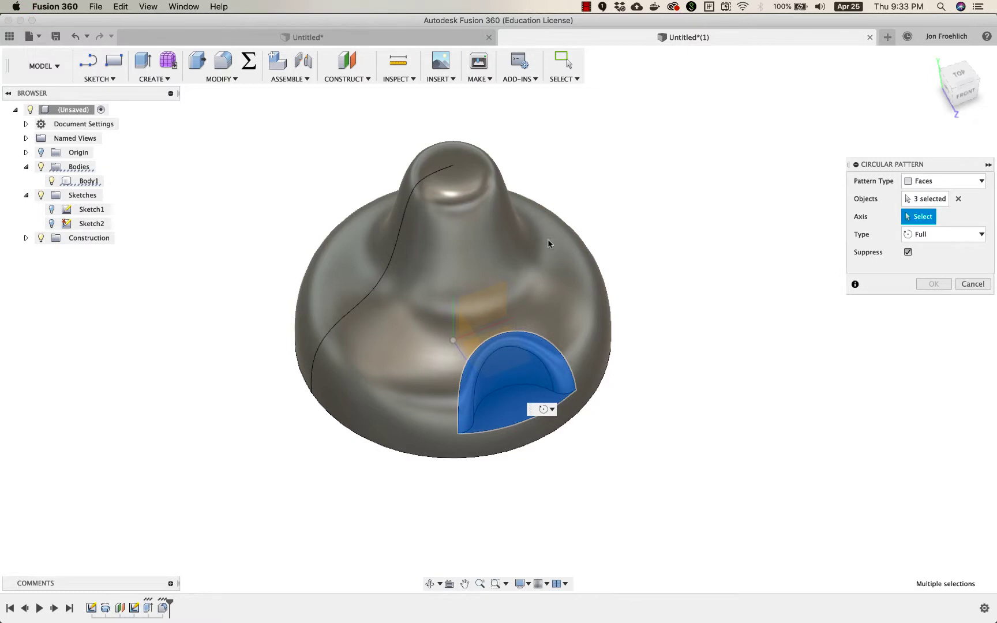
click(454, 302)
shift+scroll(554, 282, up, 10)
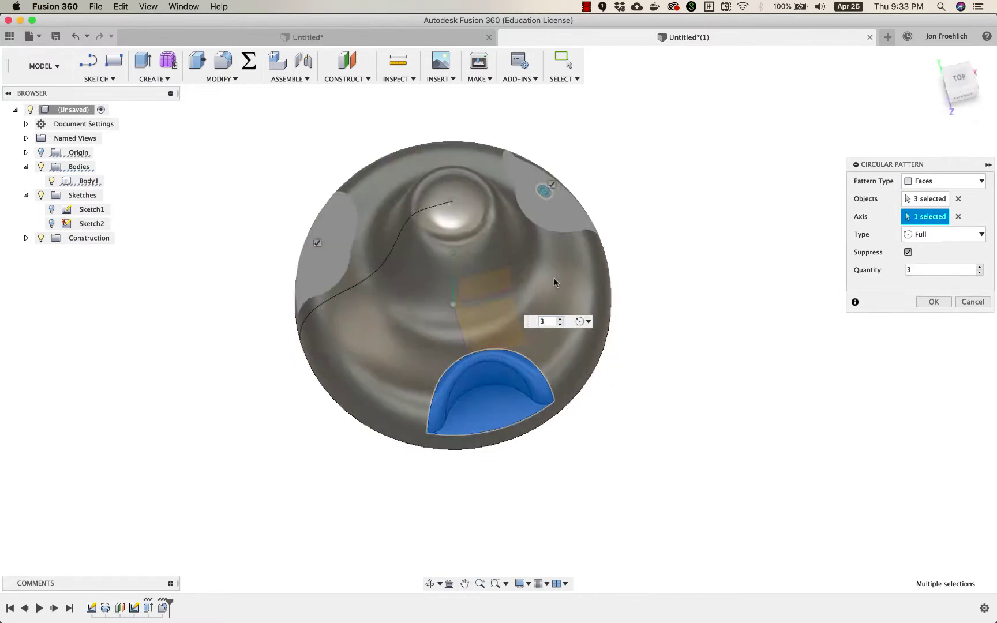
click(909, 270)
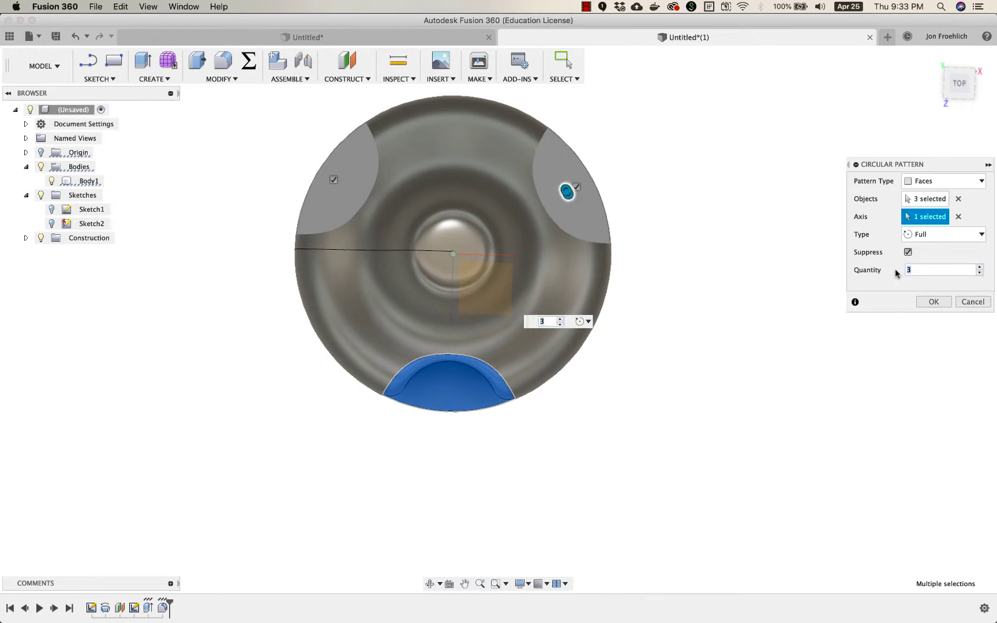
text(6)
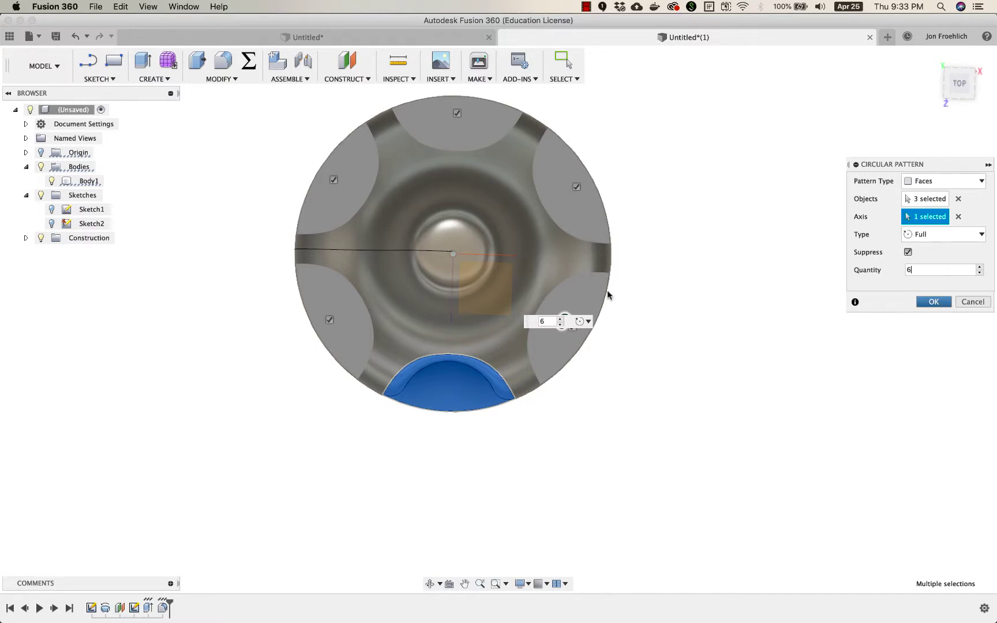
key(Return)
- Examine the patterned grip cutouts around the knob from several sides and from above
shift+scroll(617, 304, down, 10)
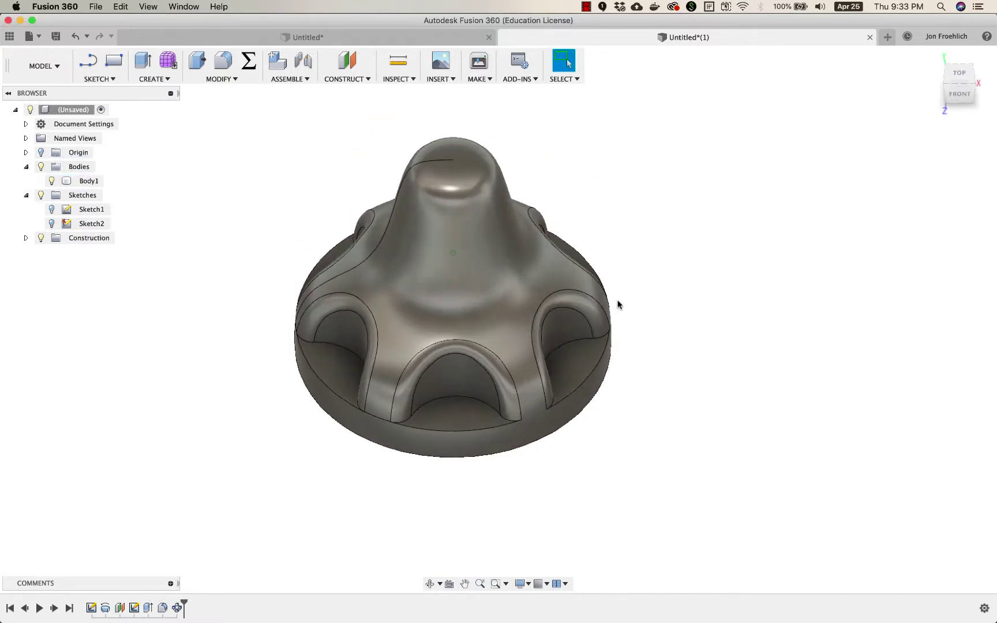
shift+scroll(617, 304, down, 5)
shift+scroll(618, 305, right, 5)
shift+scroll(617, 304, up, 10)
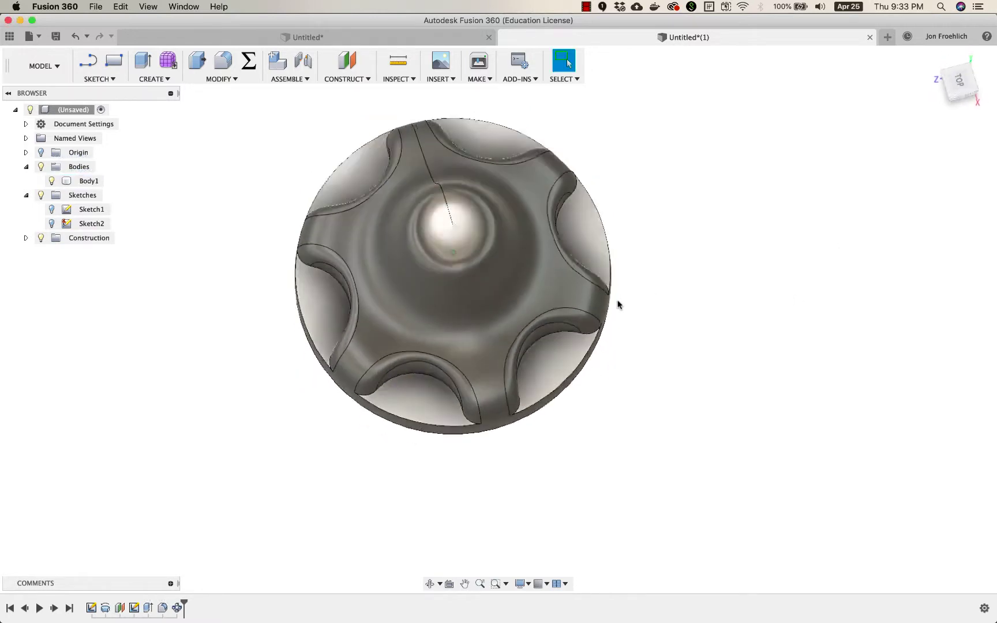
shift+scroll(618, 304, down, 8)
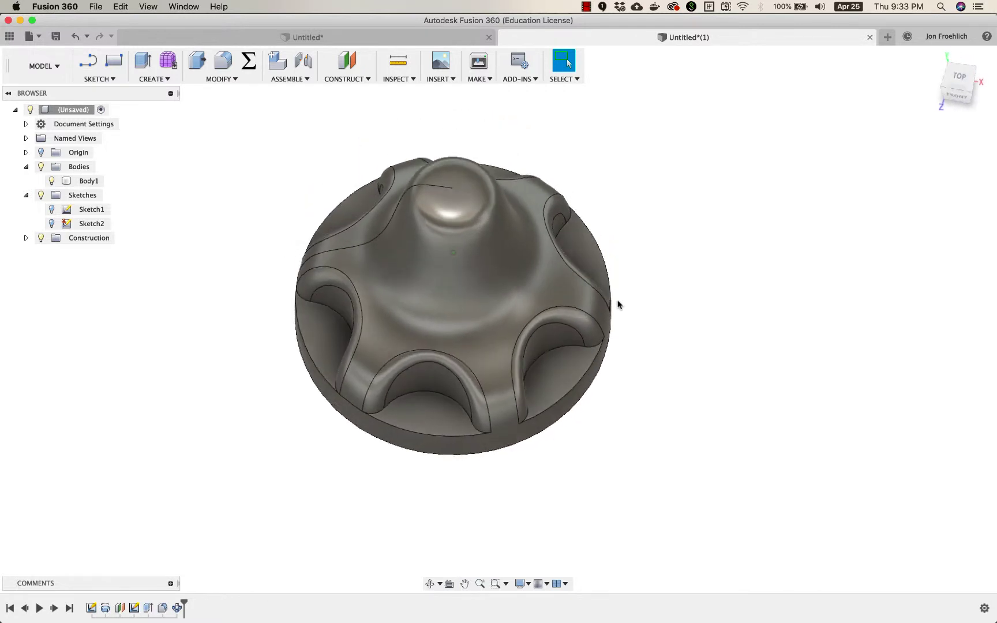
- Start a new sketch on the knob's flat circular underside
shift+scroll(617, 305, down, 8)
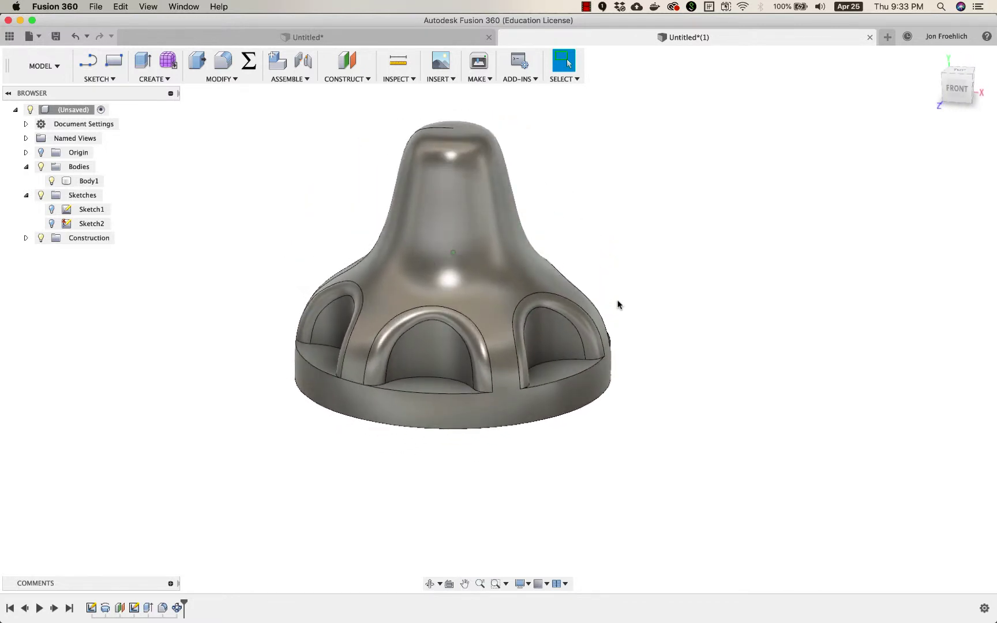
shift+scroll(617, 305, down, 10)
shift+scroll(617, 304, up, 8)
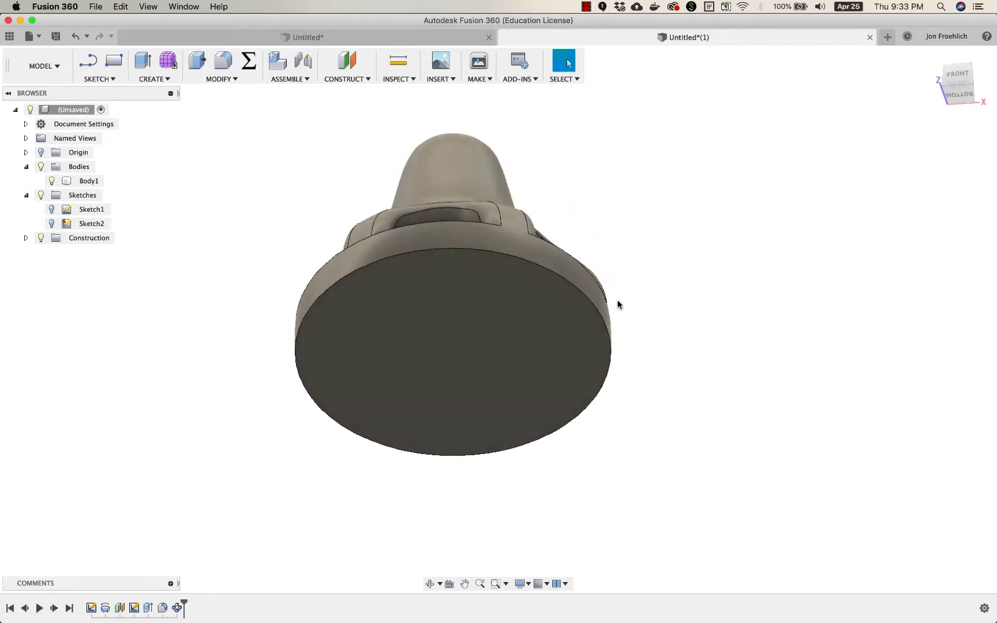
scroll(618, 305, up, 3)
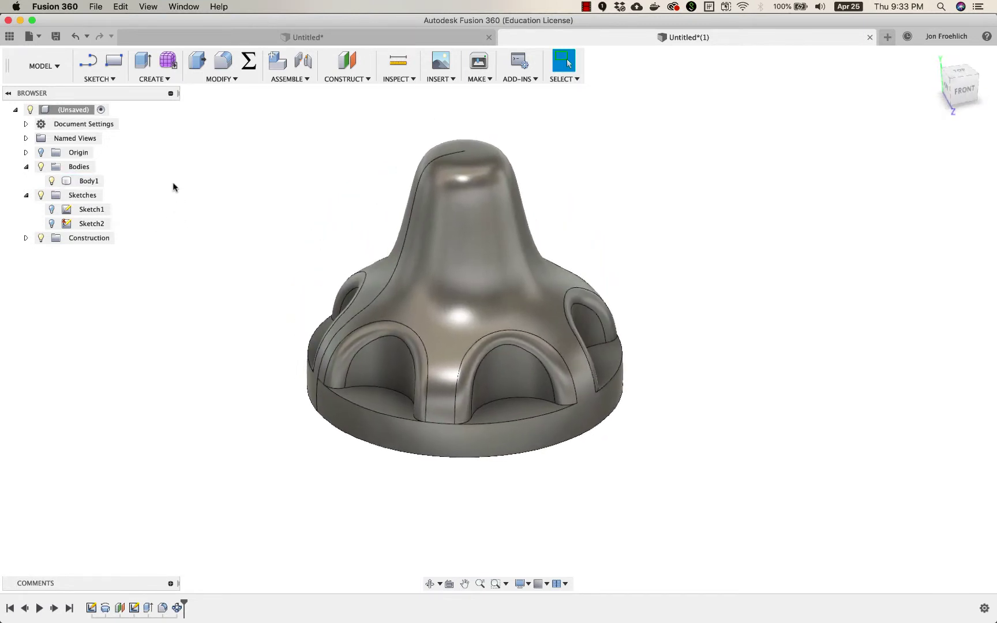
shift+scroll(268, 267, down, 6)
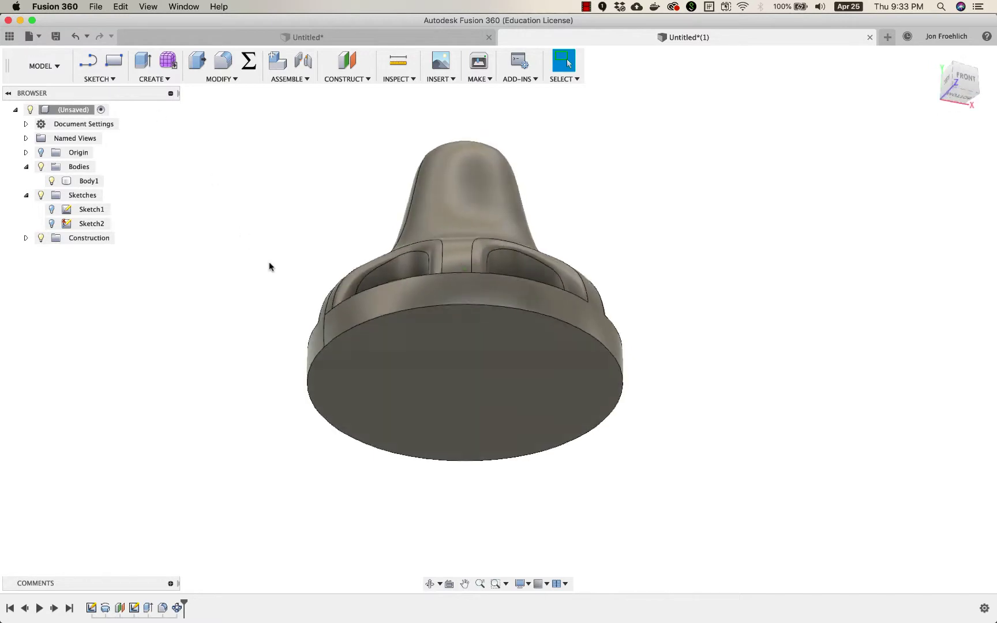
click(110, 77)
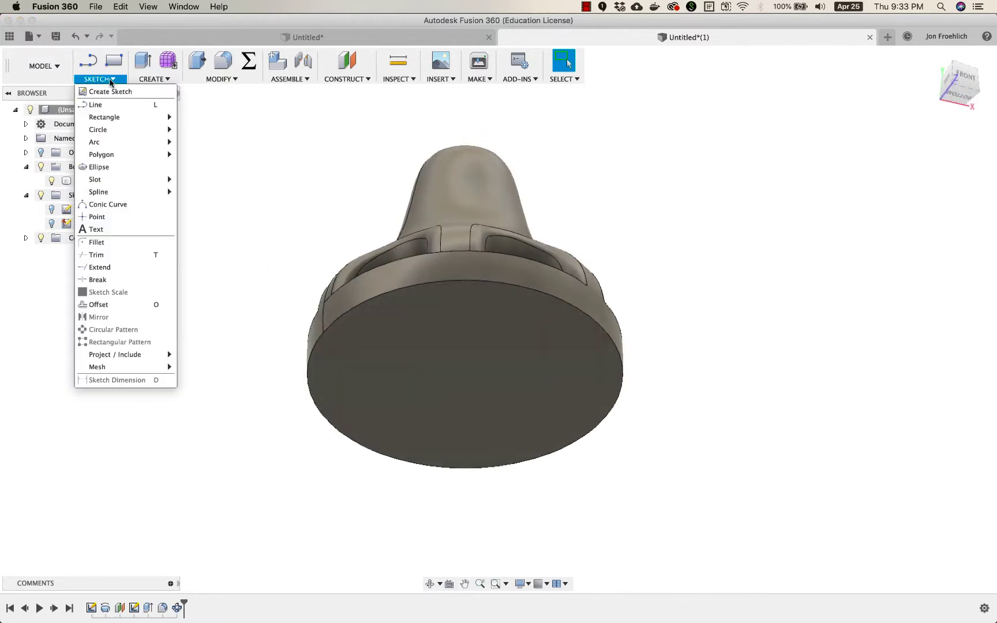
click(110, 91)
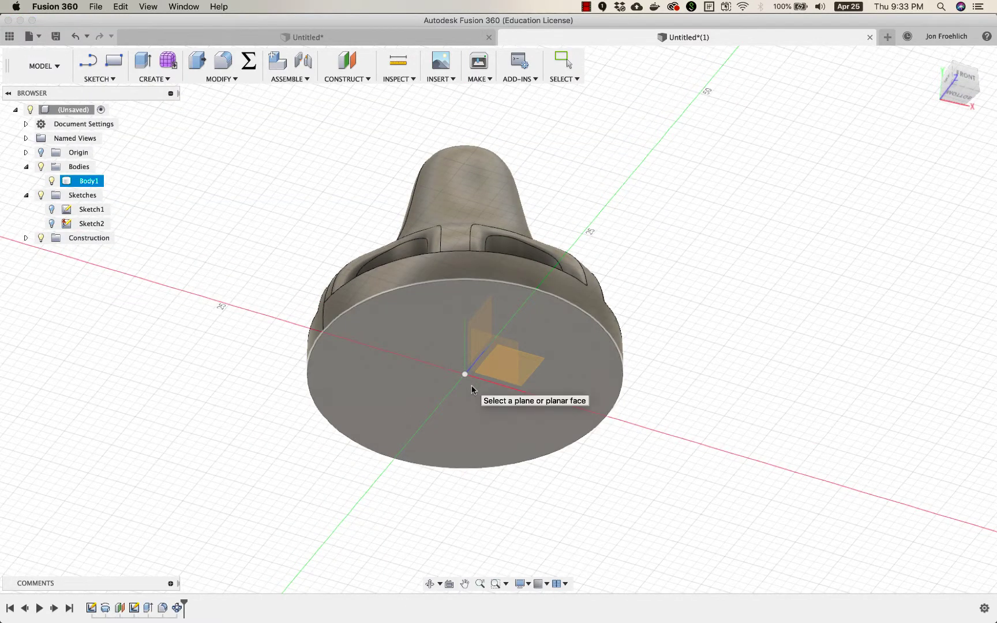
click(473, 390)
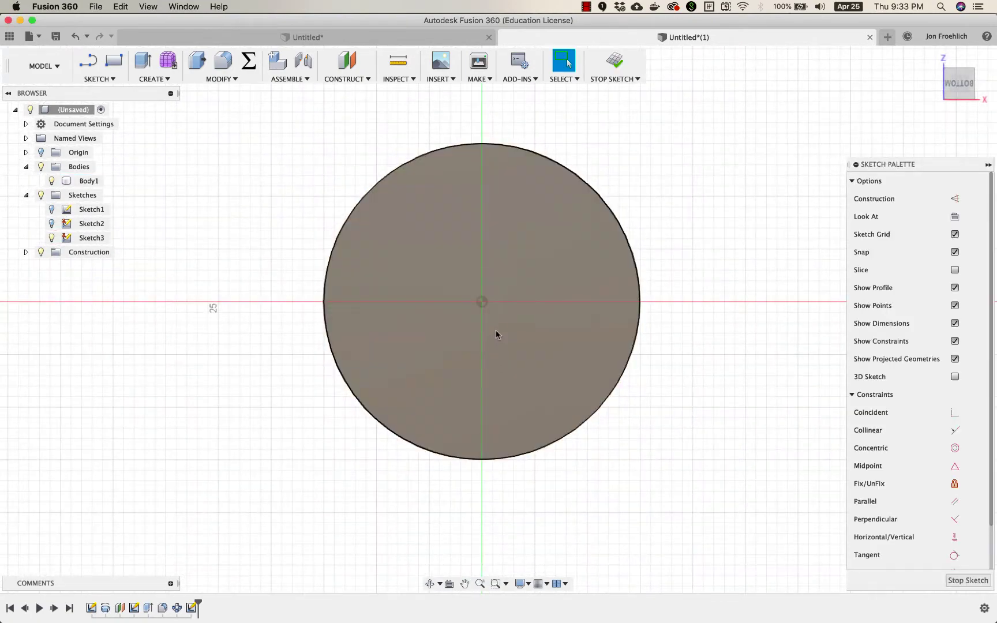
- Draw a circle 8.6 mm in diameter centred on the origin of the underside sketch
key(c)
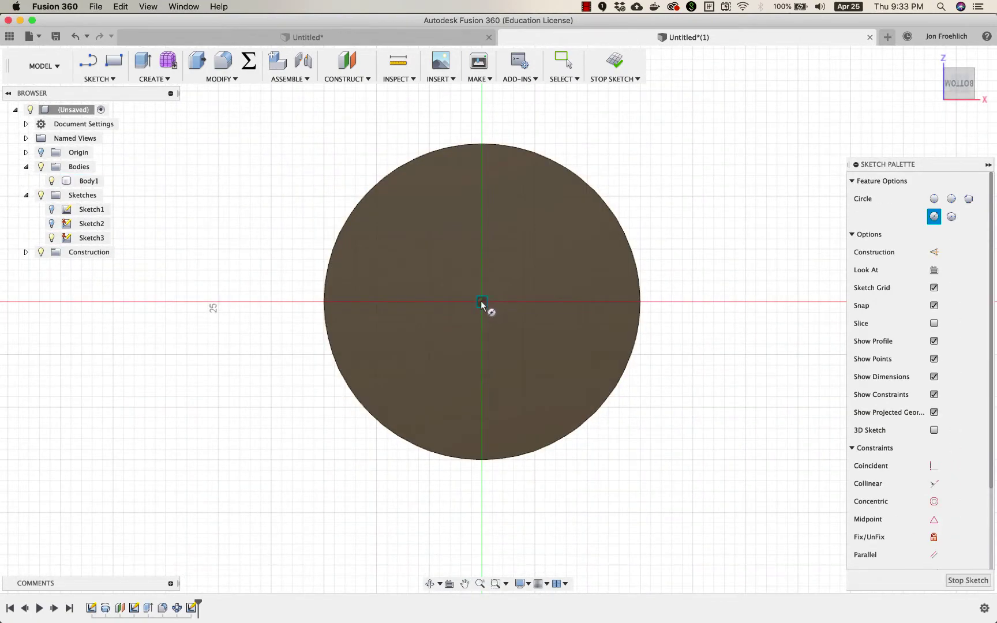
click(482, 304)
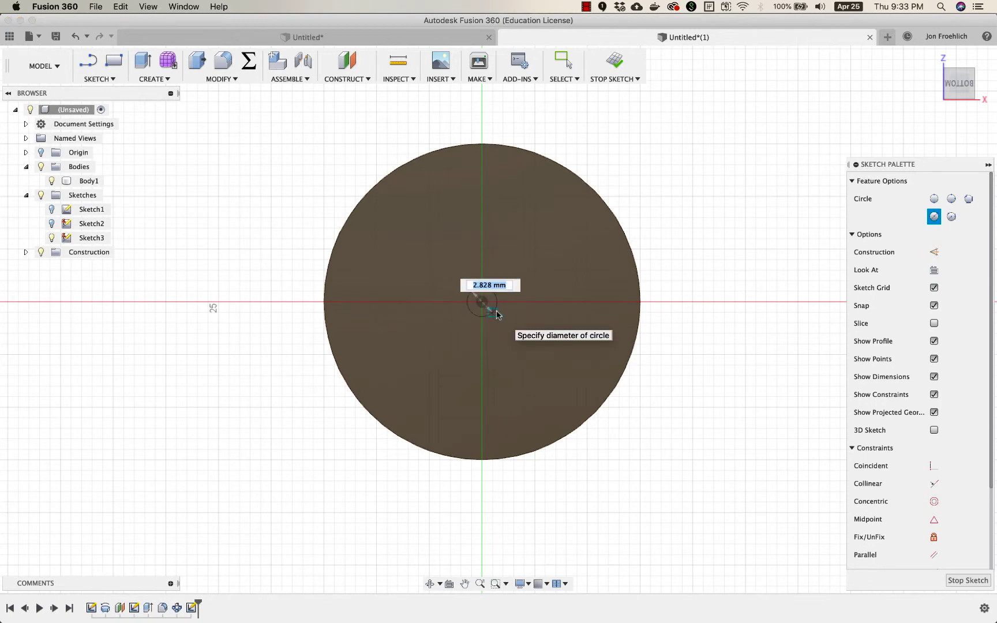
text(8.6)
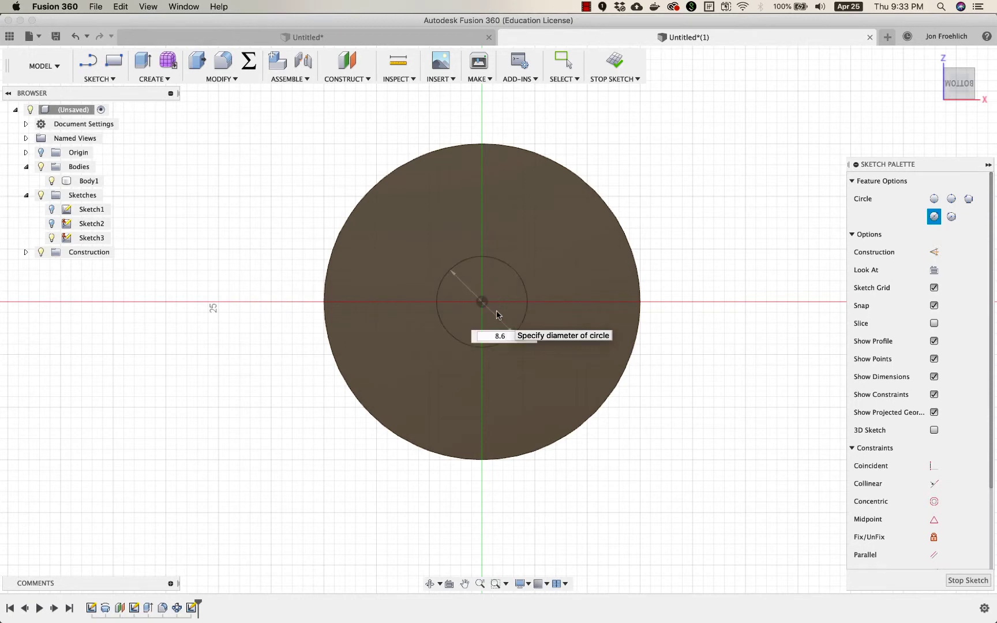
key(Return)
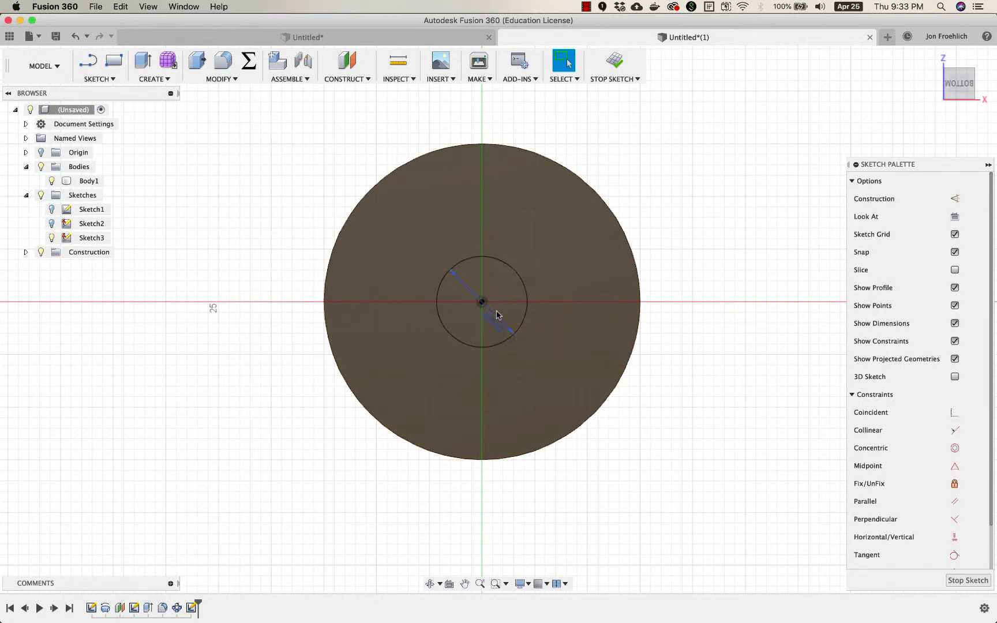
shift+scroll(503, 306, up, 5)
shift+scroll(503, 309, up, 10)
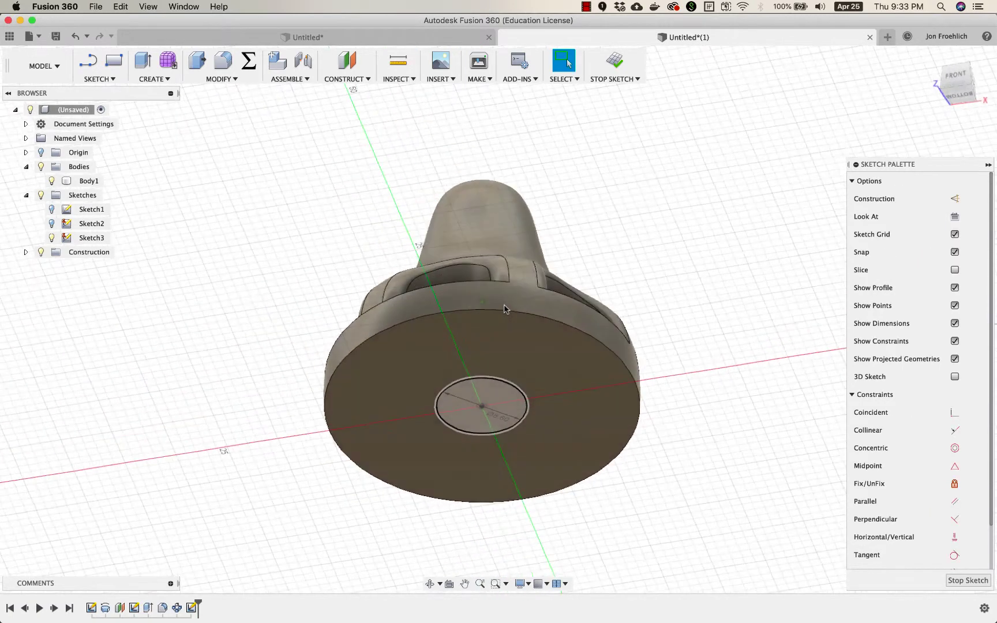
shift+scroll(504, 308, up, 3)
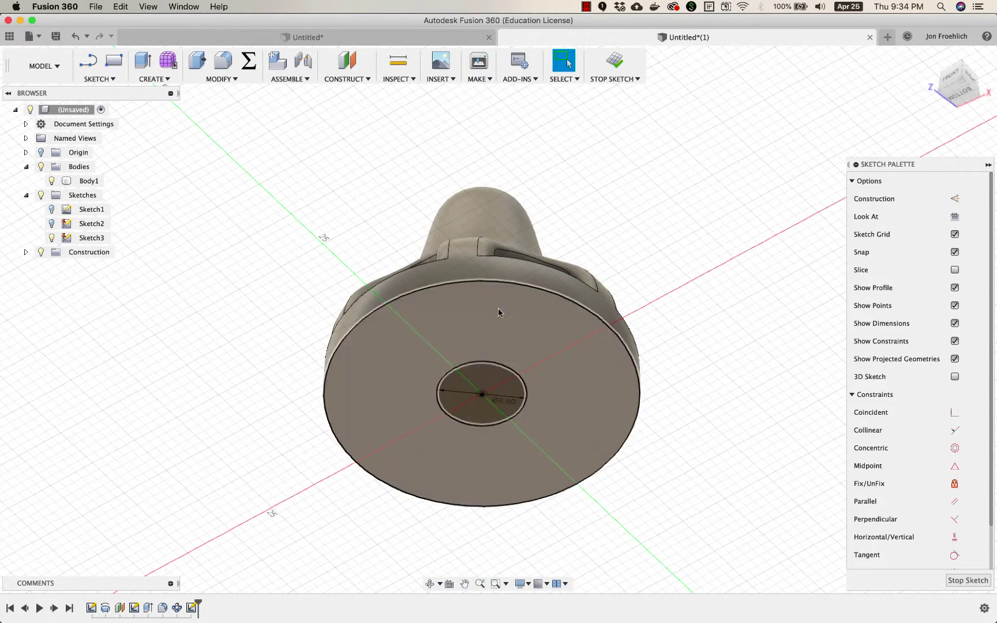
click(587, 8)
click(597, 33)
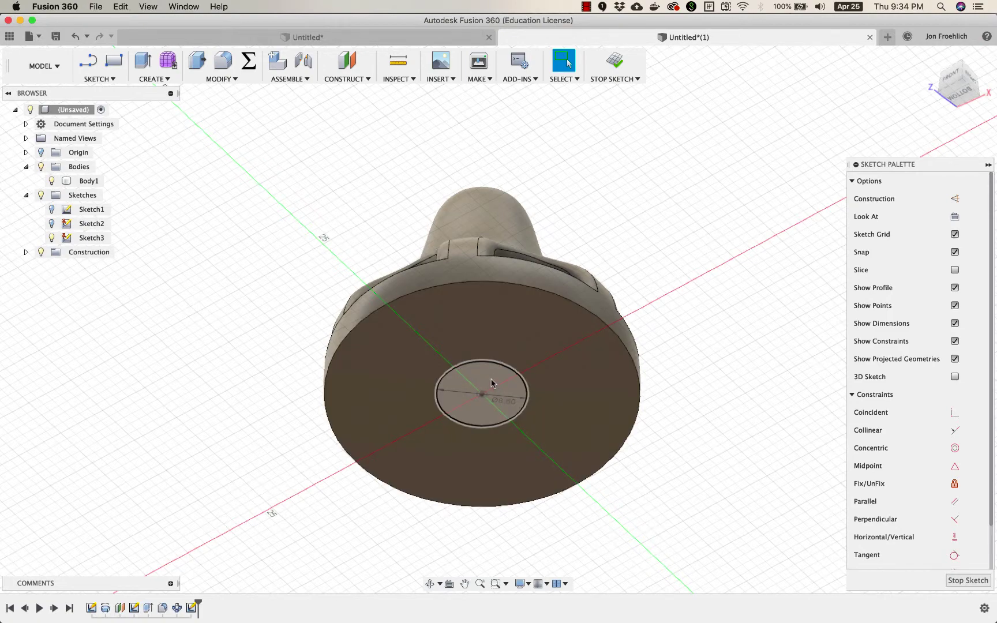
- Extrude the central circle by -5.6 mm as a cut into the knob's underside
shift+scroll(492, 384, right, 10)
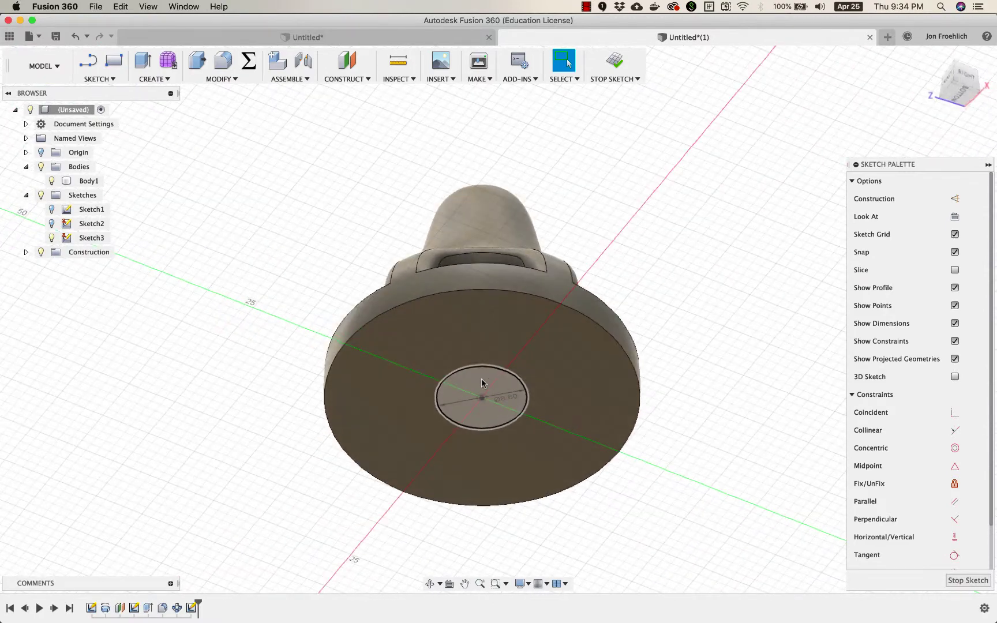
click(483, 383)
click(154, 79)
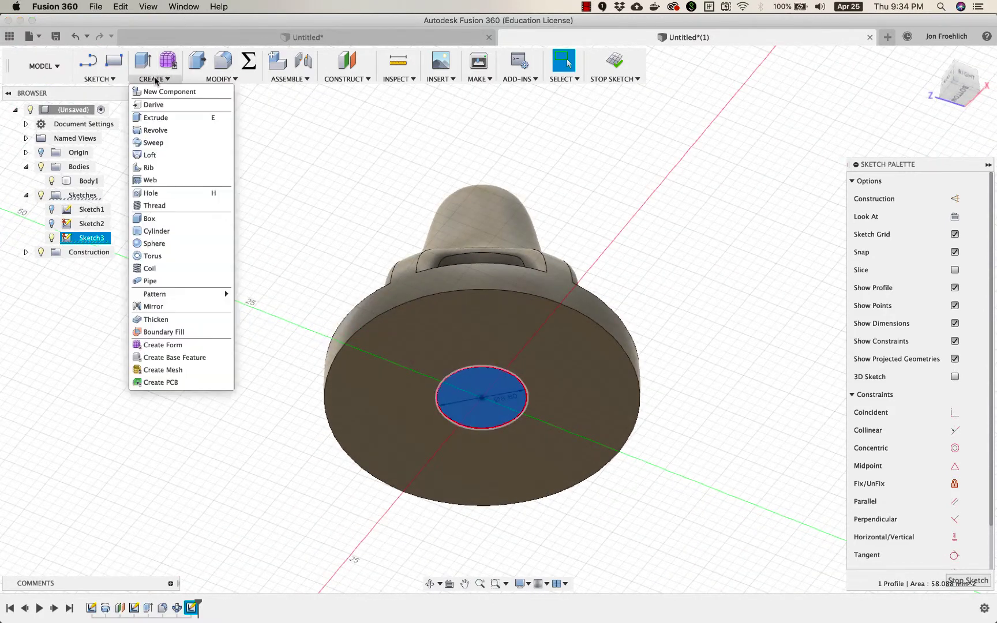
click(151, 117)
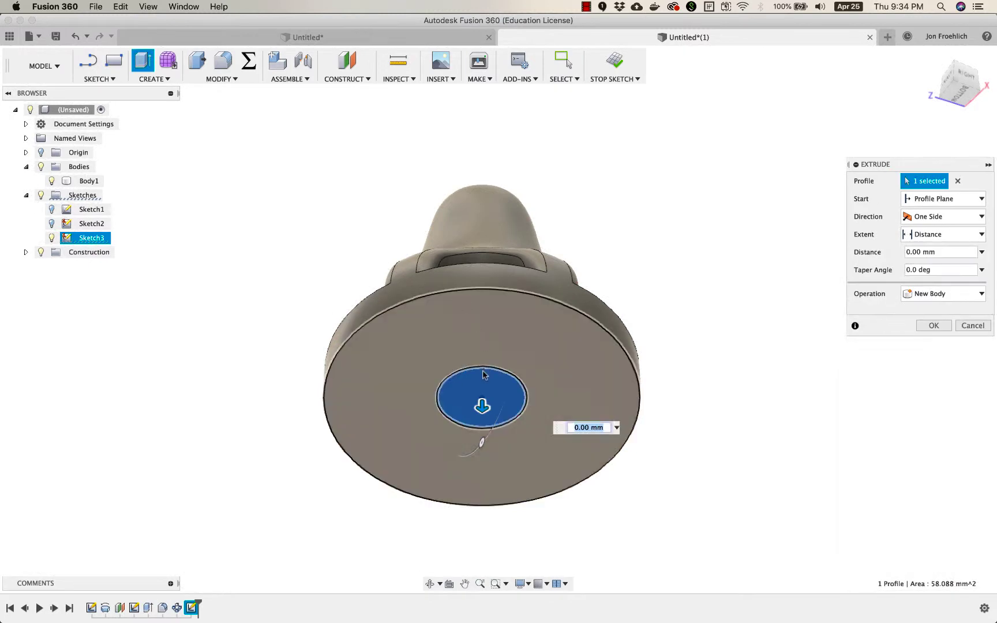
text(-5.6)
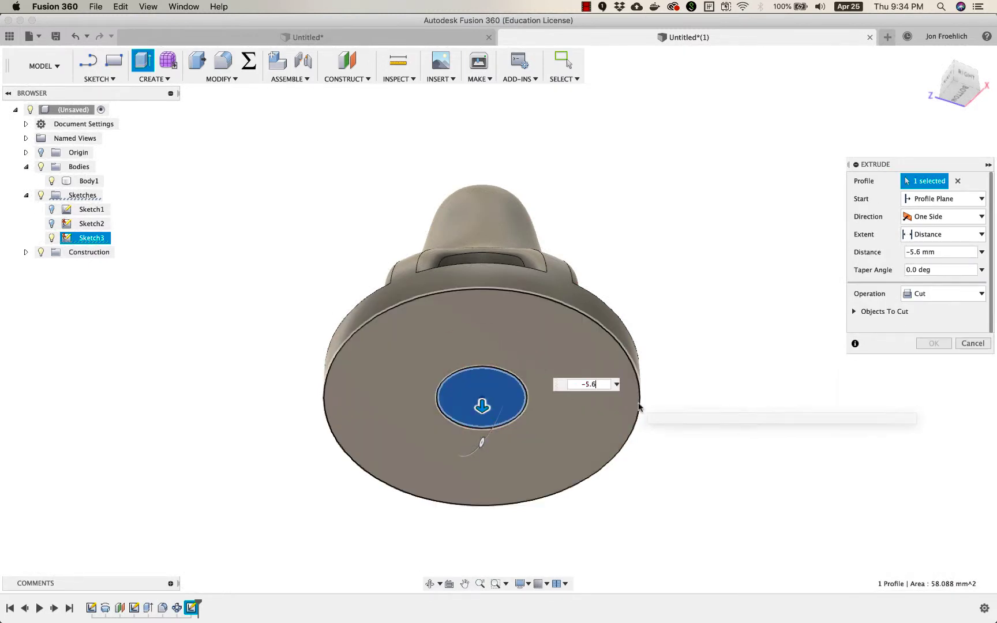
key(Return)
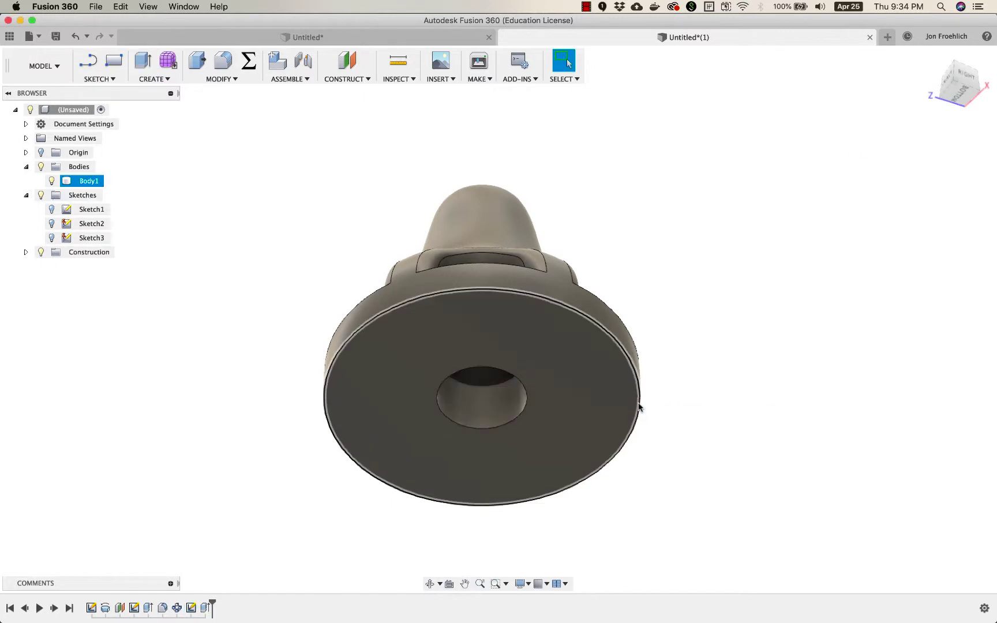
- Examine the whole knob from the side and from above, leaving nothing selected
shift+scroll(640, 407, down, 5)
shift+scroll(640, 408, up, 10)
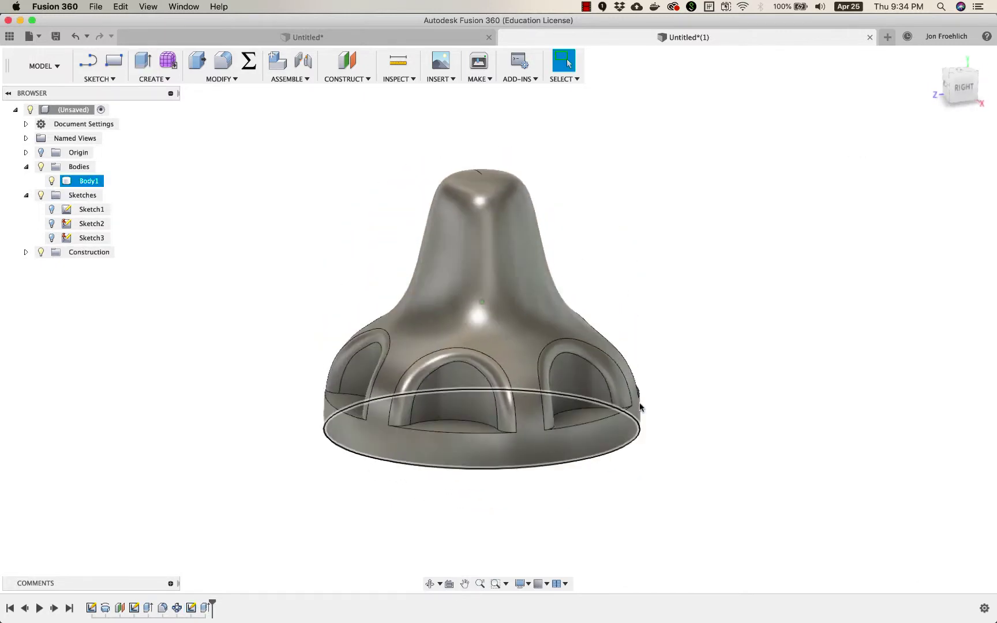
shift+scroll(640, 408, up, 5)
shift+scroll(640, 407, down, 5)
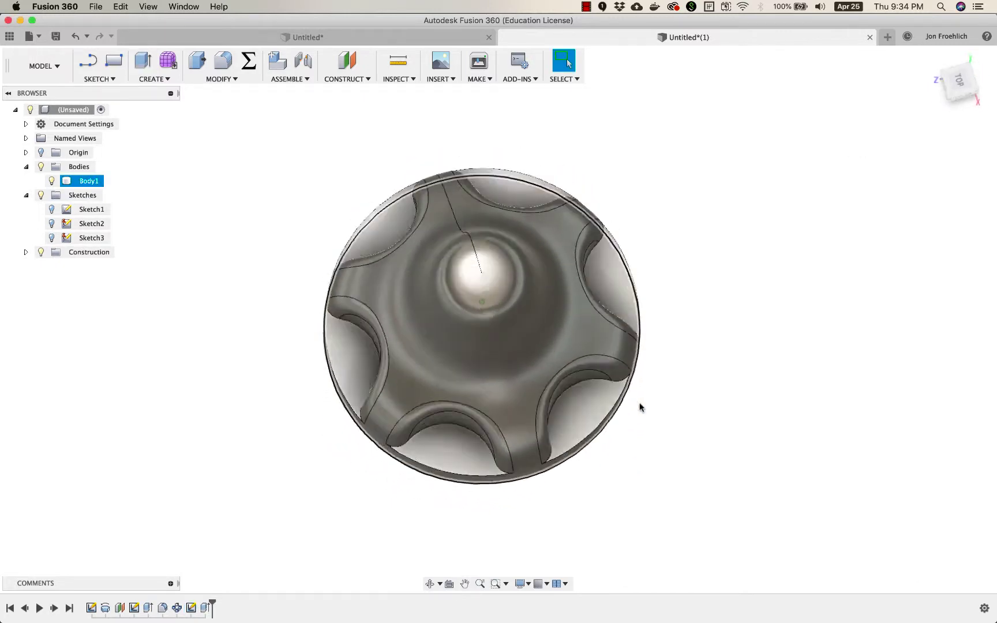
shift+scroll(640, 408, down, 3)
shift+scroll(640, 407, up, 5)
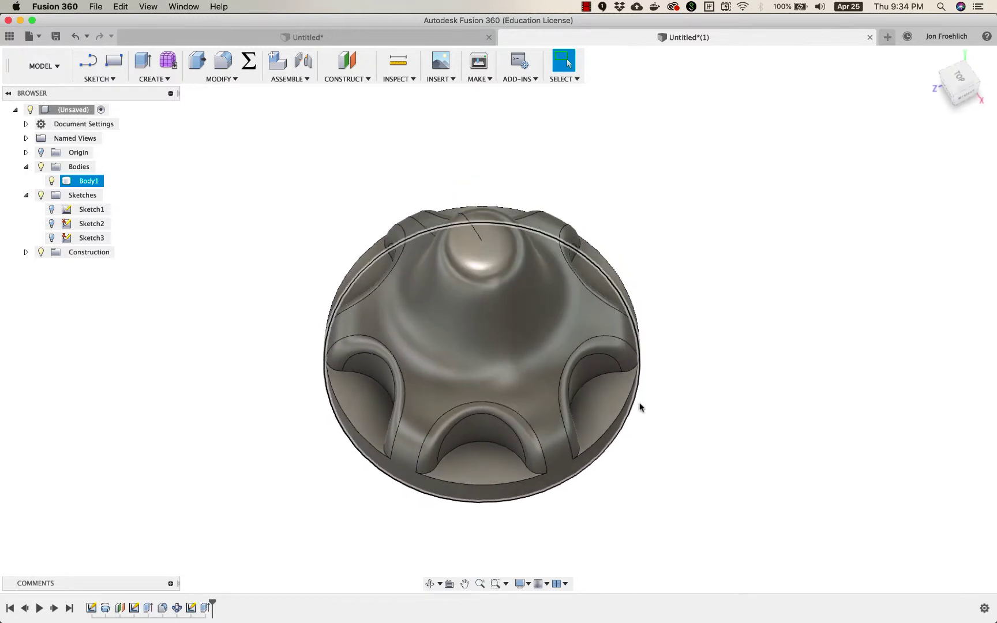
click(642, 209)
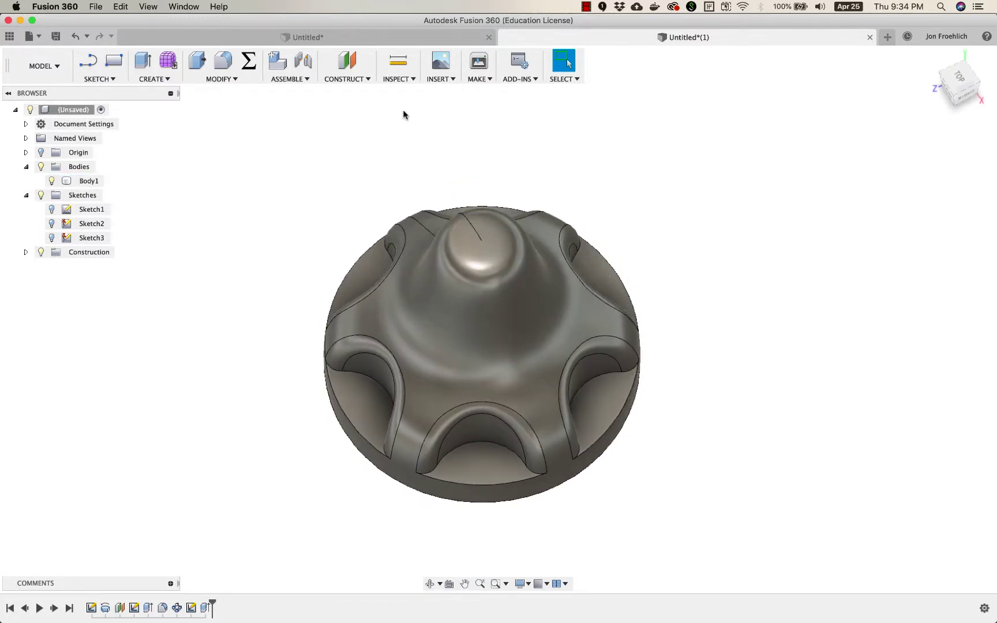
- Switch to the other open design, Untitled, and examine its knob for comparison
click(376, 38)
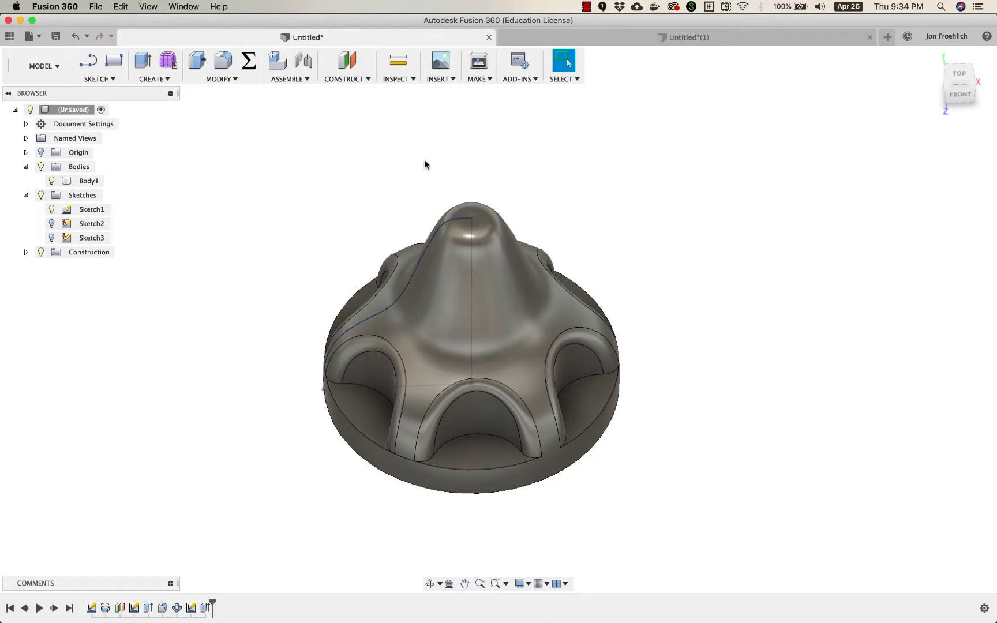
shift+scroll(424, 161, down, 5)
shift+scroll(424, 161, up, 5)
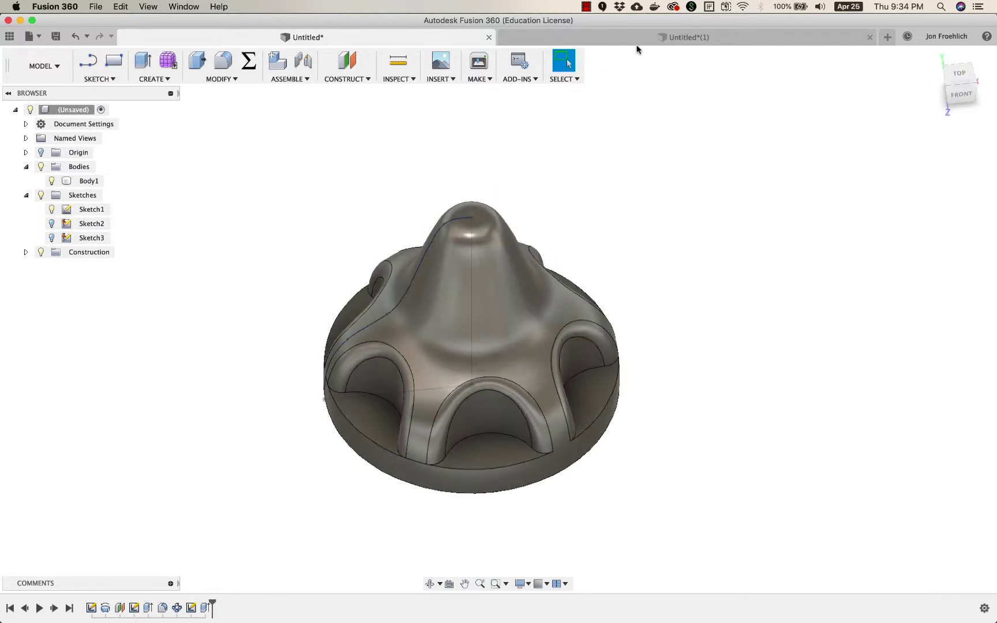
- Return to the Untitled(1) design and examine its grip cutouts from the side and from above
click(631, 39)
shift+scroll(547, 245, down, 5)
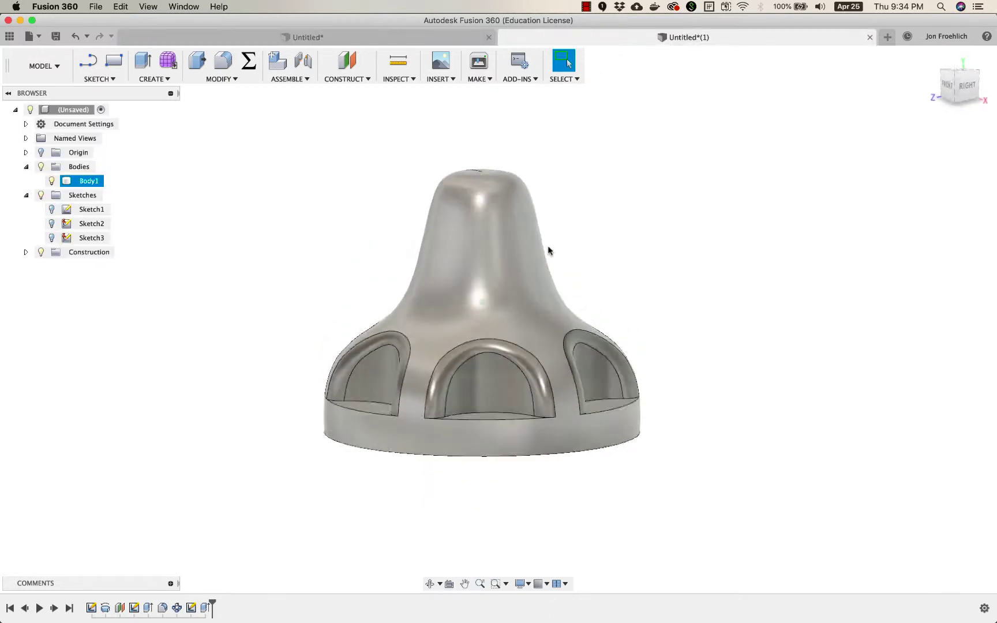
shift+scroll(548, 251, down, 5)
shift+scroll(548, 251, up, 8)
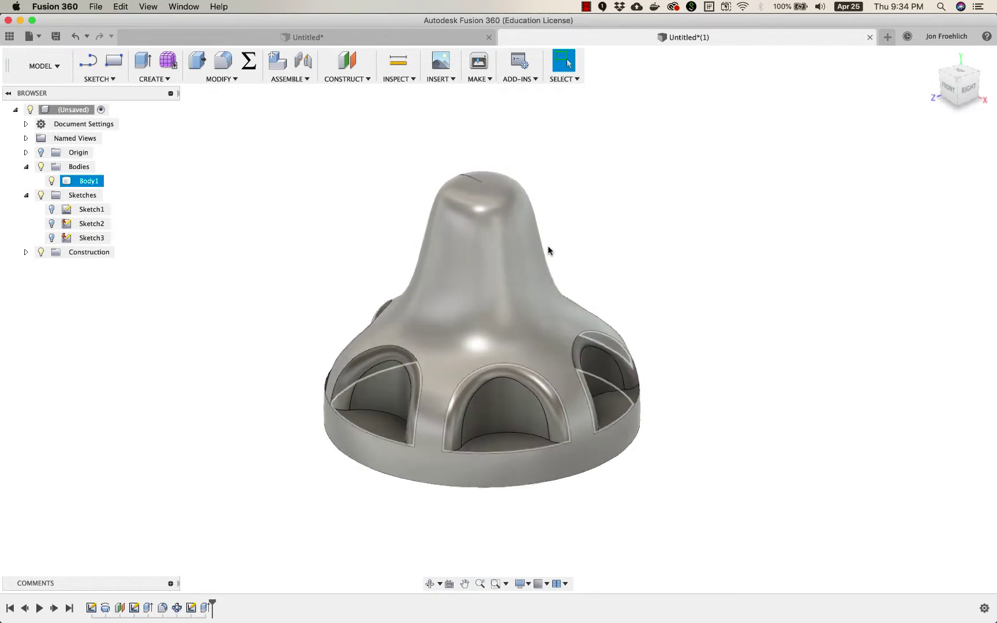
click(589, 255)
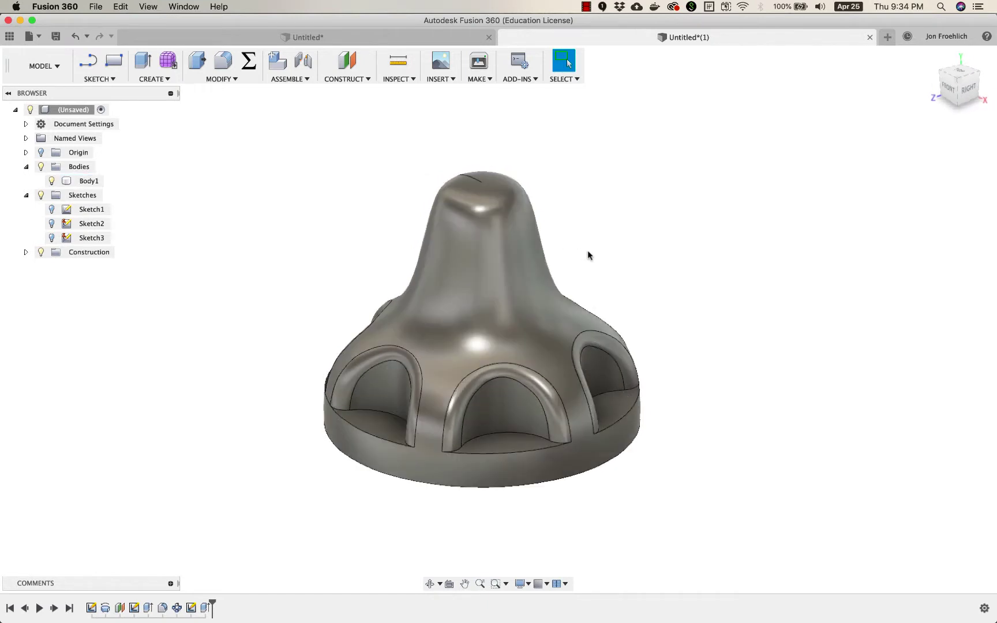
click(499, 406)
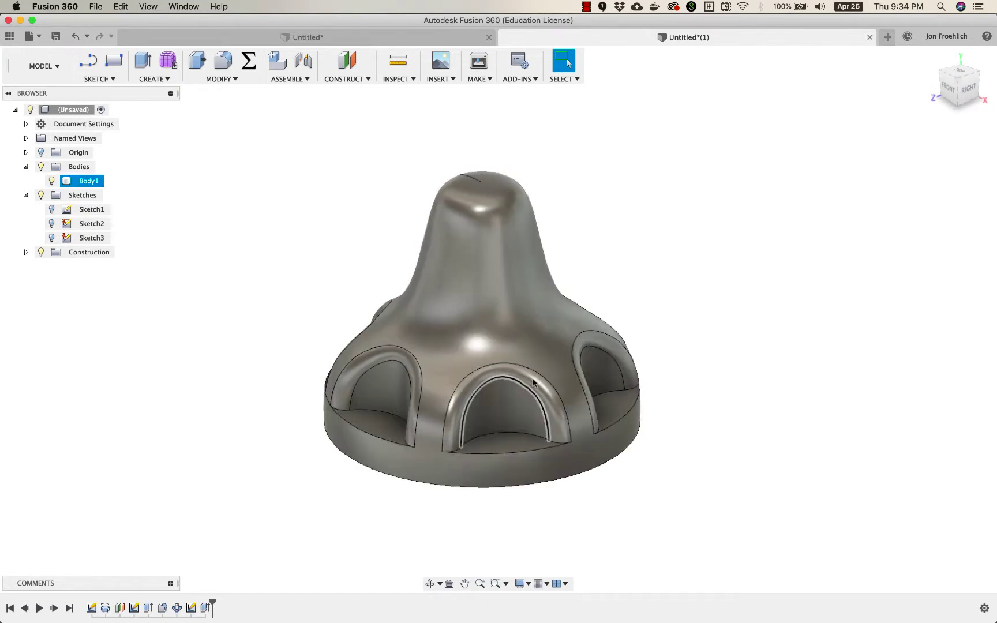
shift+scroll(540, 361, up, 6)
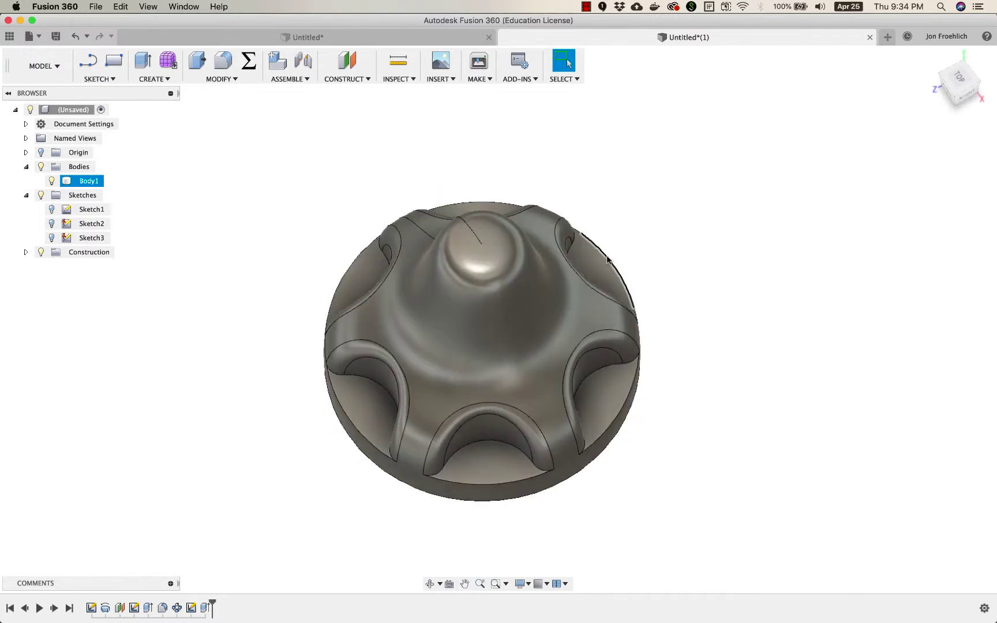
shift+scroll(596, 264, up, 5)
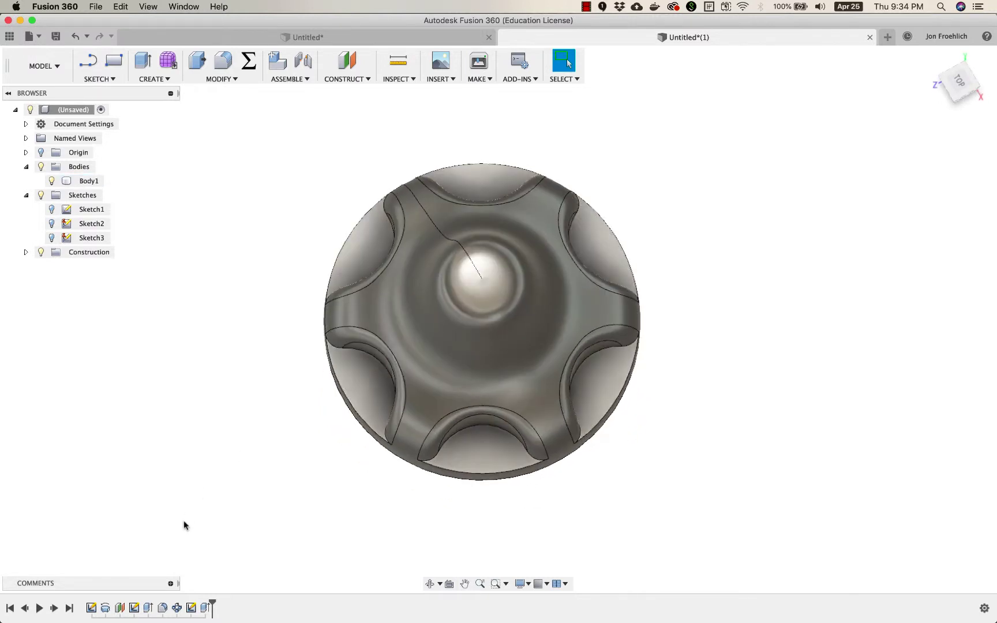
click(191, 607)
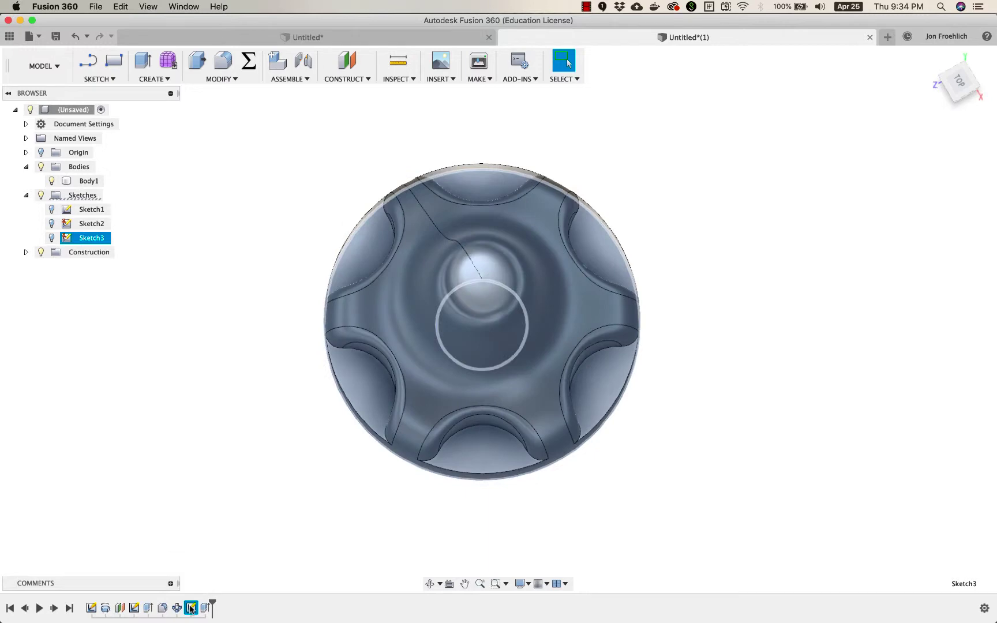
right_click(191, 608)
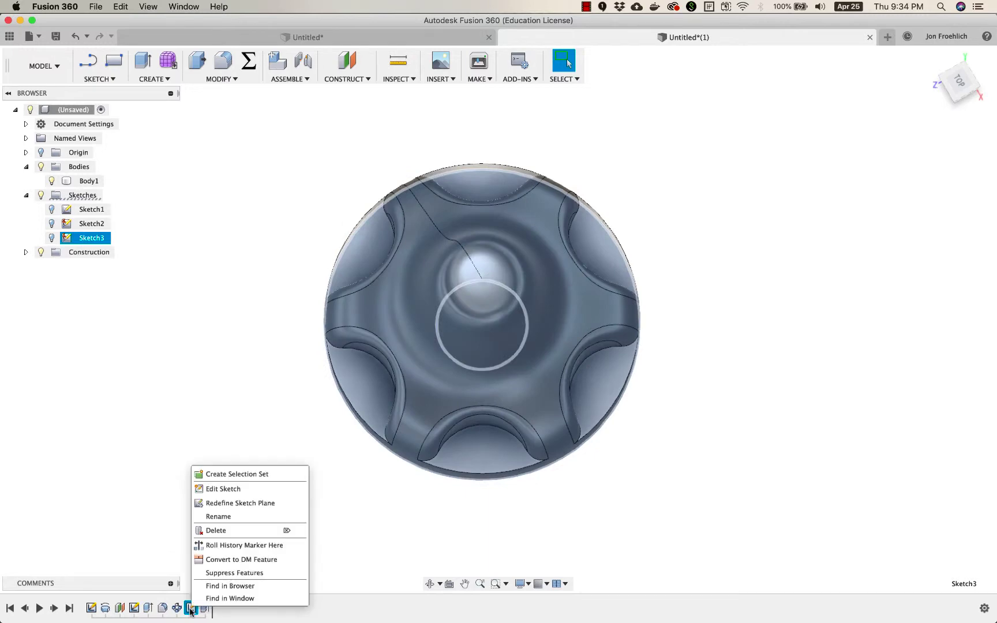
click(222, 489)
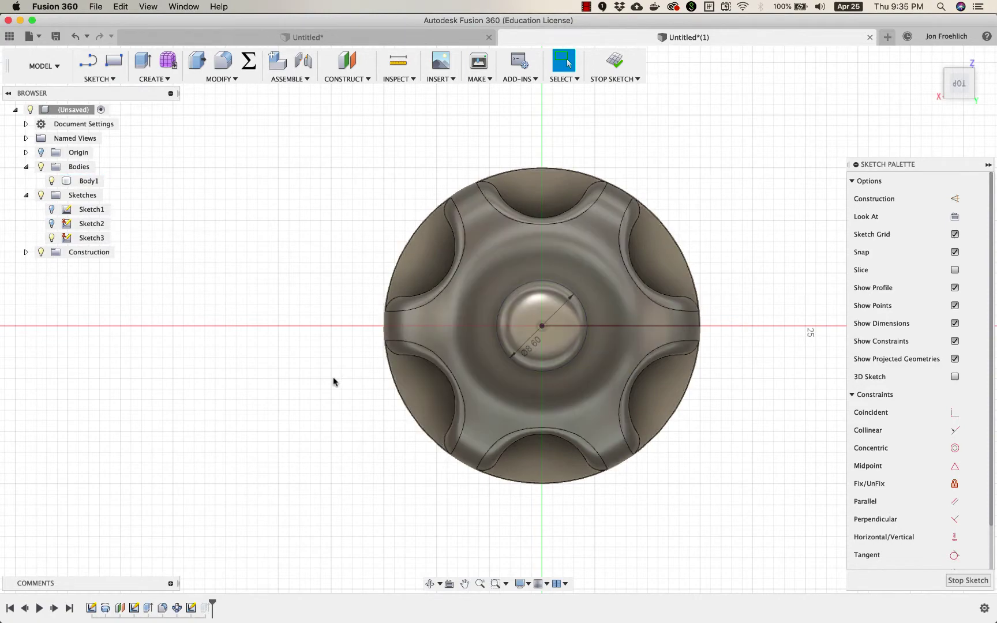
key(super+z)
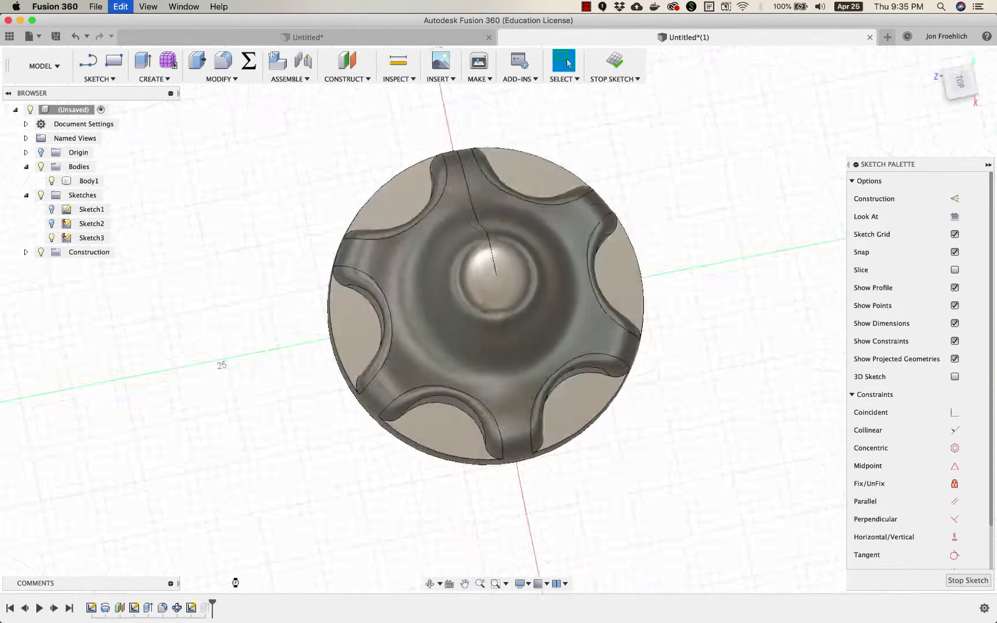
- Set the diameter of the grip cutout circle in Sketch2 to 10.5 mm with Body1 hidden, finish the sketch and show the body again
right_click(136, 608)
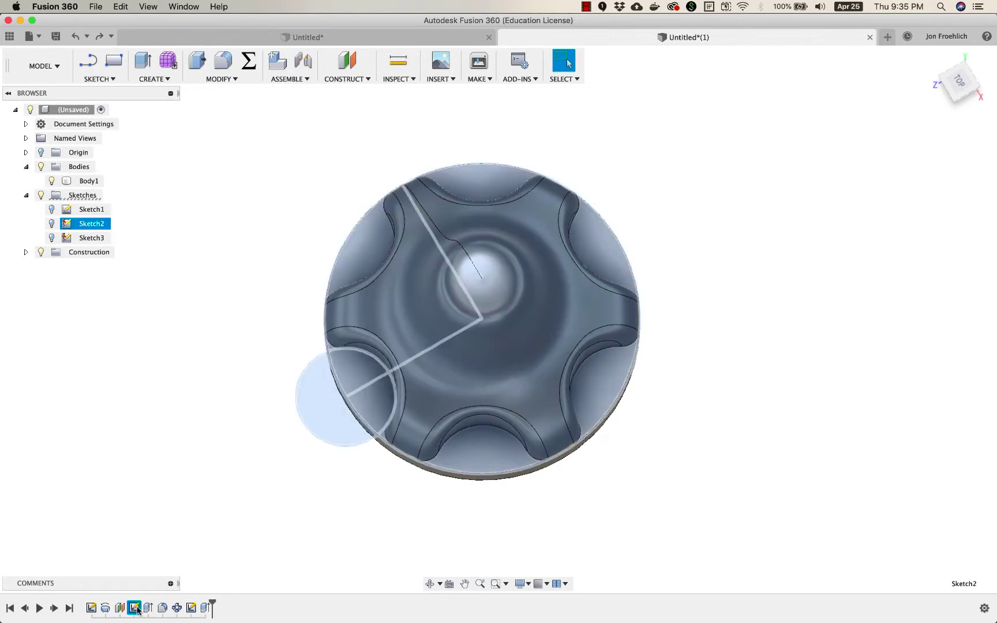
click(186, 487)
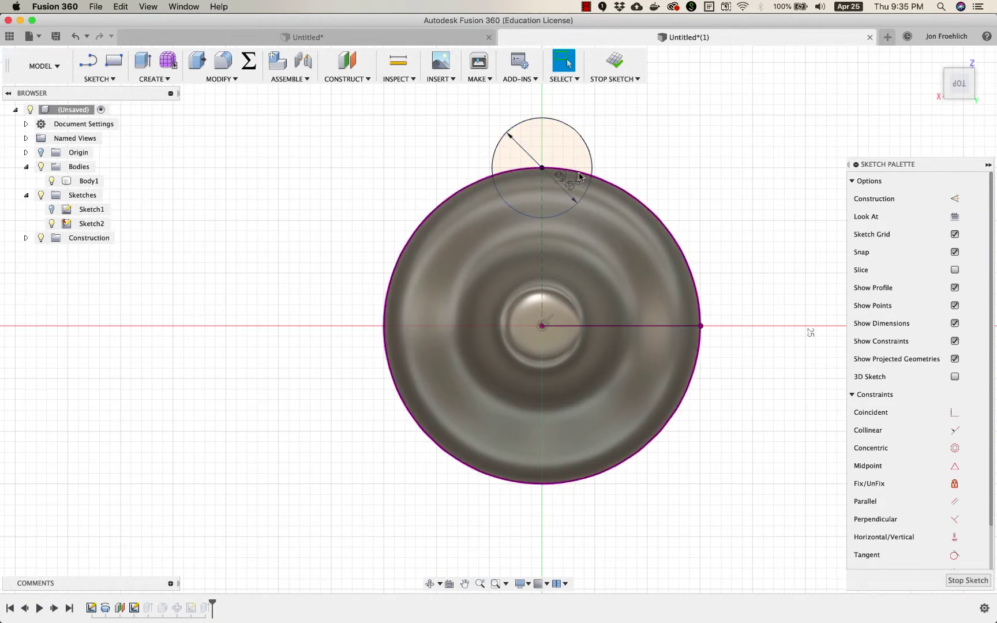
middle_drag(577, 172, 567, 182)
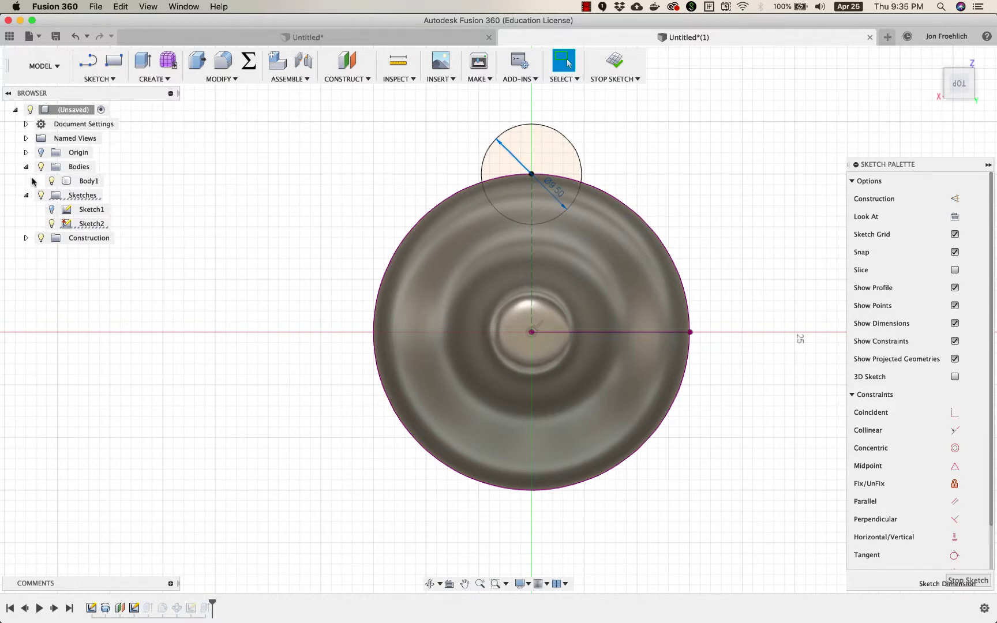
click(52, 181)
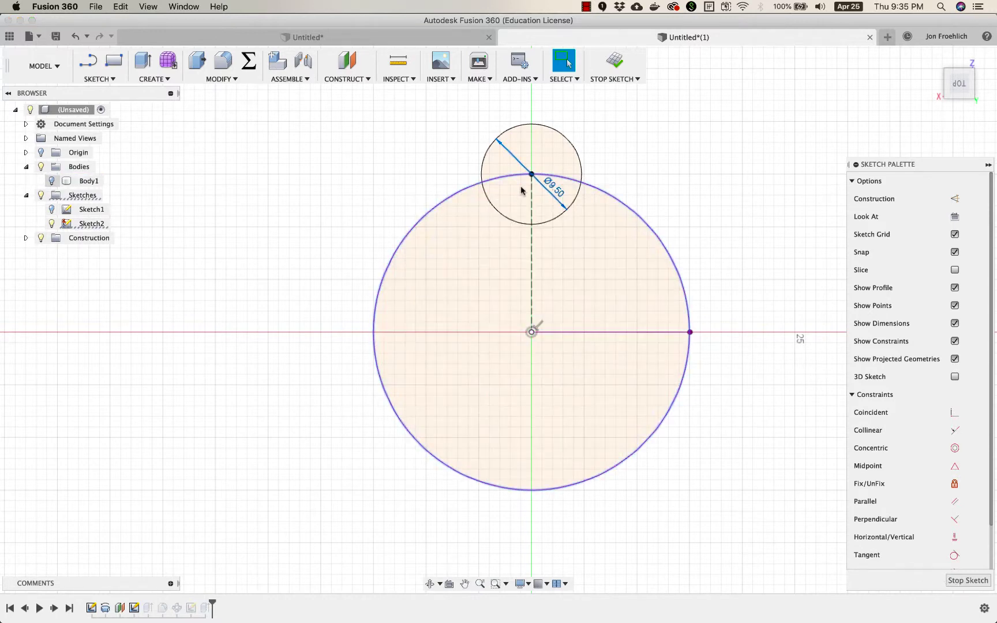
double_click(557, 187)
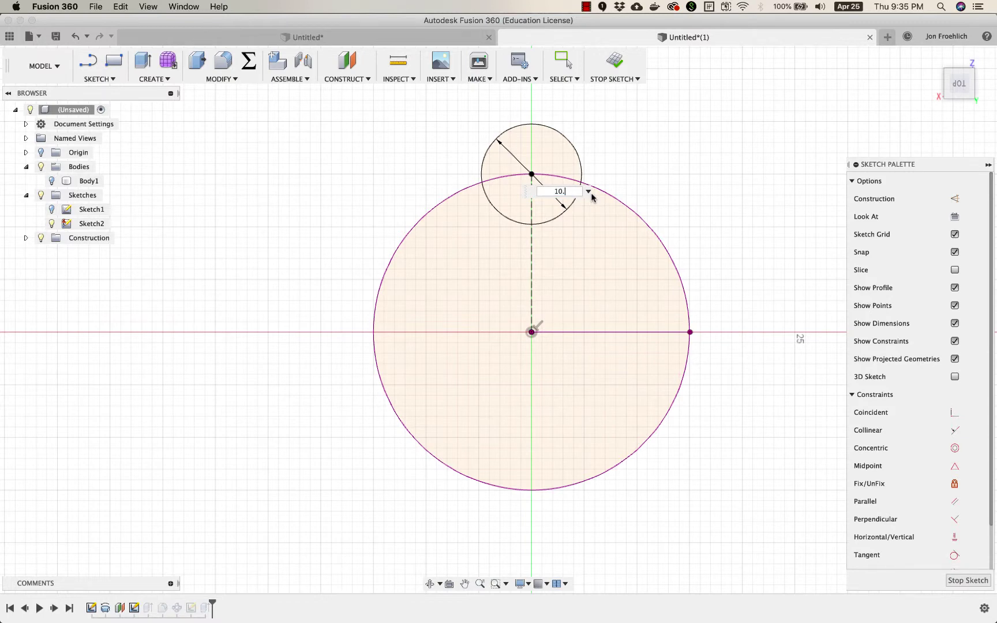
key(Return)
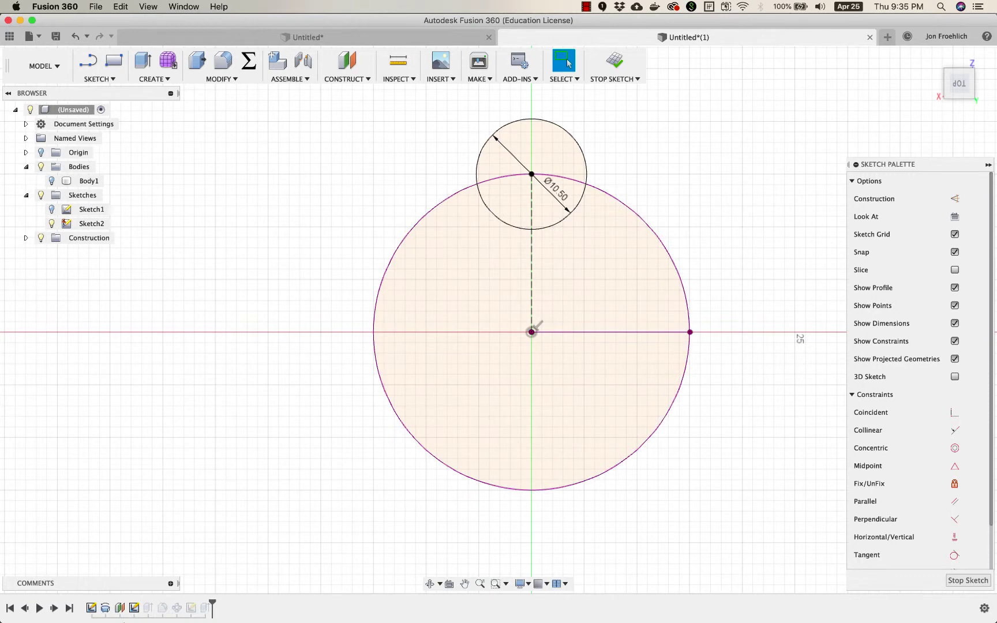
click(616, 62)
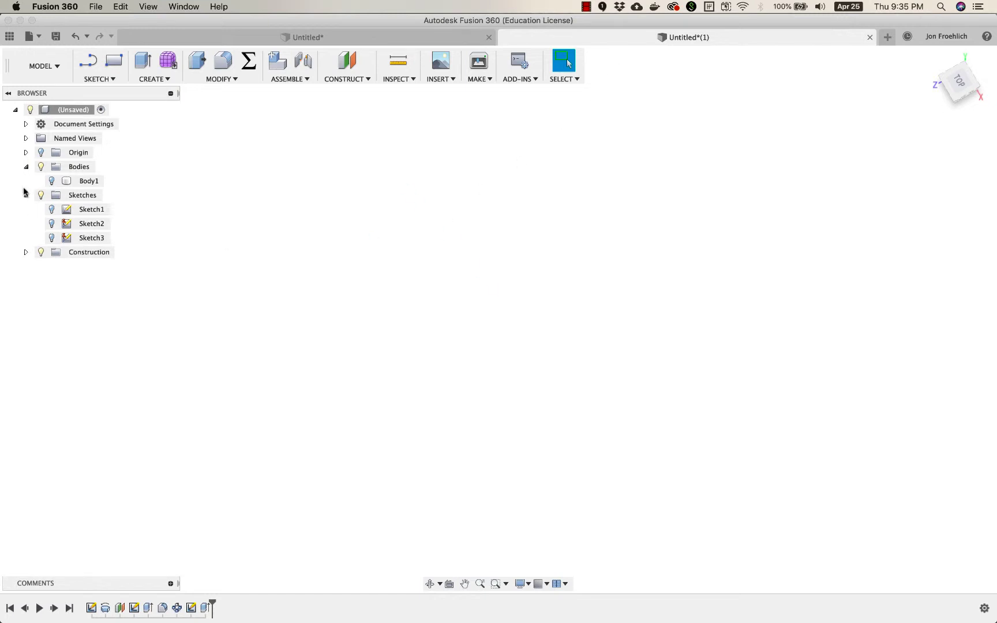
click(51, 181)
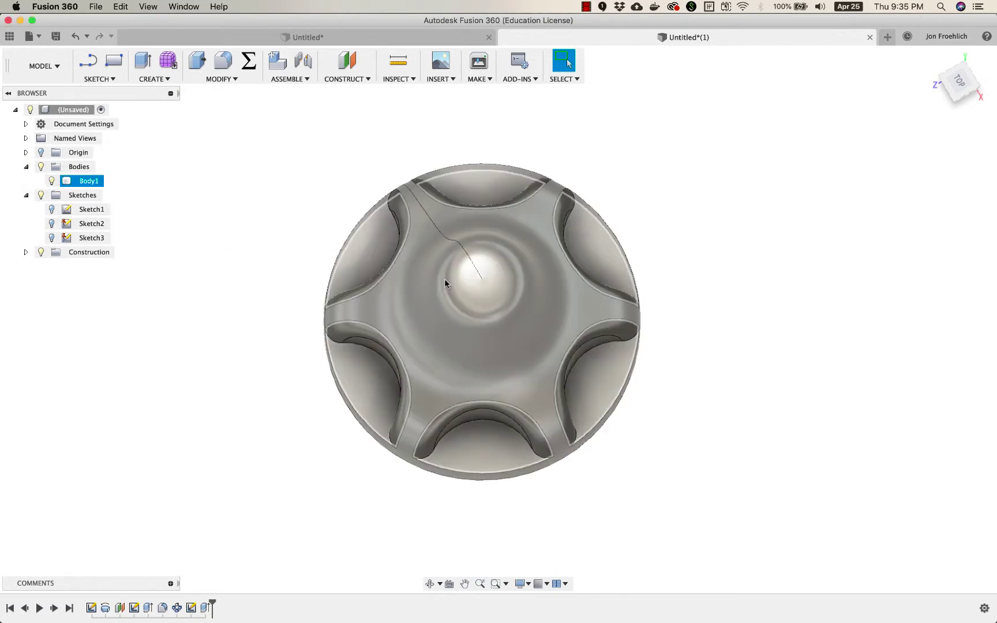
- Examine the resized grip cutouts from above and from the side, leaving nothing selected
shift+scroll(444, 279, down, 10)
shift+scroll(444, 279, up, 10)
shift+scroll(444, 279, up, 3)
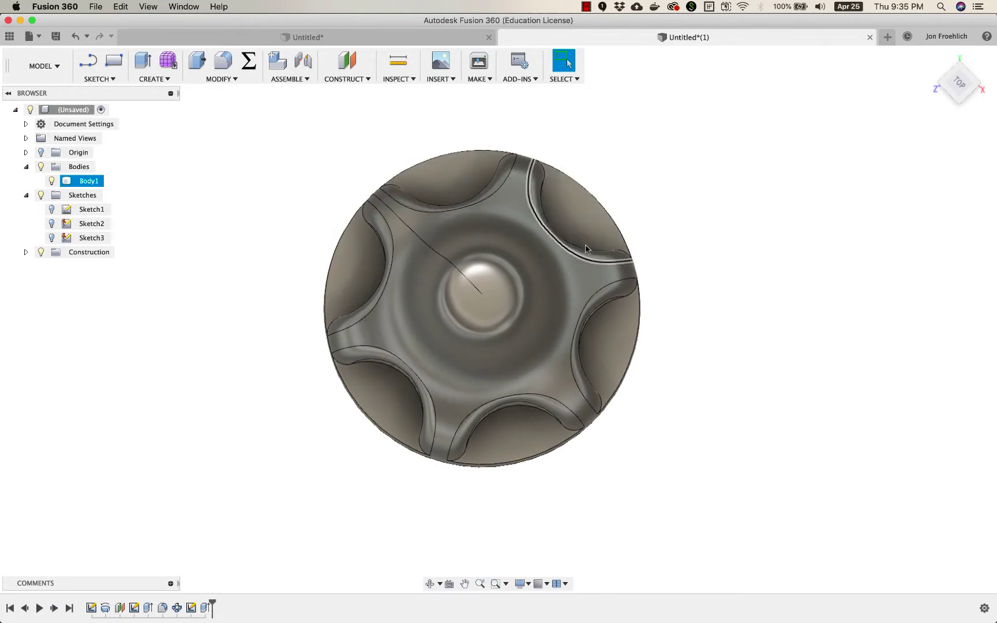
click(109, 468)
click(390, 441)
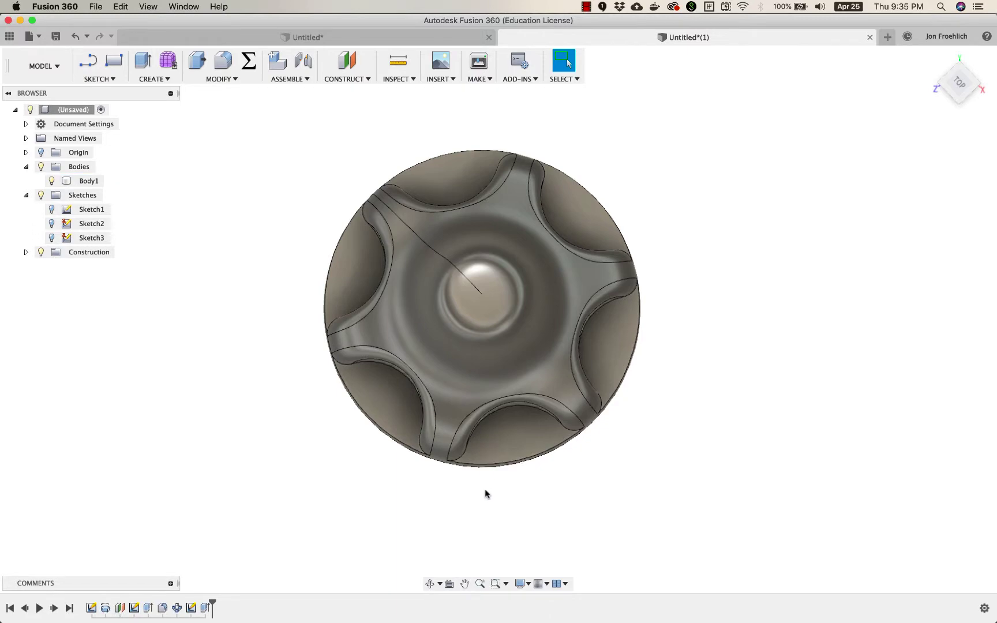
shift+scroll(485, 490, down, 5)
shift+scroll(485, 493, up, 5)
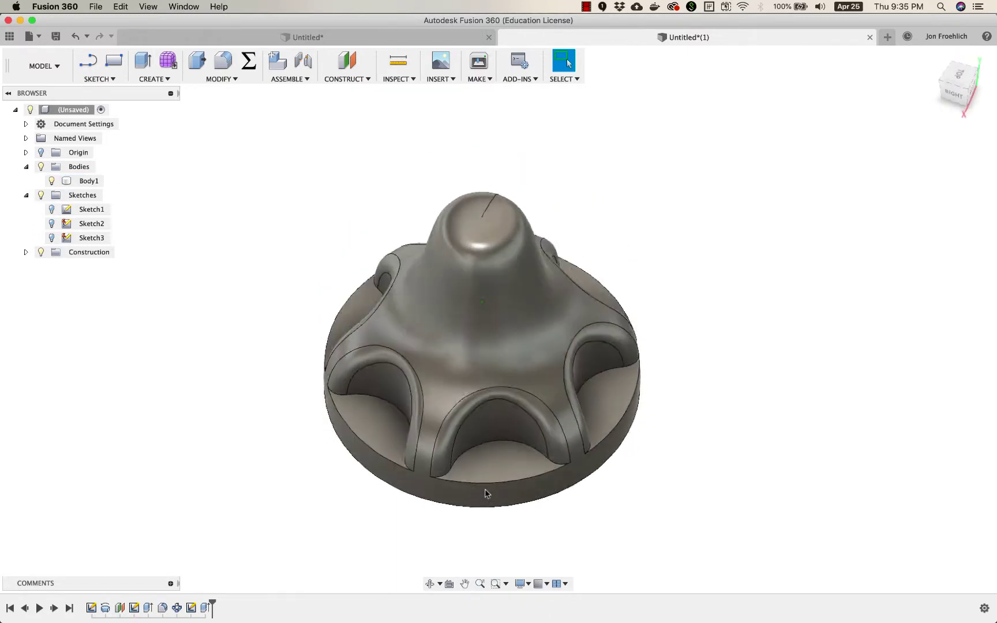
shift+scroll(485, 493, down, 1)
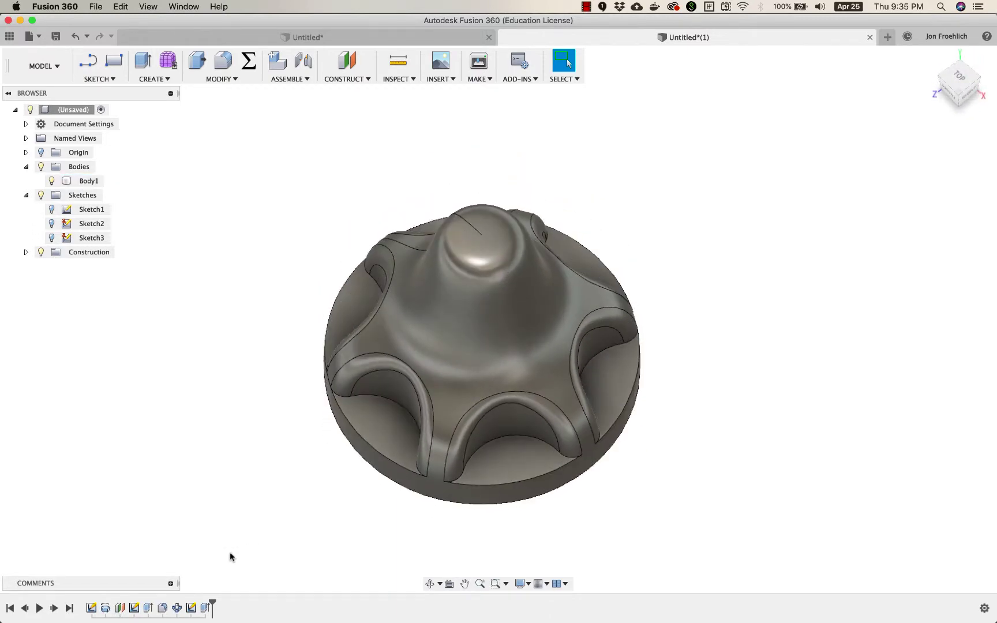
- Reopen Sketch2, set the grip cutout circle's diameter to 5 mm and finish the sketch
click(134, 607)
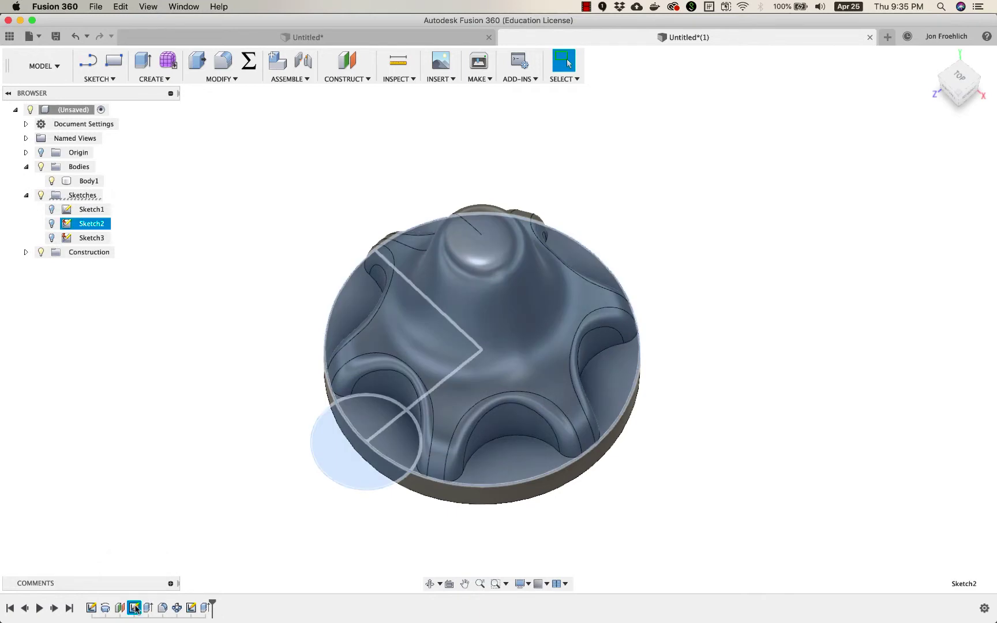
right_click(135, 608)
click(176, 488)
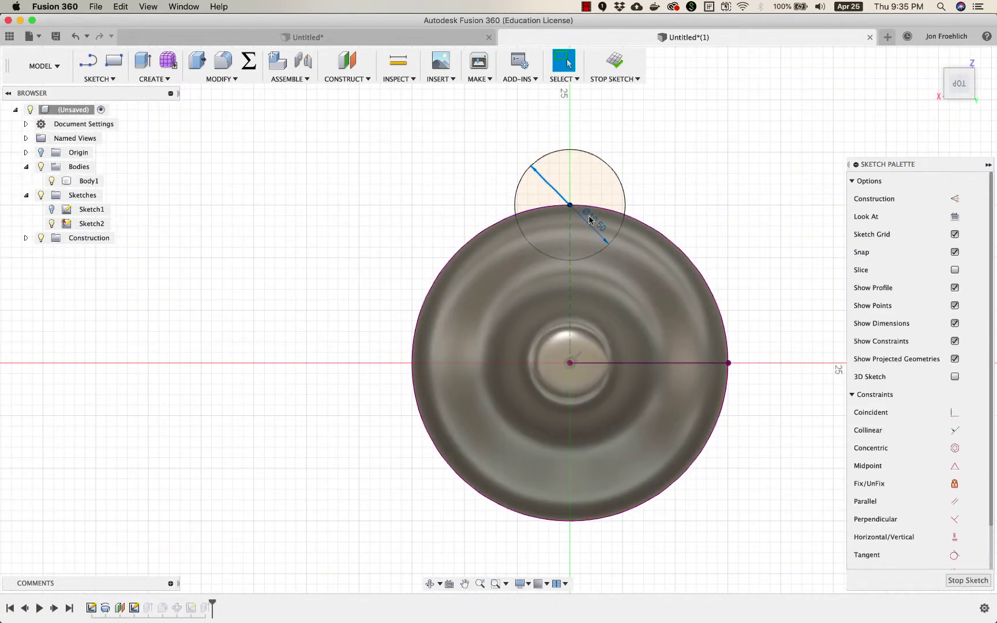
double_click(590, 219)
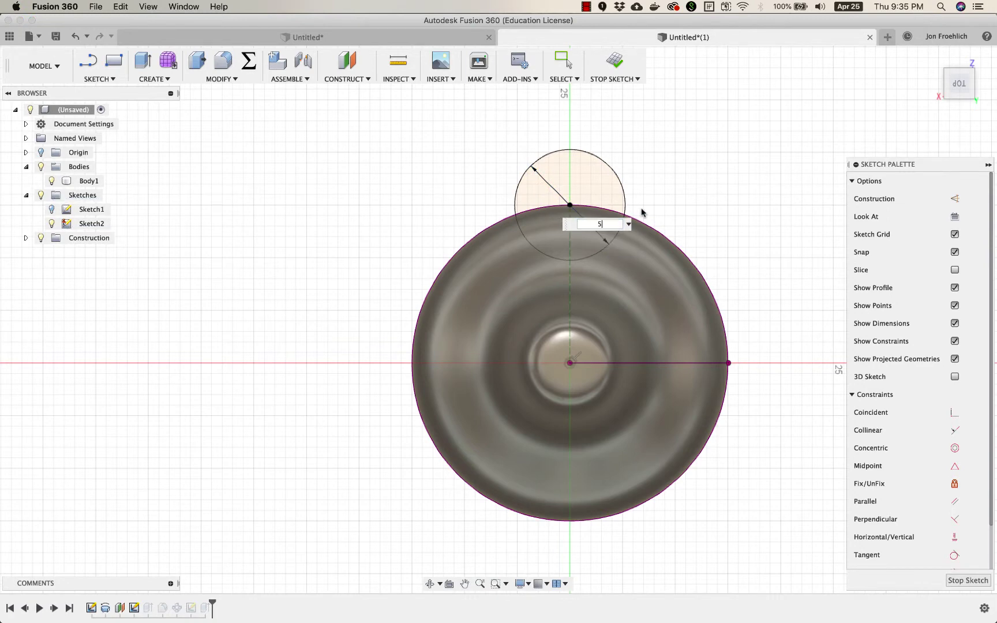
text(5mm)
key(Return)
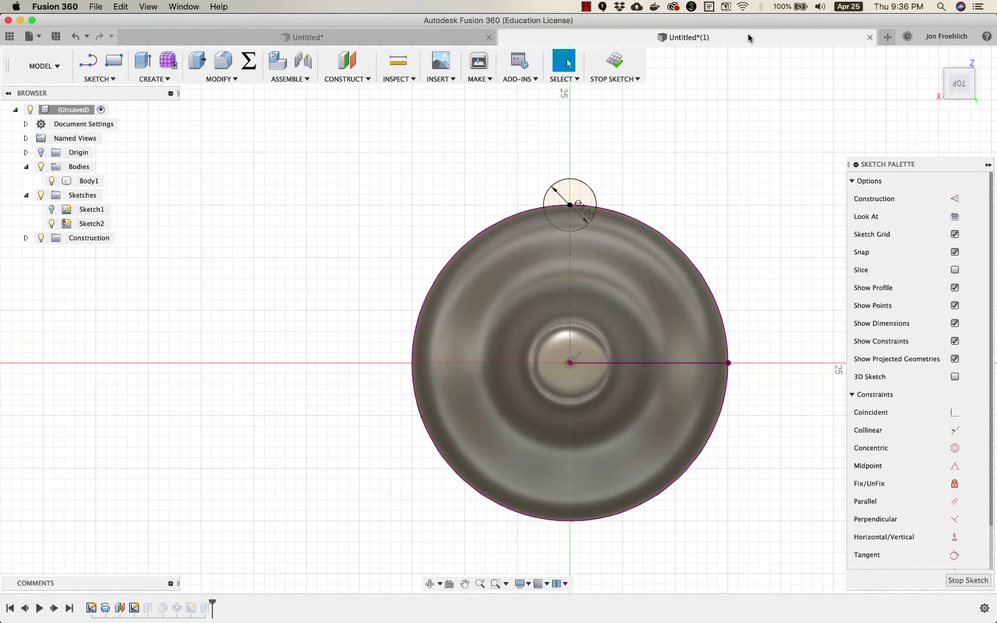
click(613, 60)
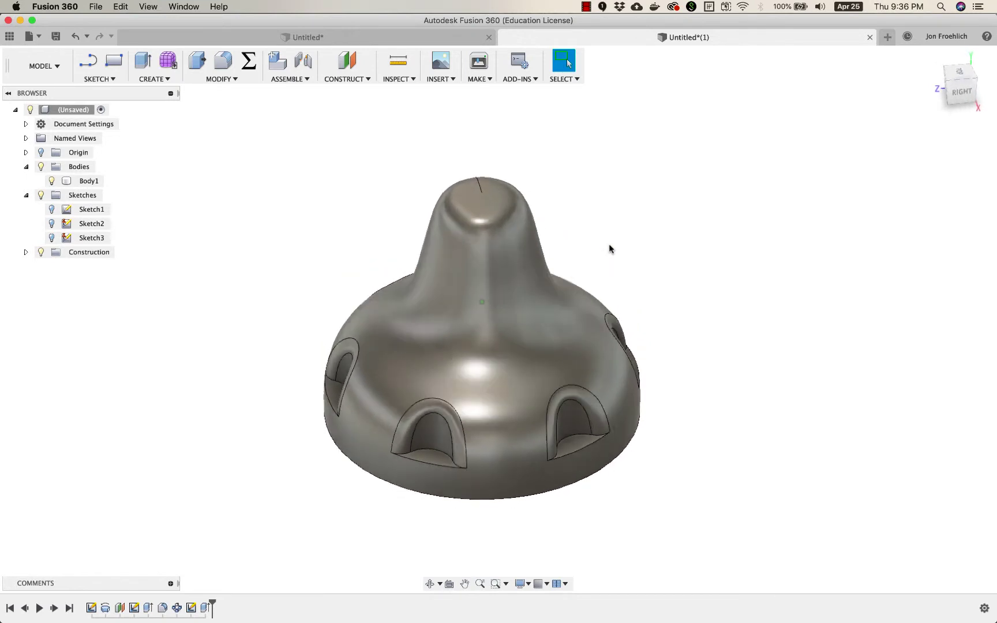
- Edit Sketch2 once more to set the grip cutout circle's diameter to 10 mm, and finish the sketch
right_click(133, 606)
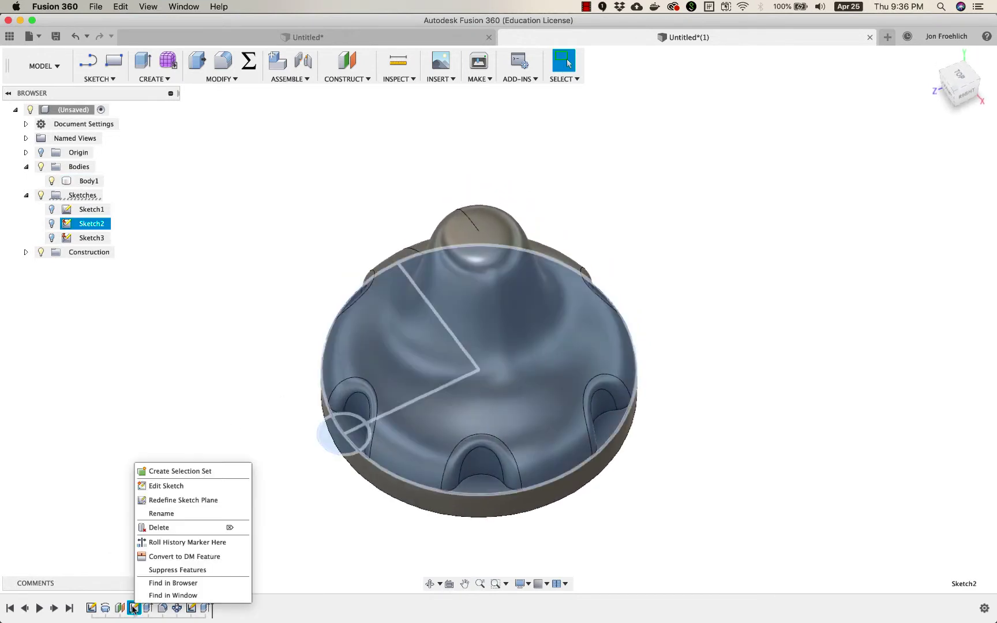
click(167, 486)
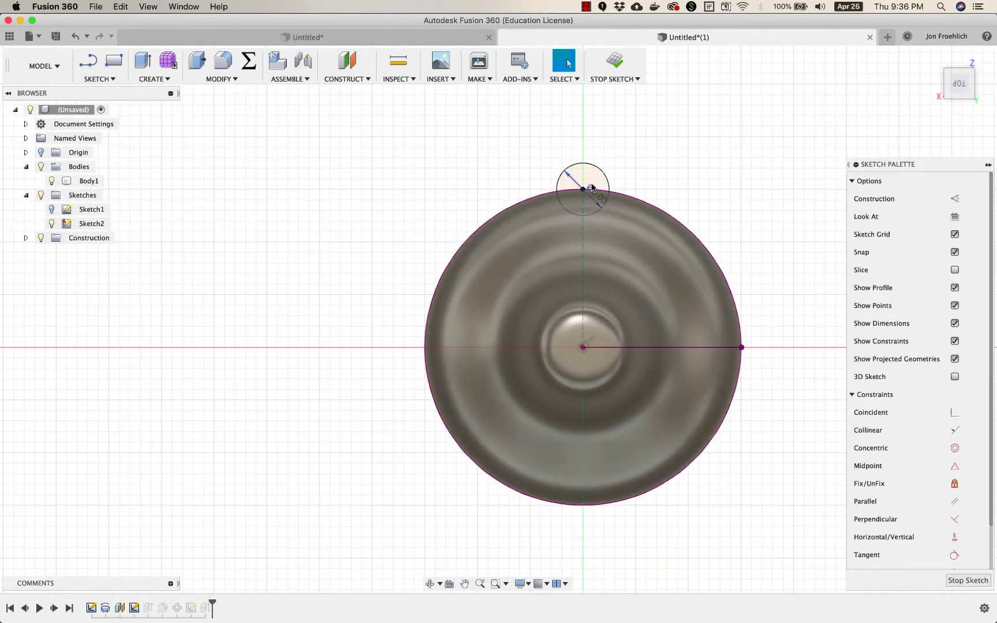
click(595, 193)
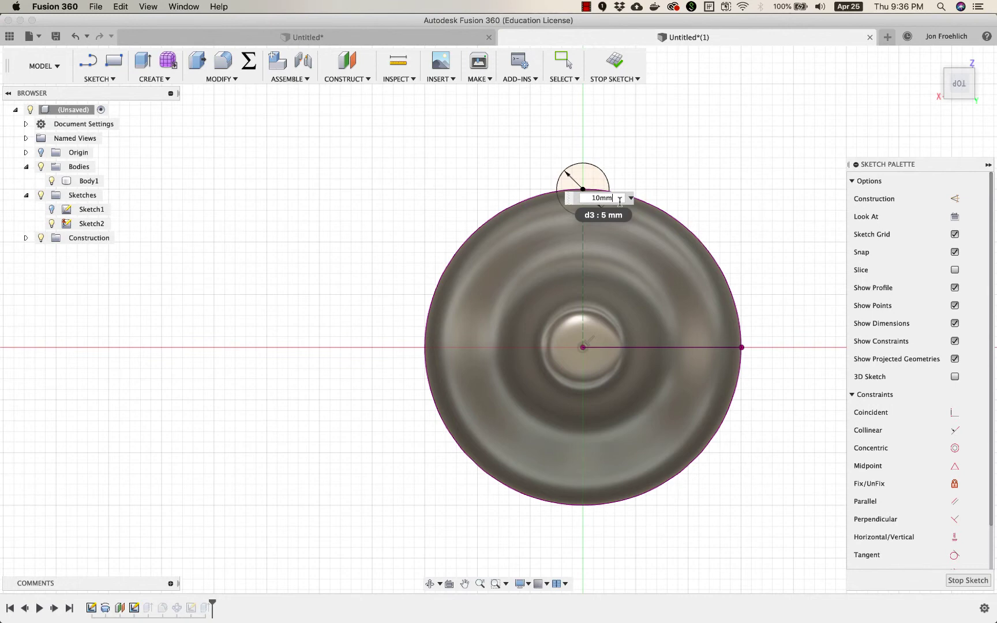
key(Return)
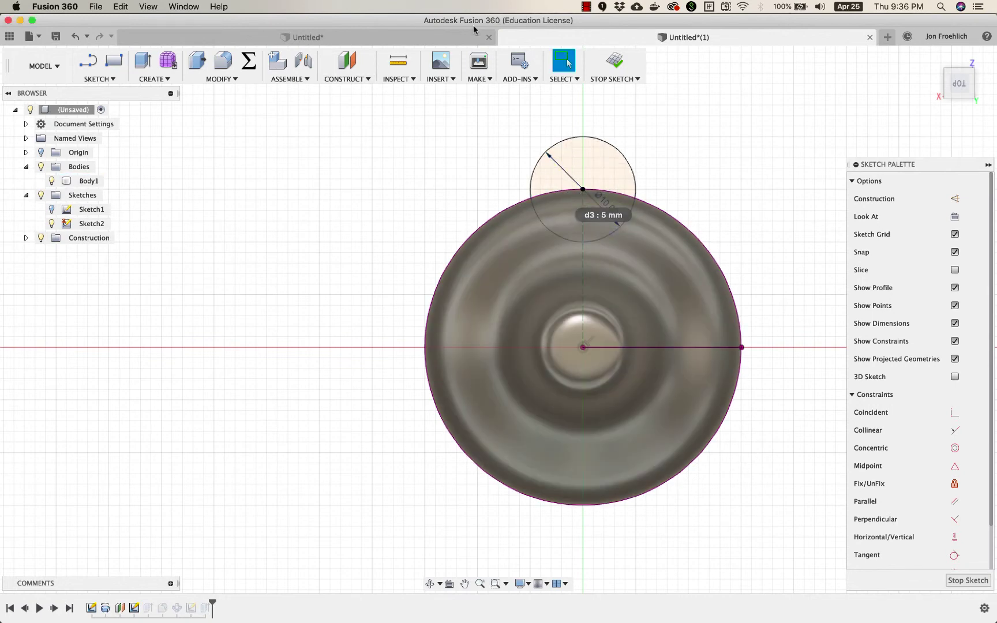
click(619, 62)
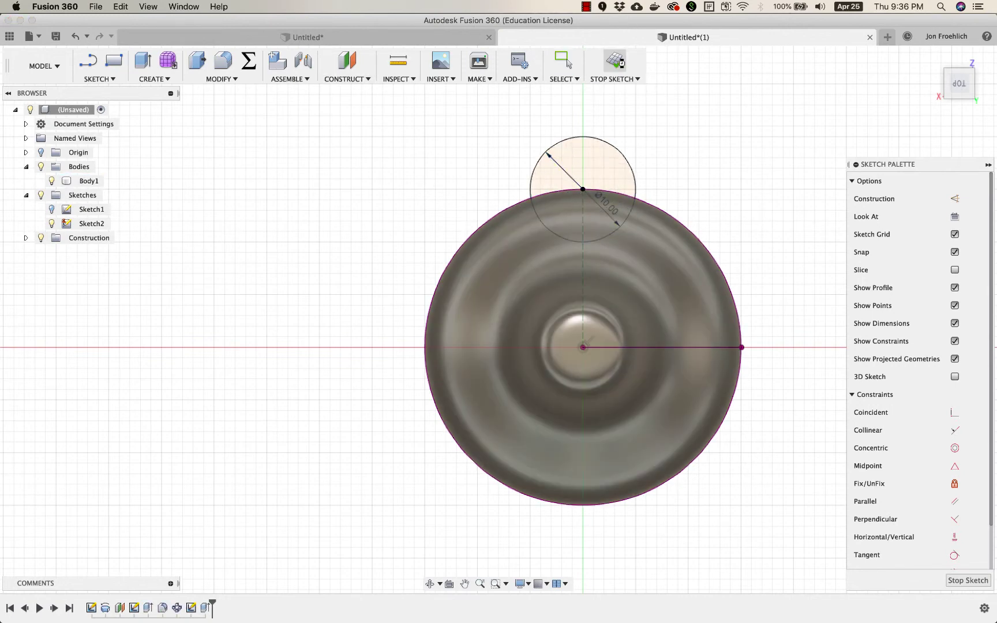